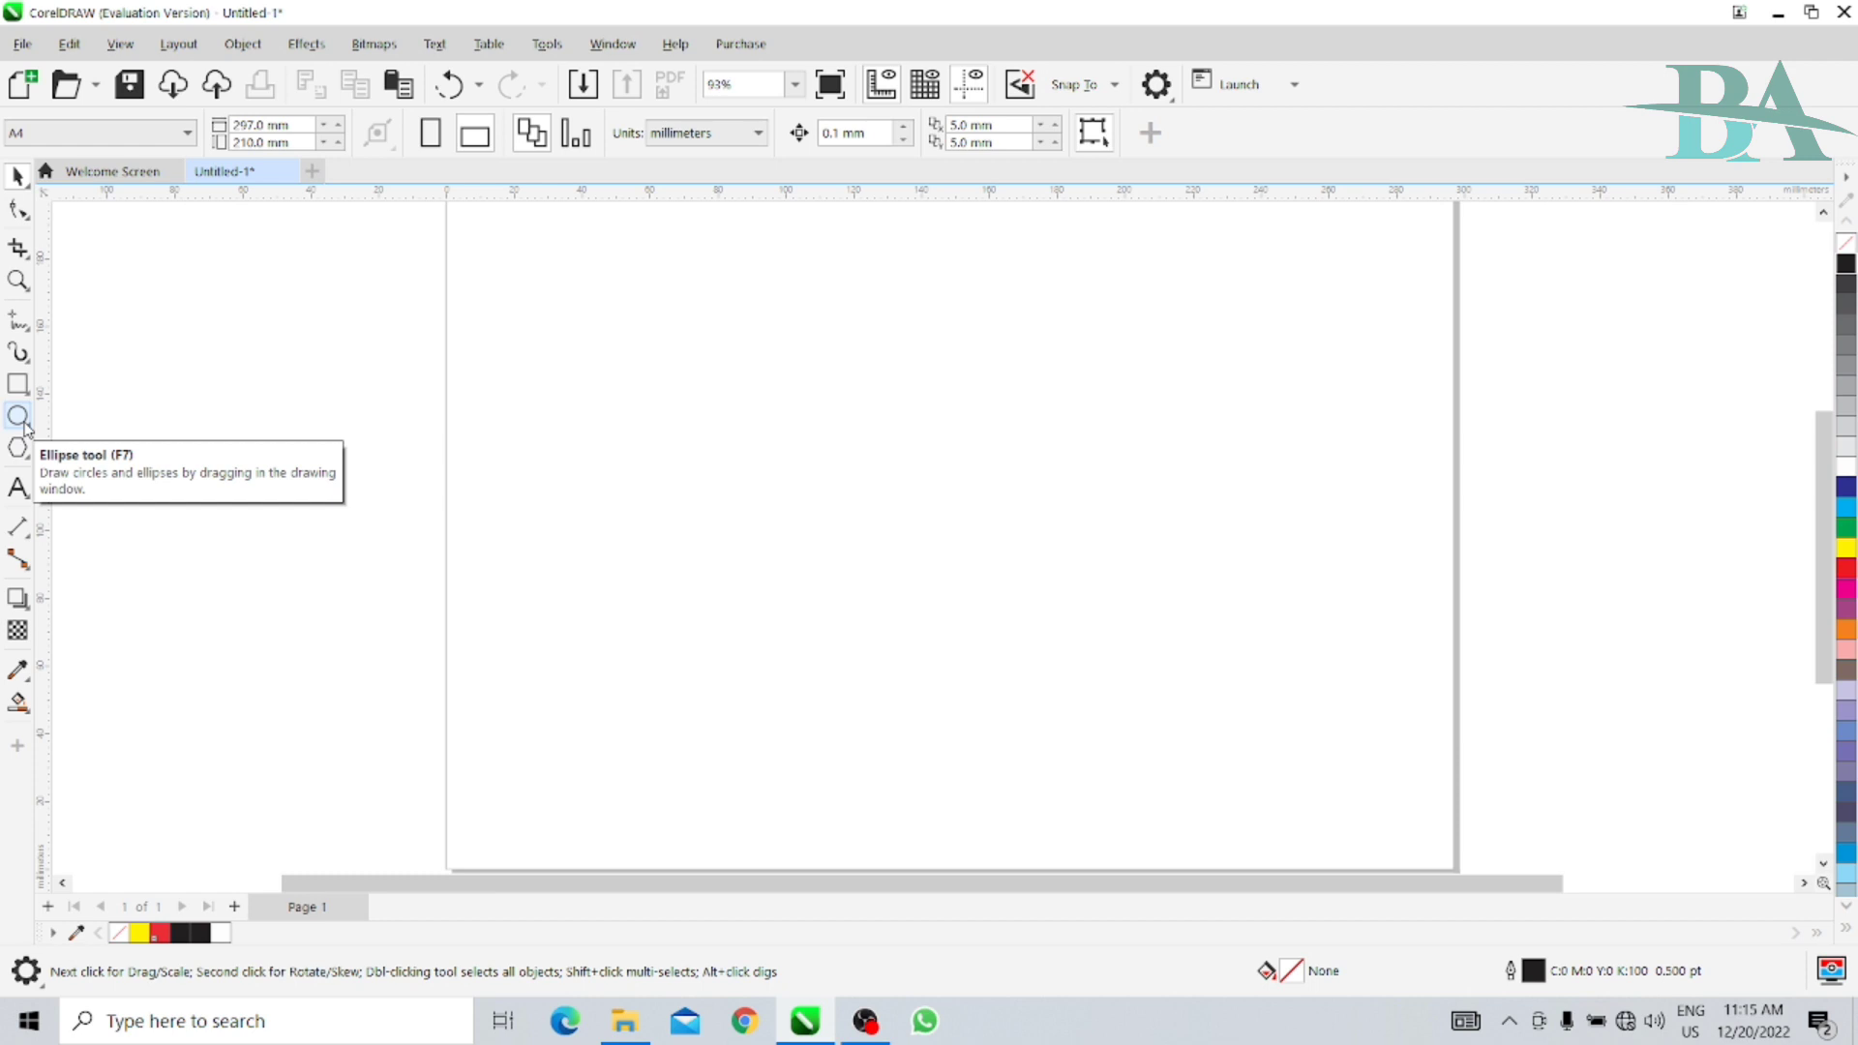
- Draw a circle on the page with the Ellipse tool and set its width and height to 100 mm
left_click(20, 418)
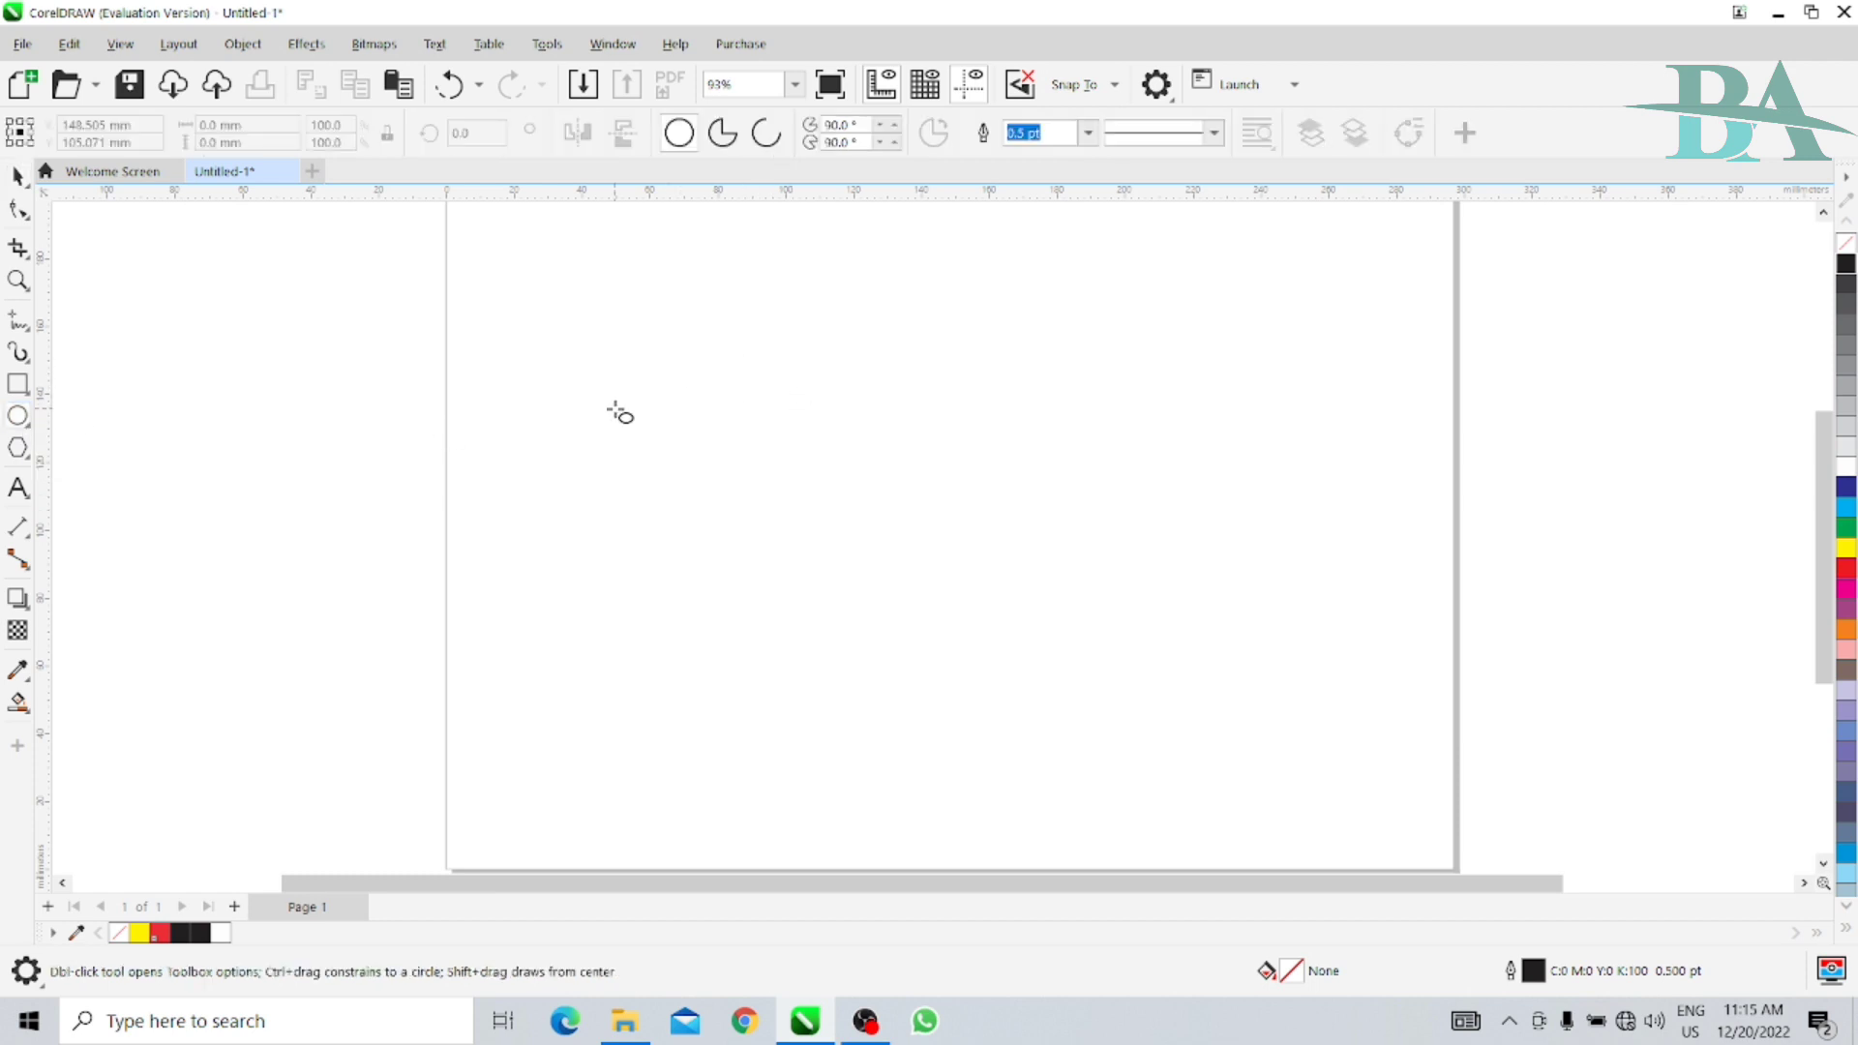
left_click_drag(639, 318, 1066, 559)
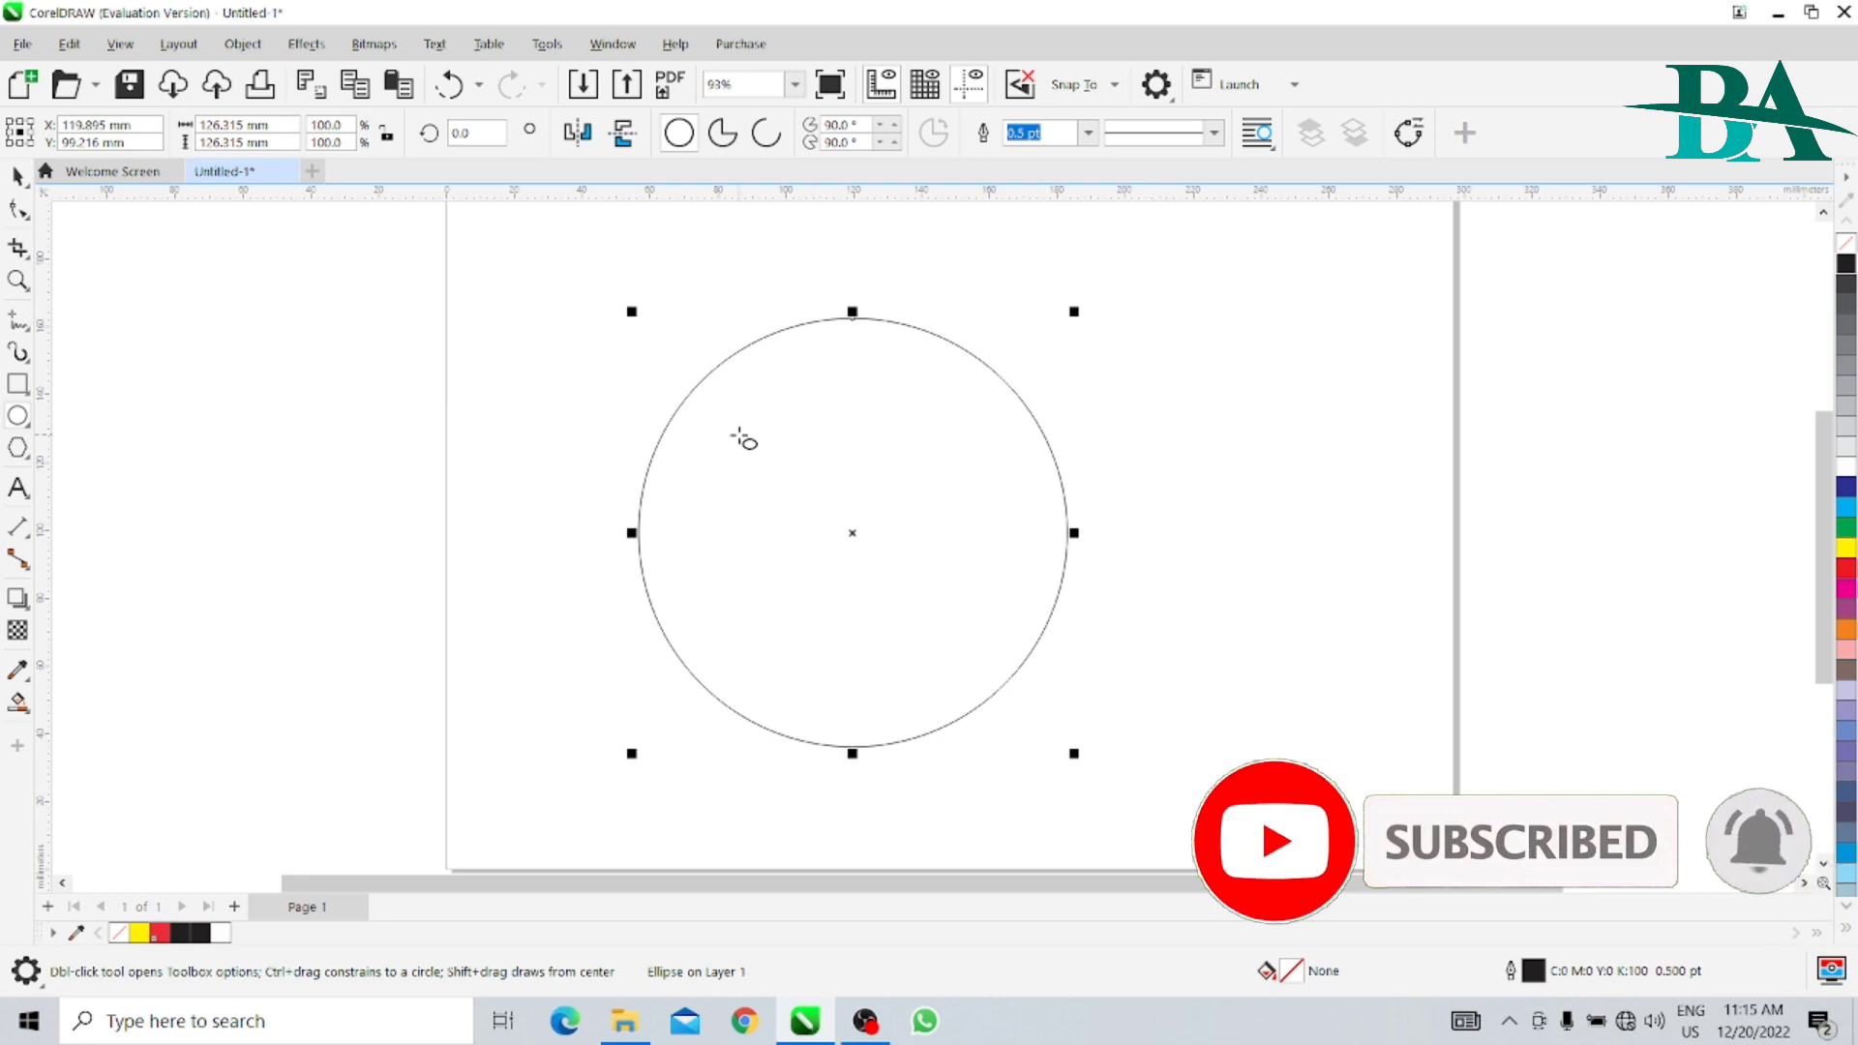
left_click(212, 124)
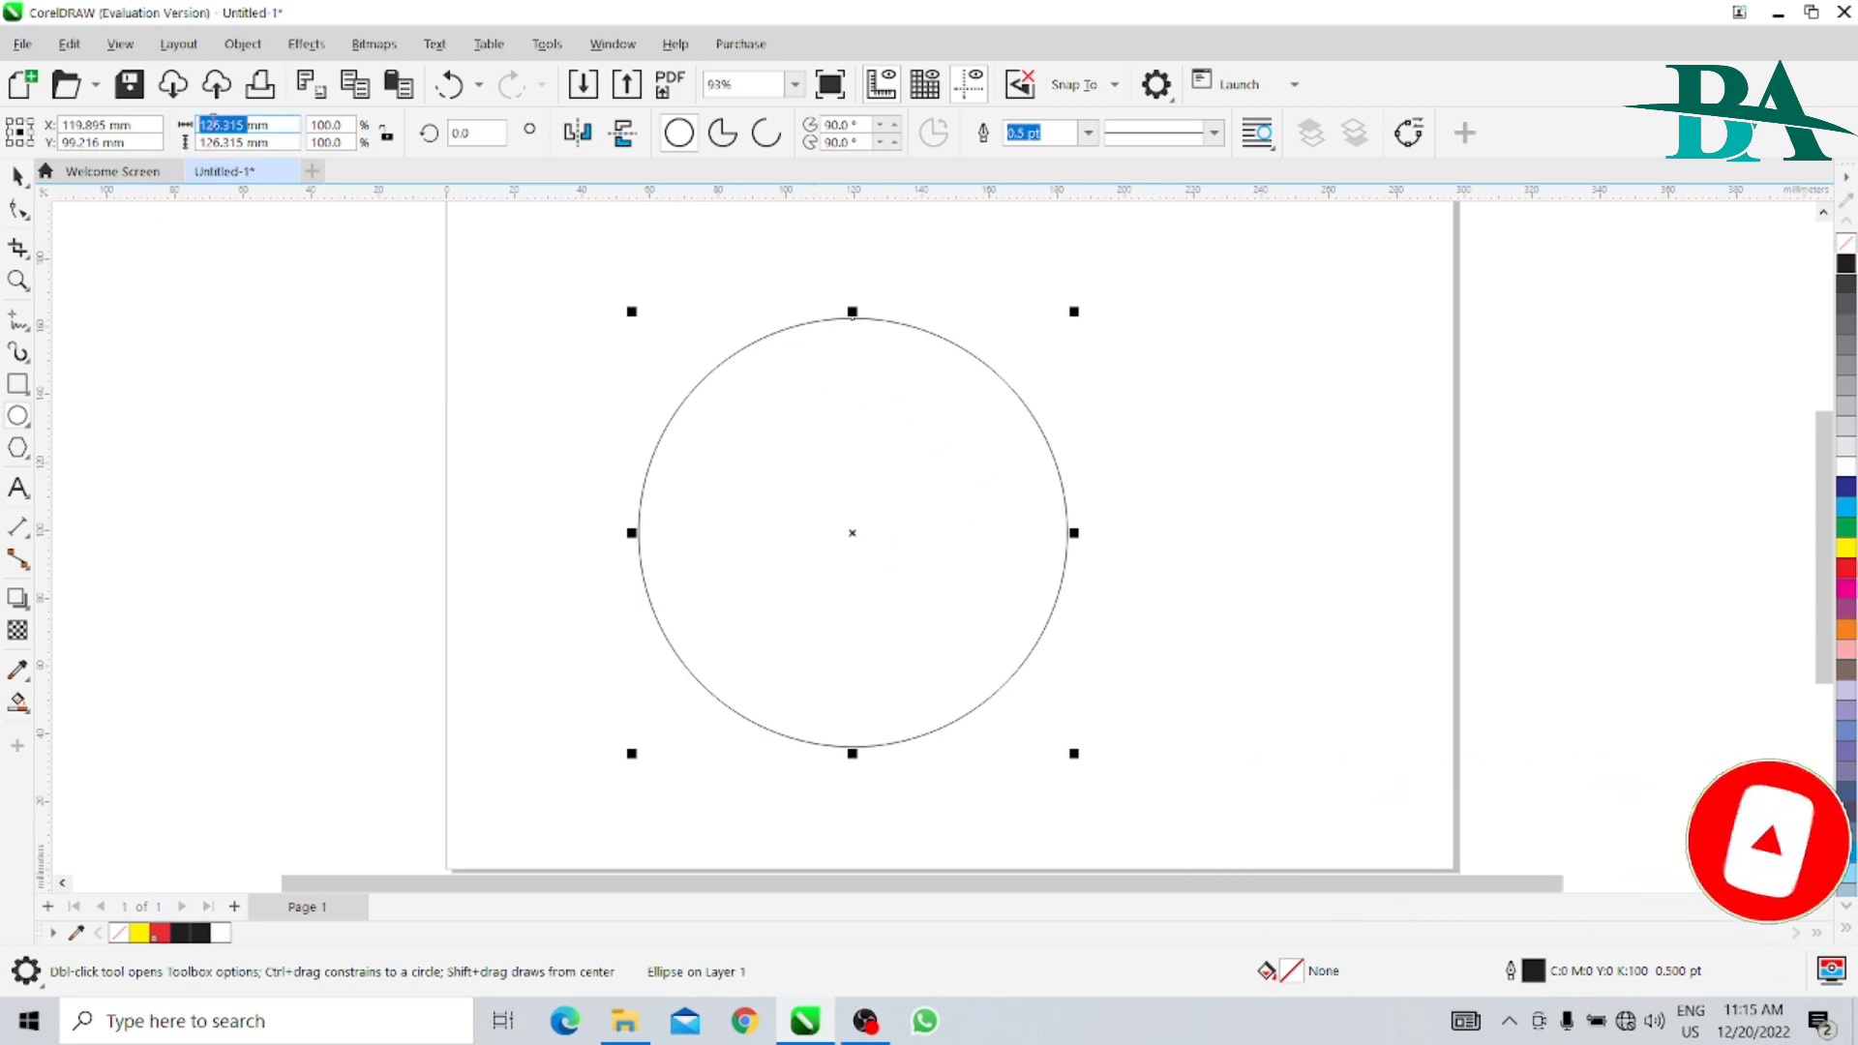
type("1")
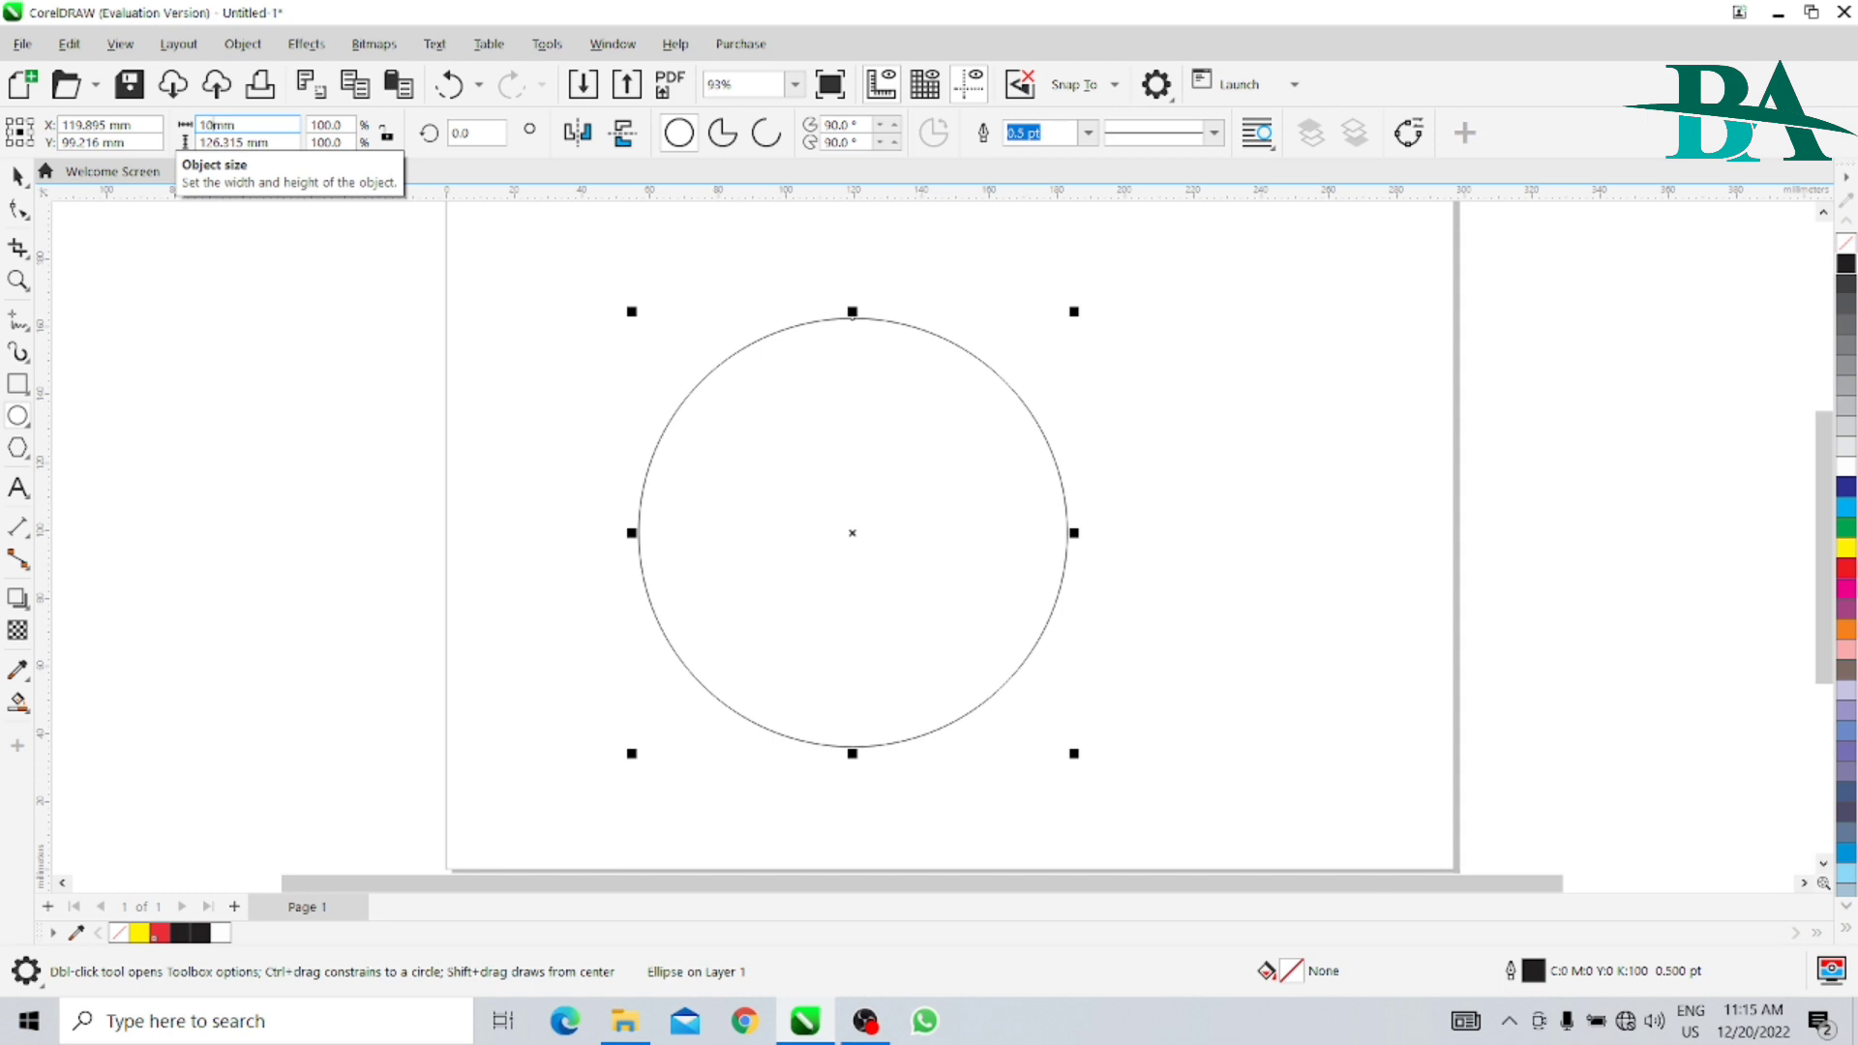
type("00")
key("Tab")
type("100")
key("Return")
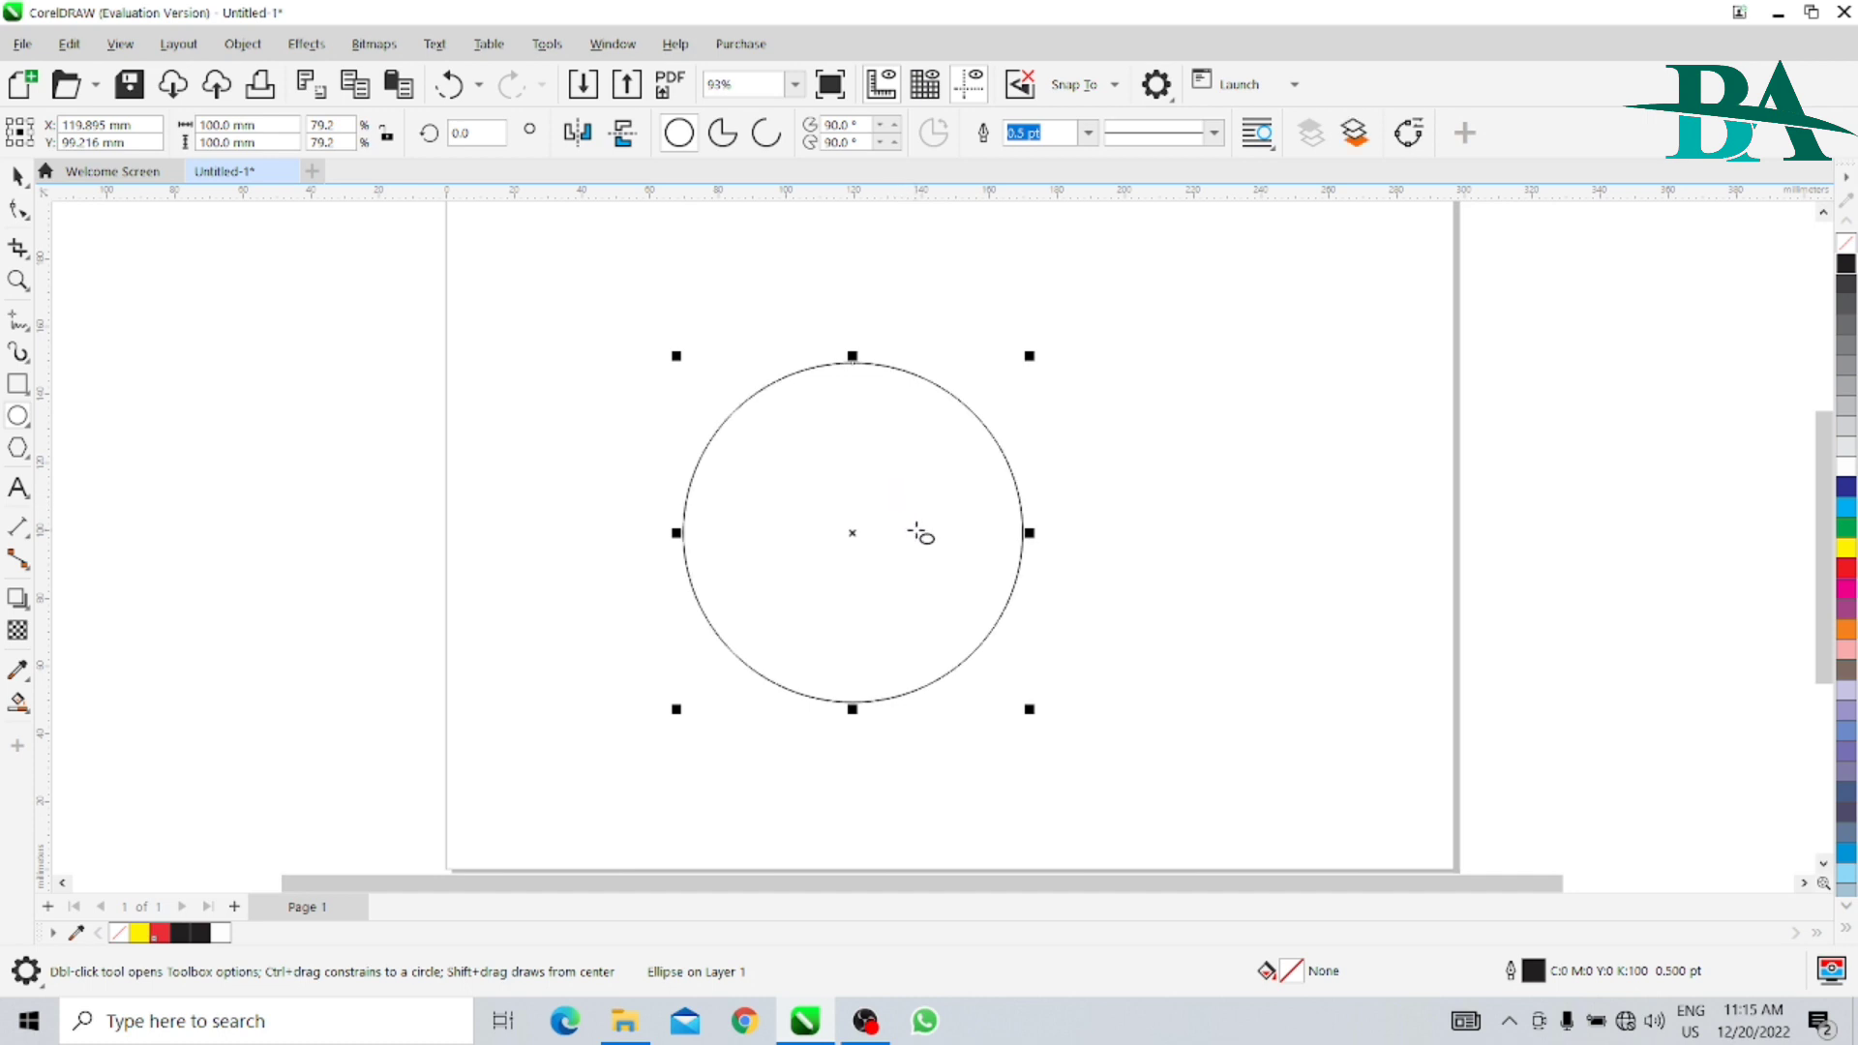
- Create a concentric duplicate of the circle with its width and height set to 50 mm
double_click(220, 123)
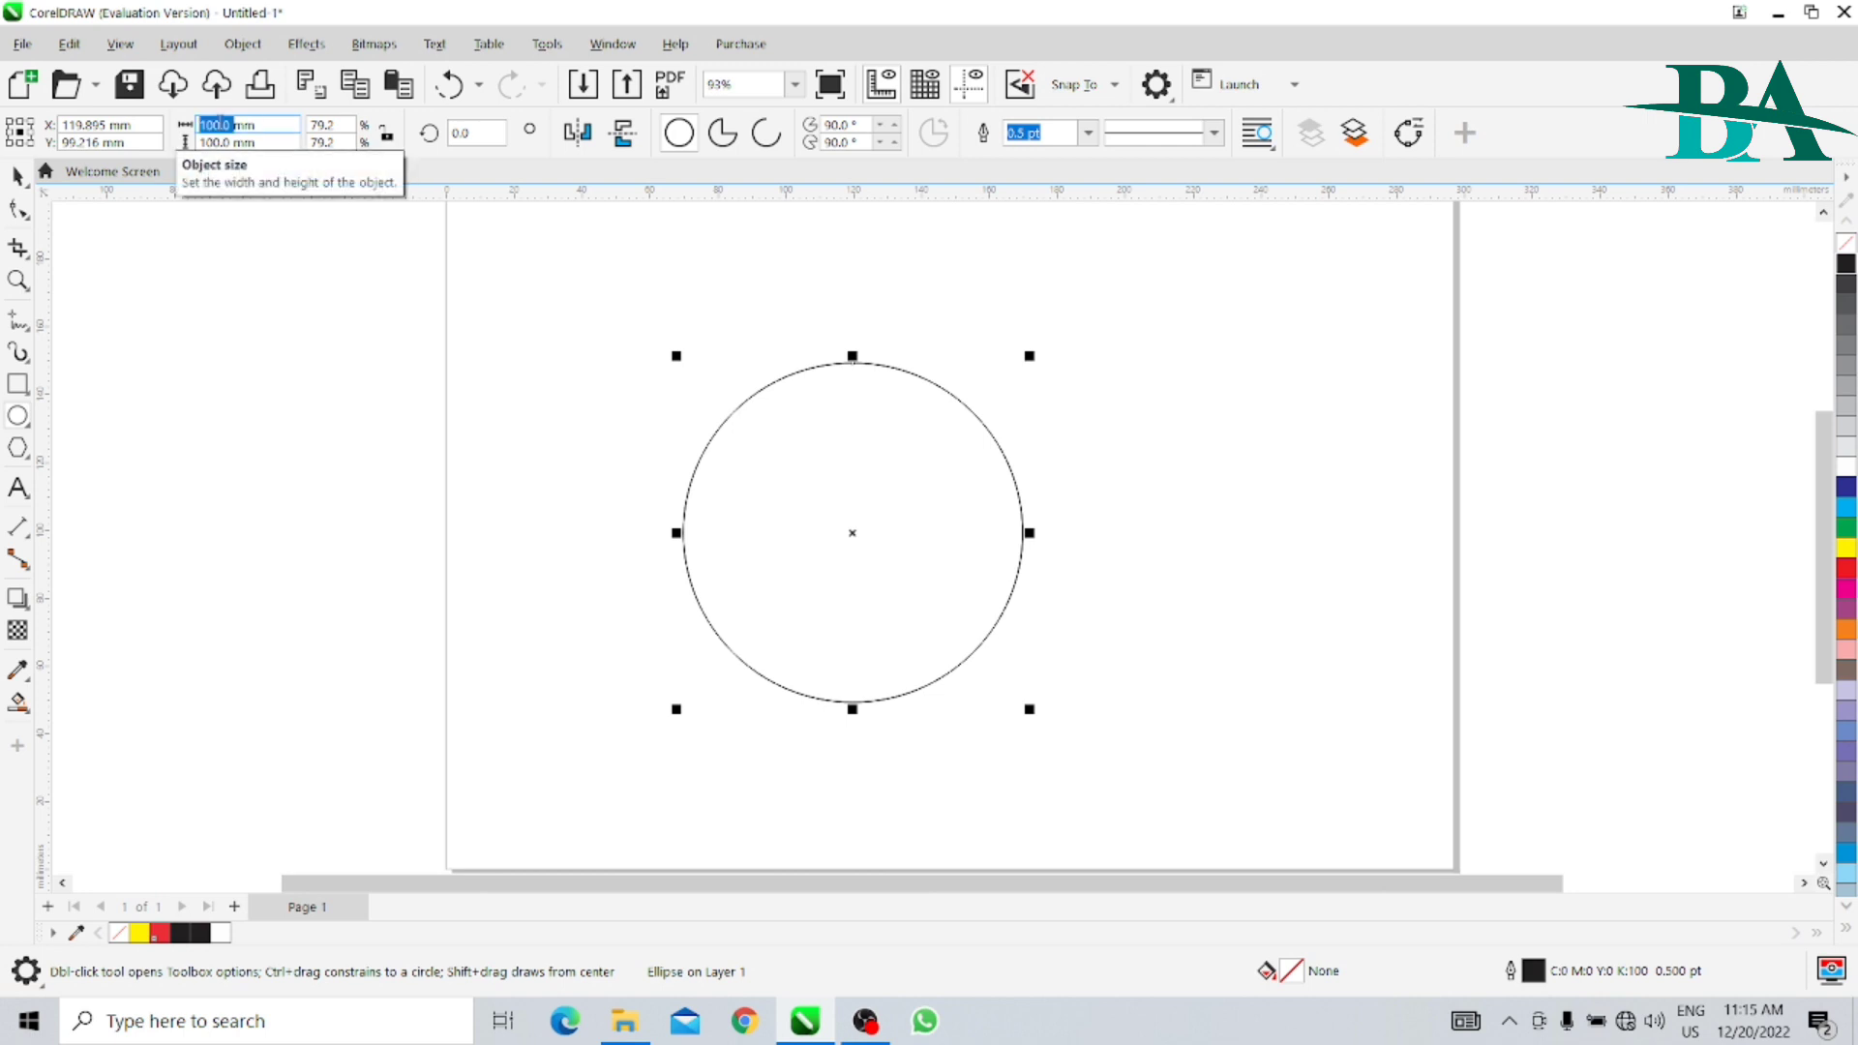
type("50mm")
key("Tab")
type("50")
key("Return")
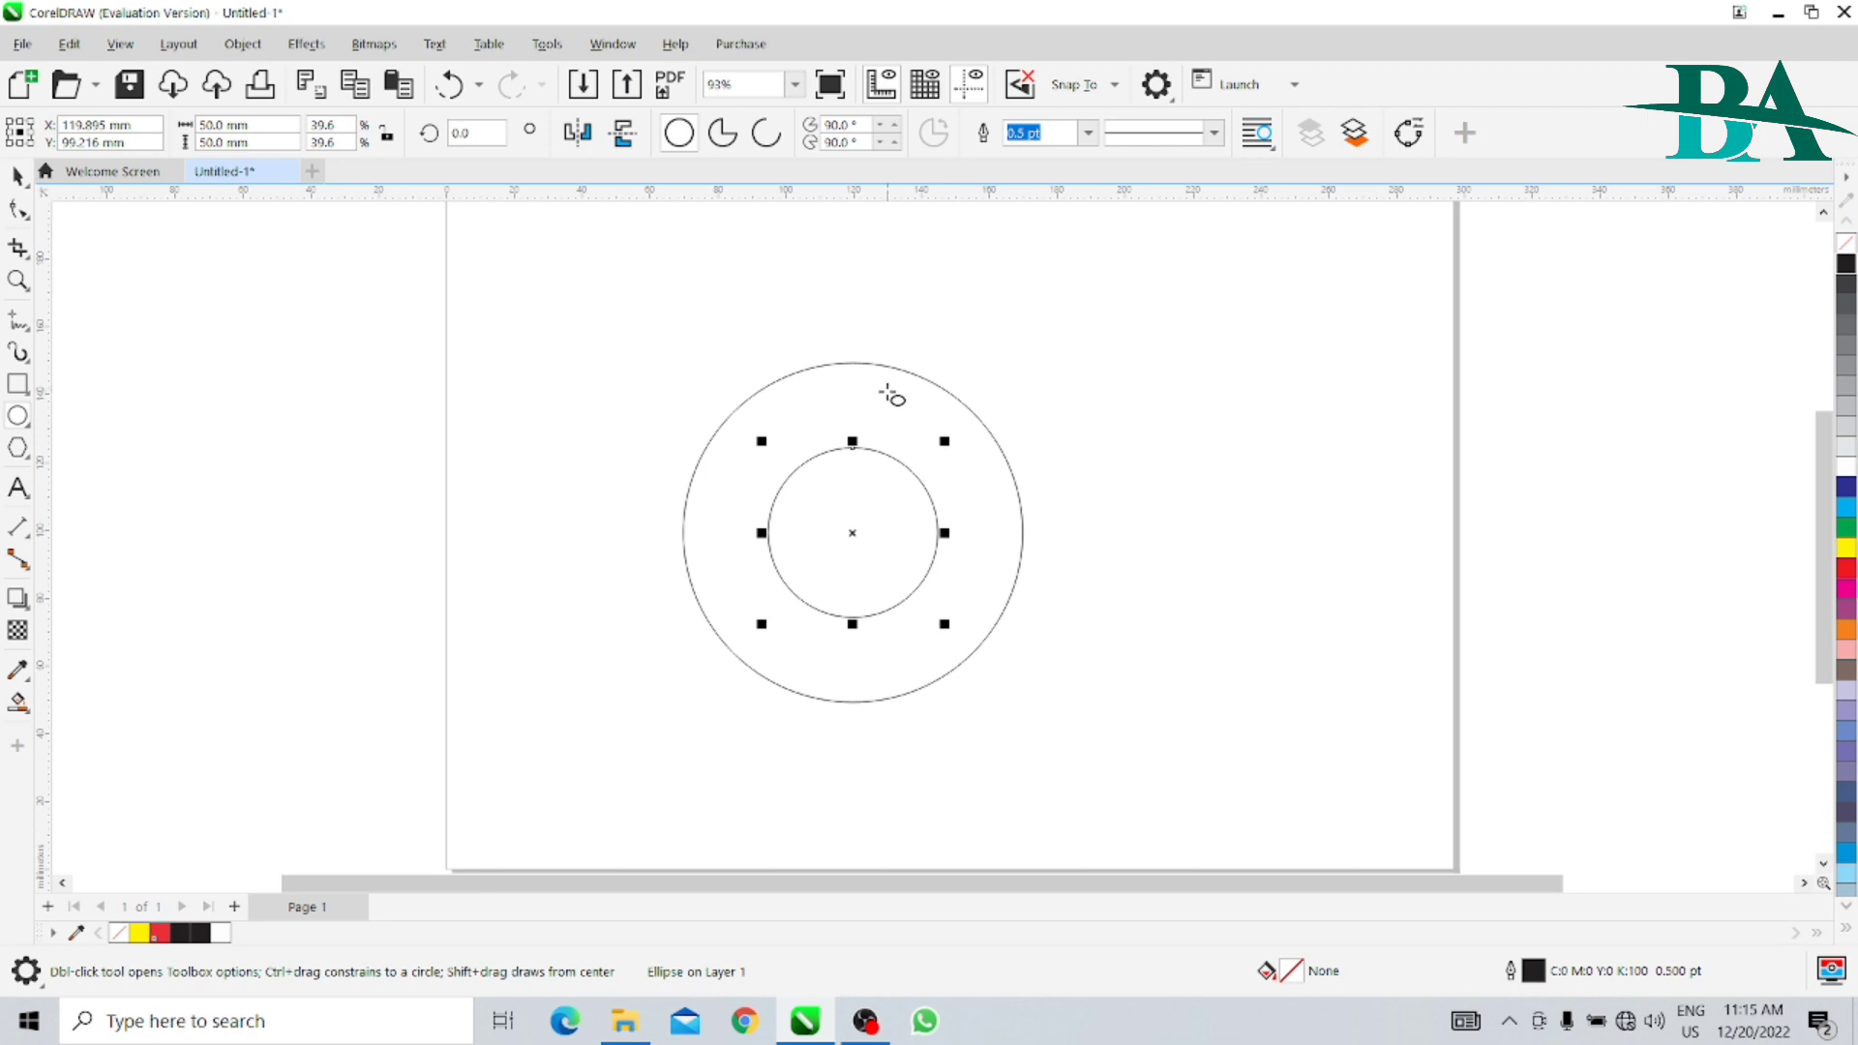
- Align the small circle and the large circle along their top edges
left_click(17, 176)
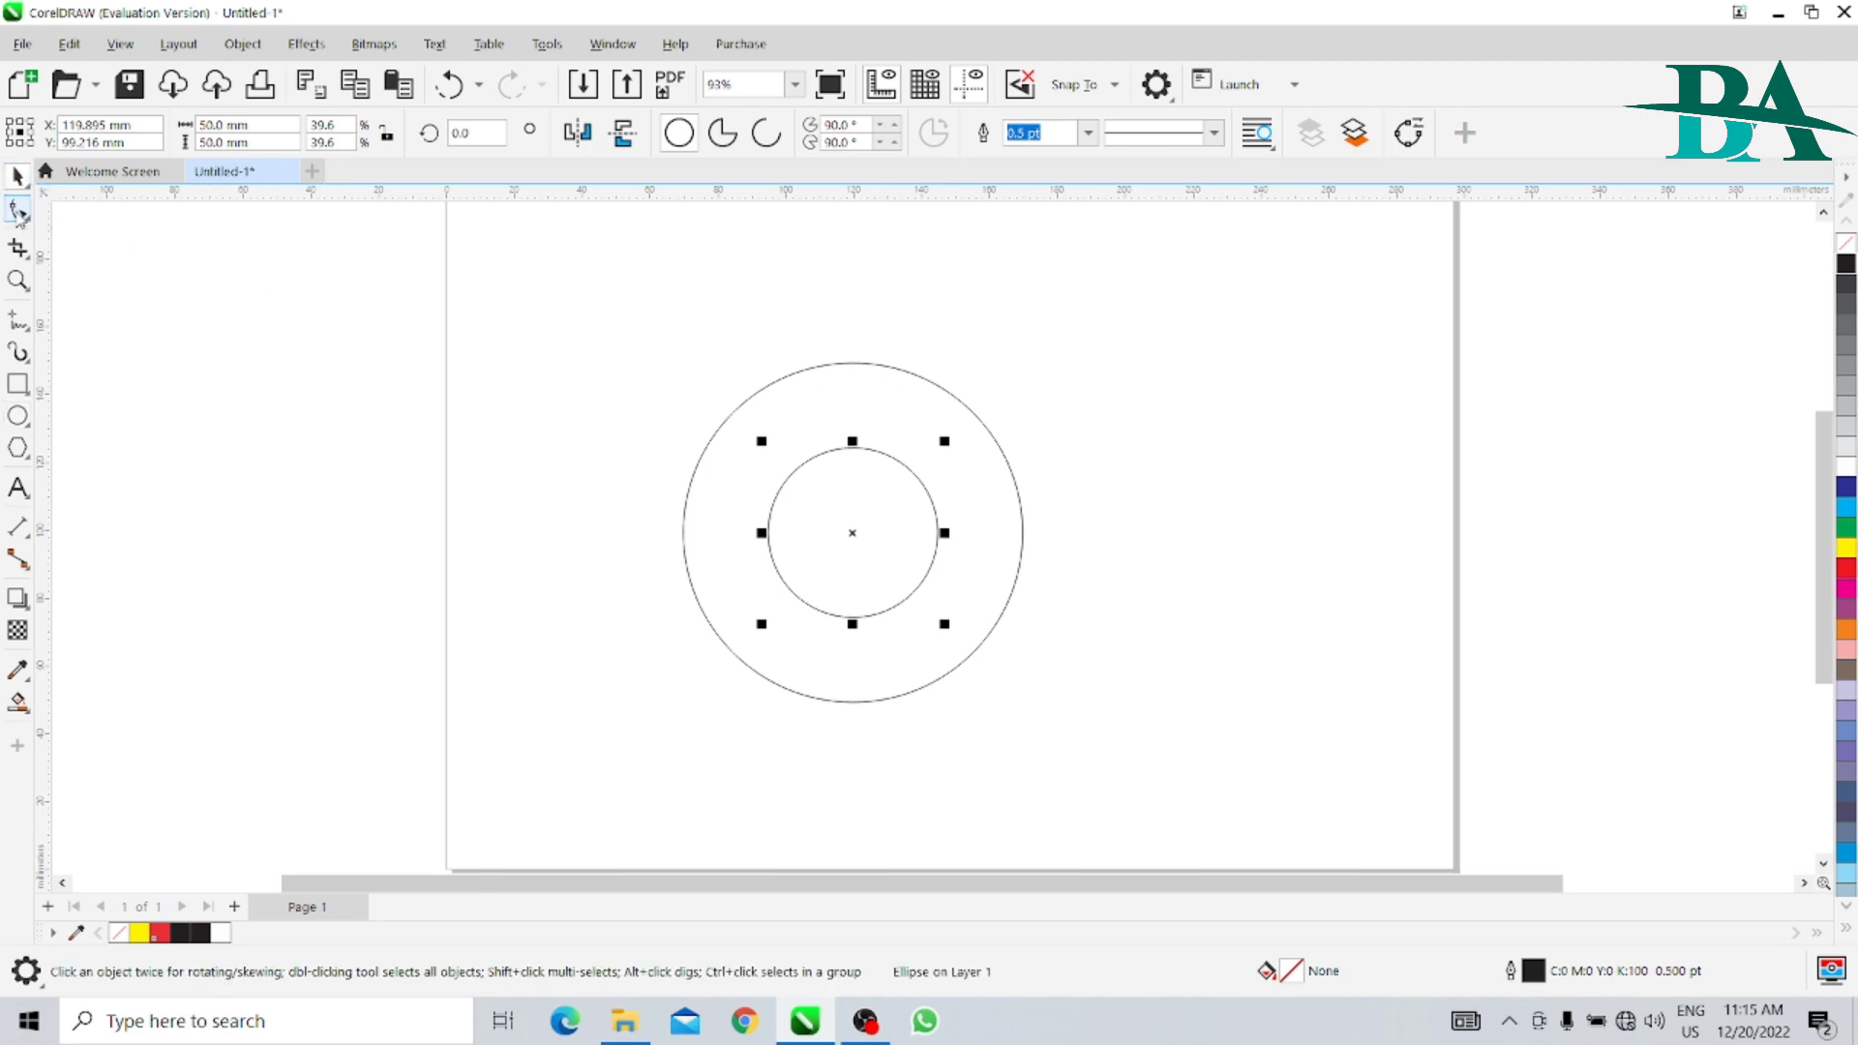
left_click(884, 405, "shift")
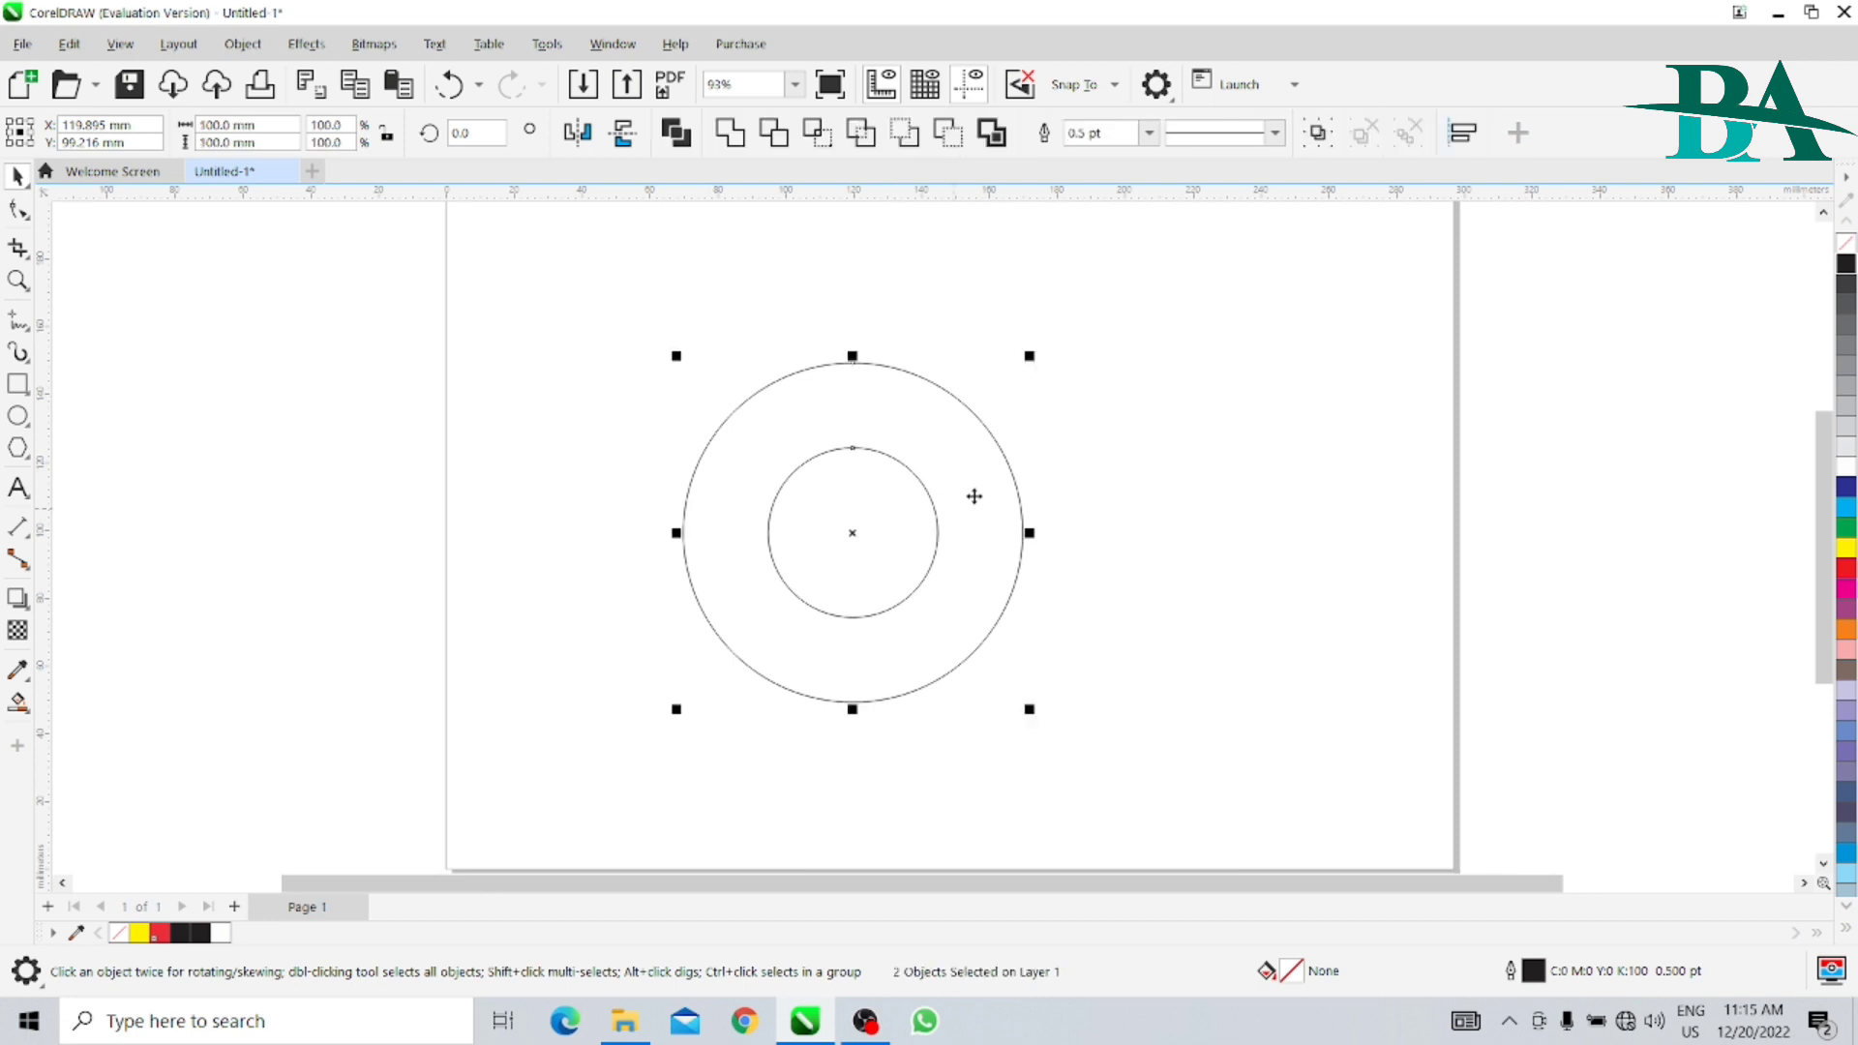
key("t")
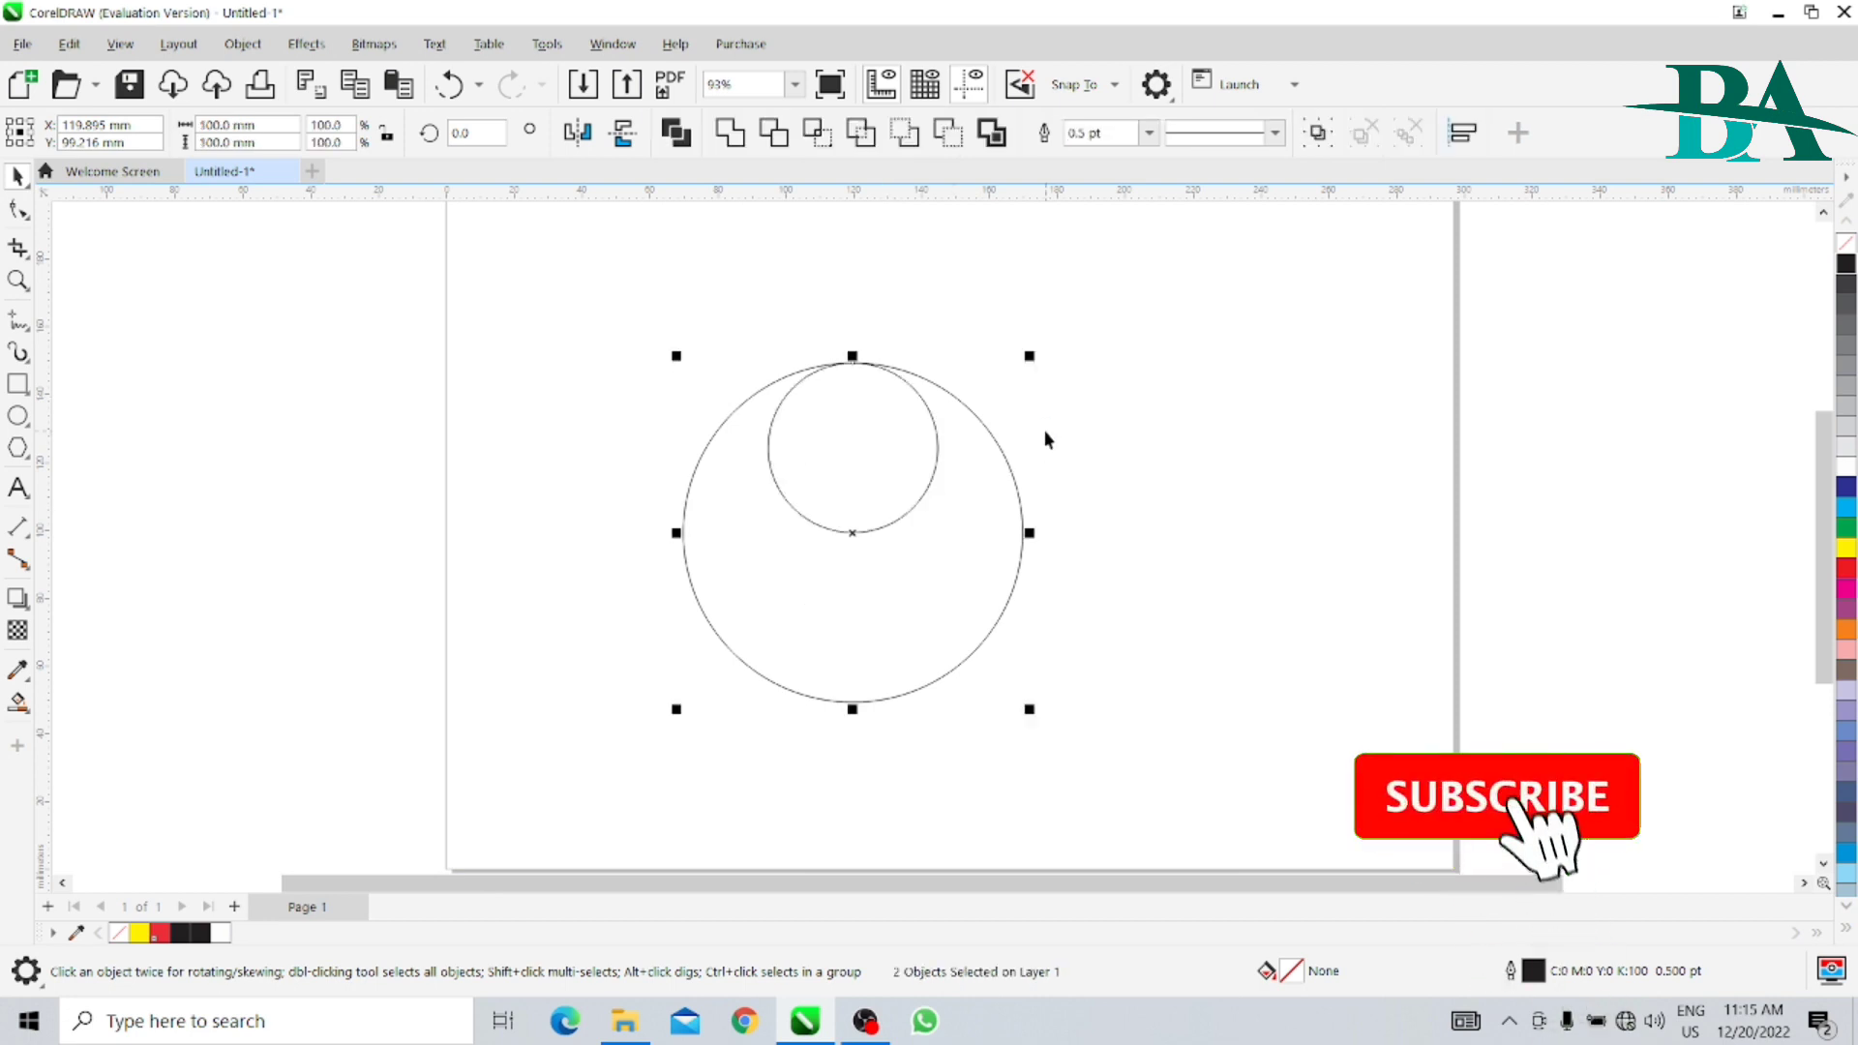
left_click(1302, 447)
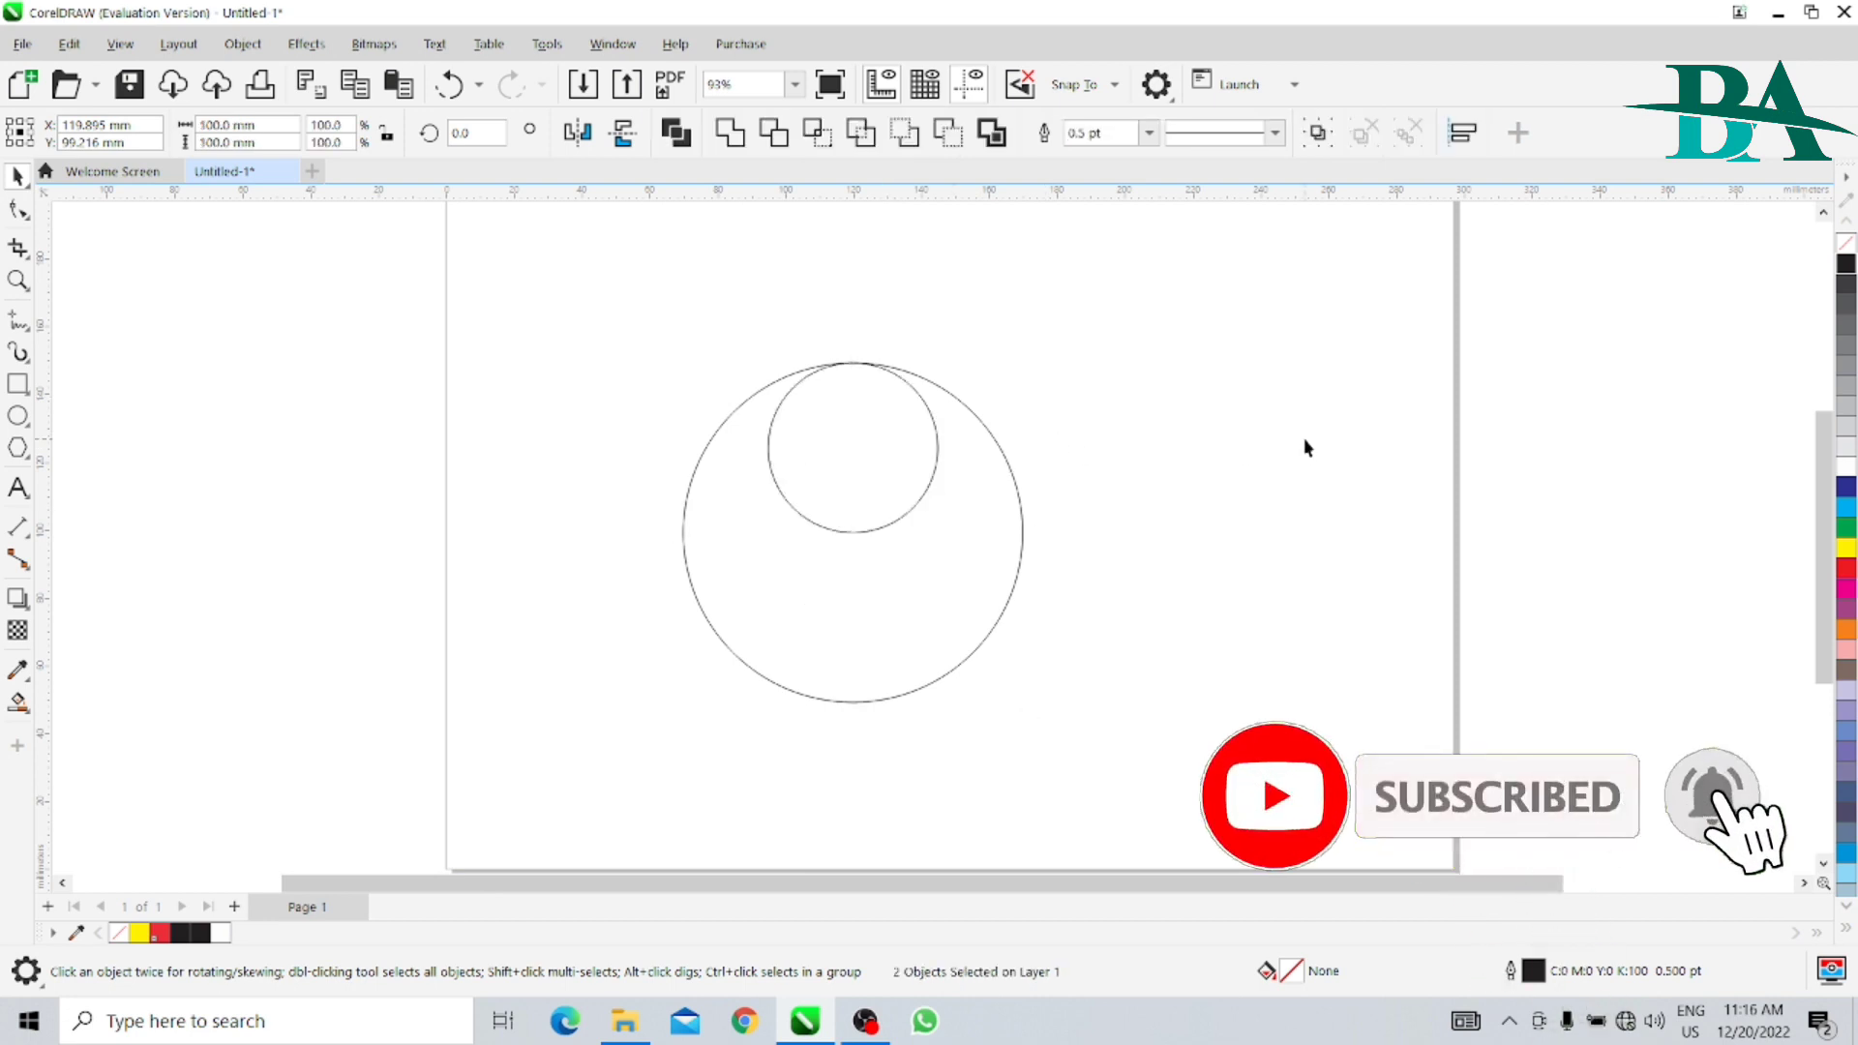
- Place a copy of the small circle directly below the original, snapped to touch it at the large circle's centre
left_click(870, 469)
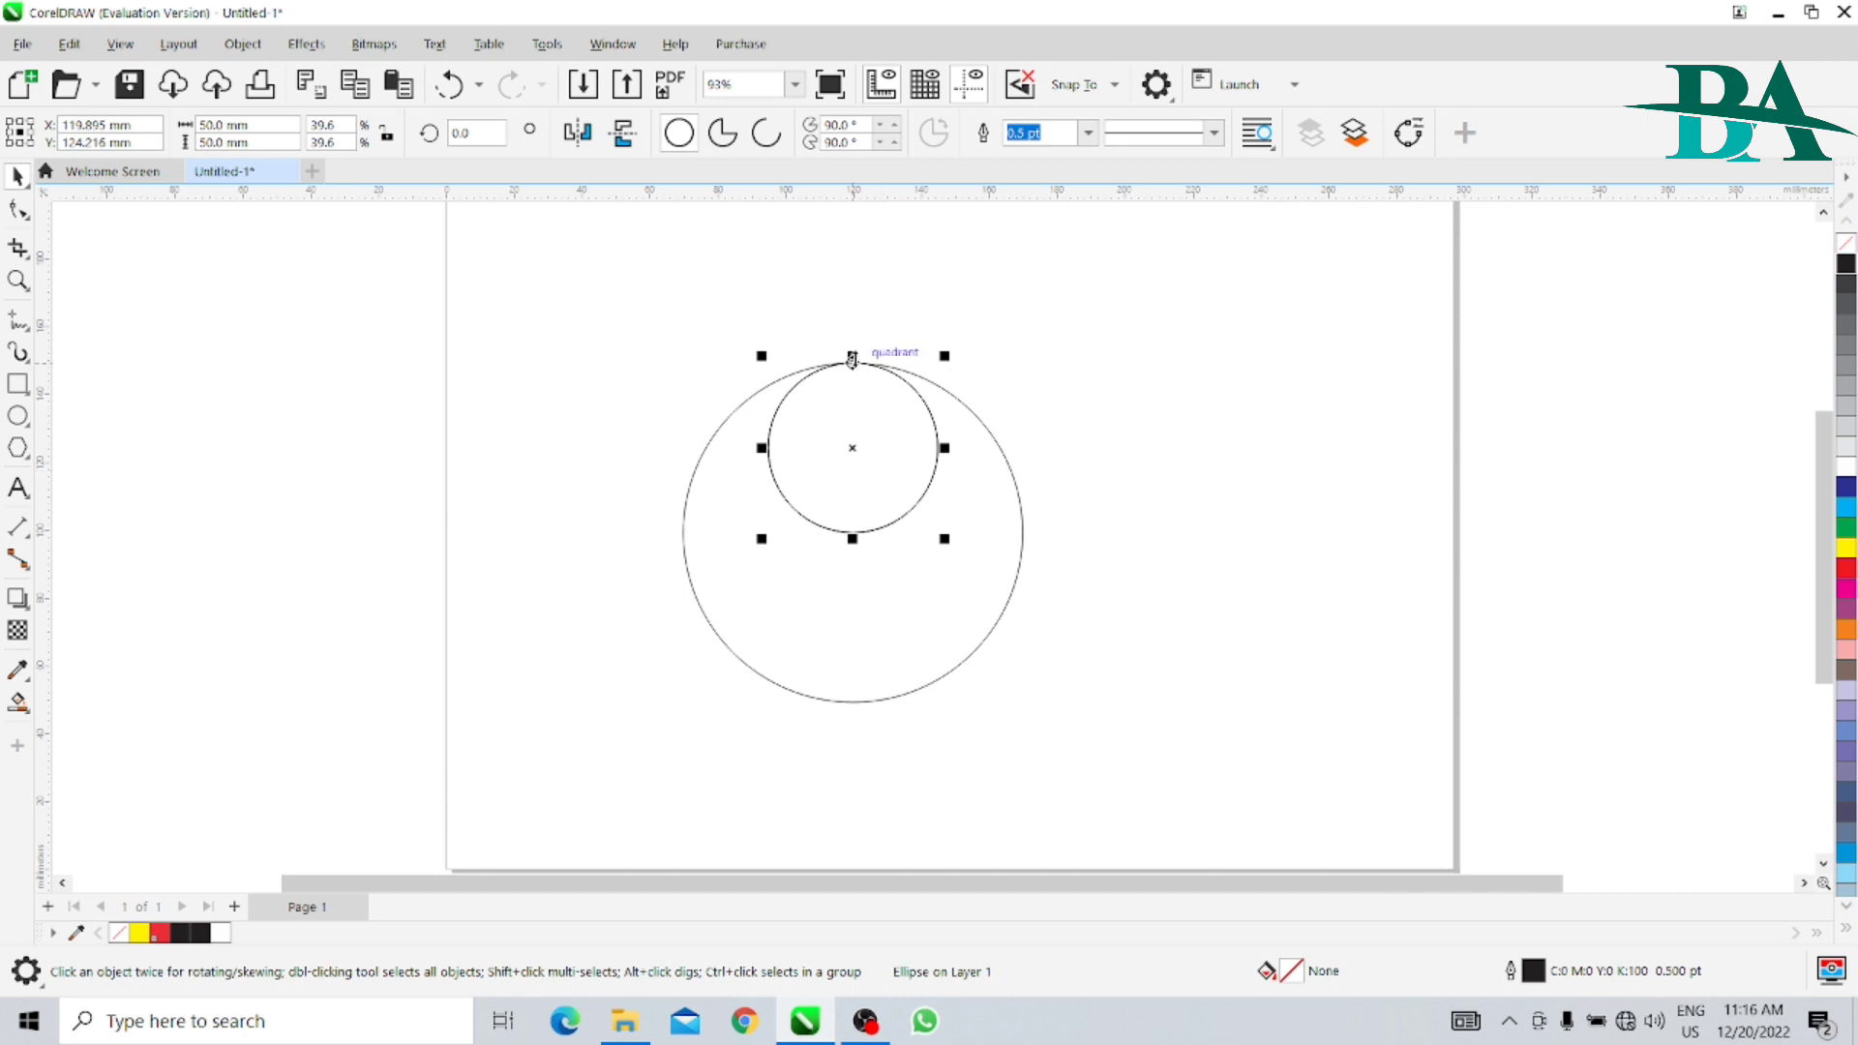
left_click_drag(852, 360, 852, 532)
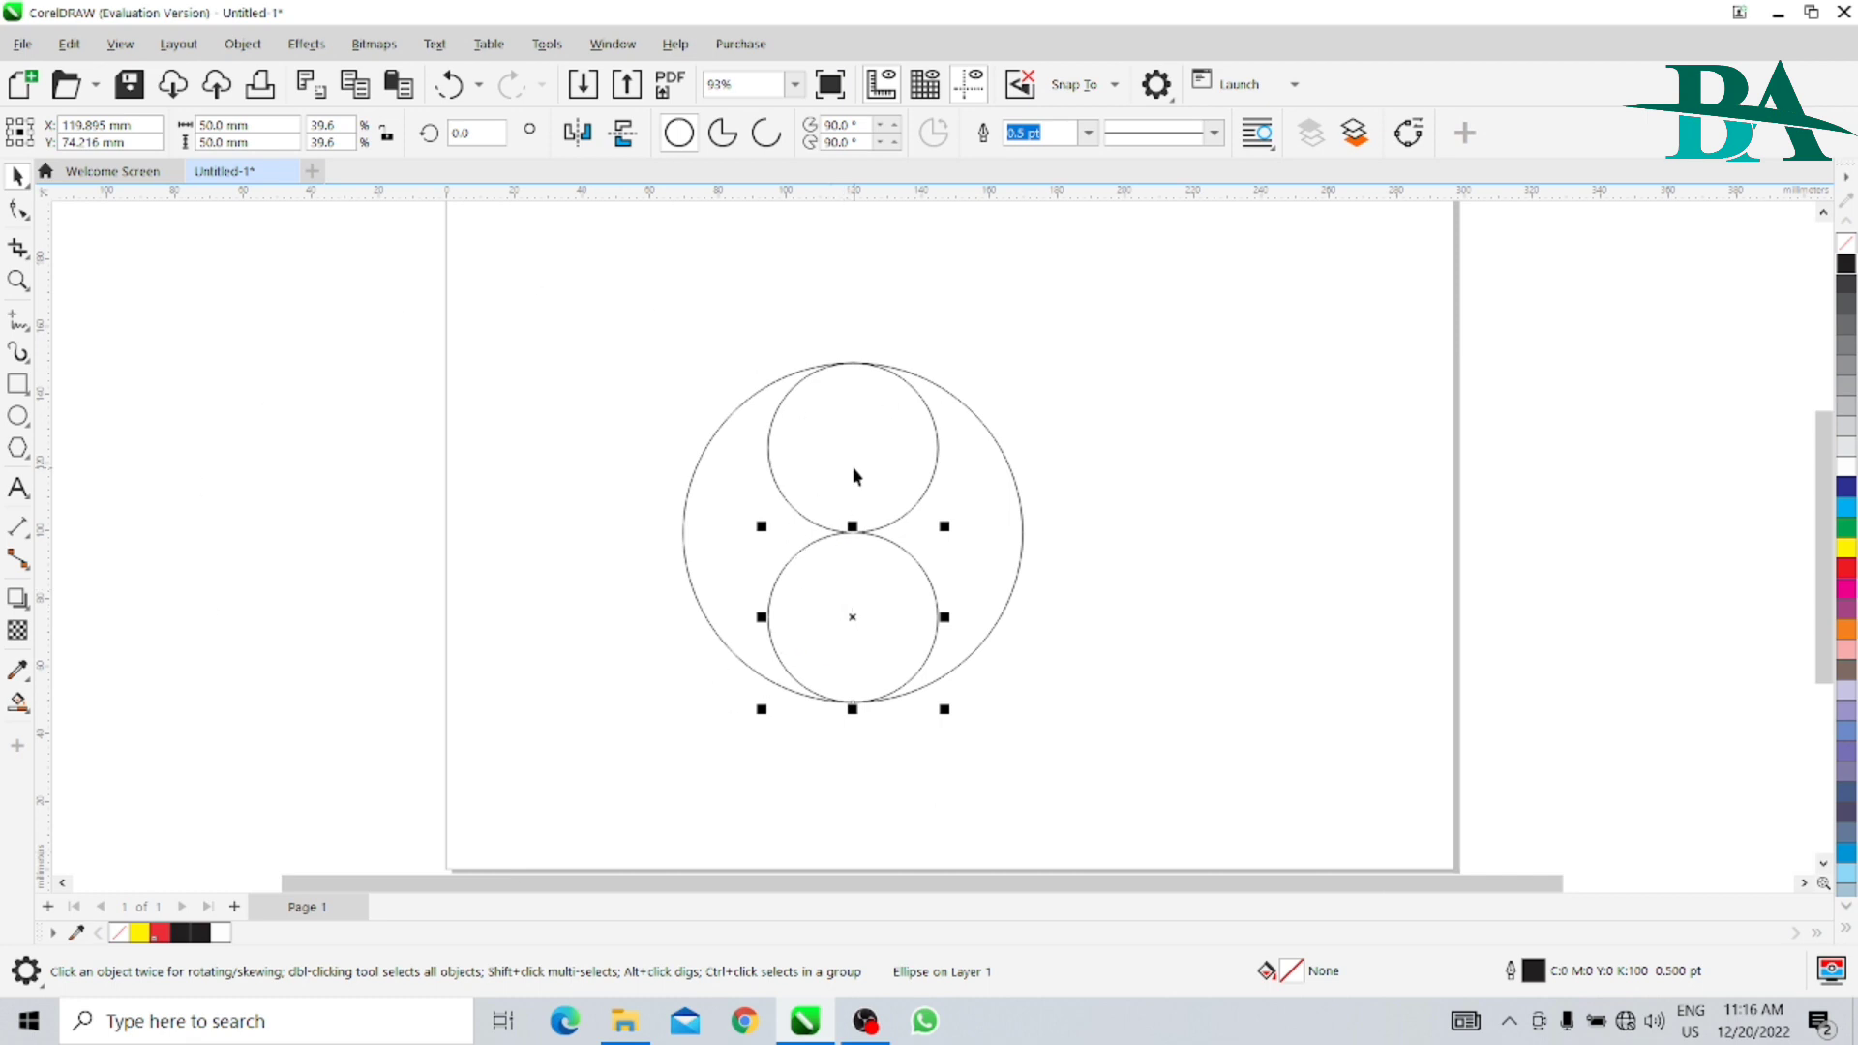
left_click(1134, 501)
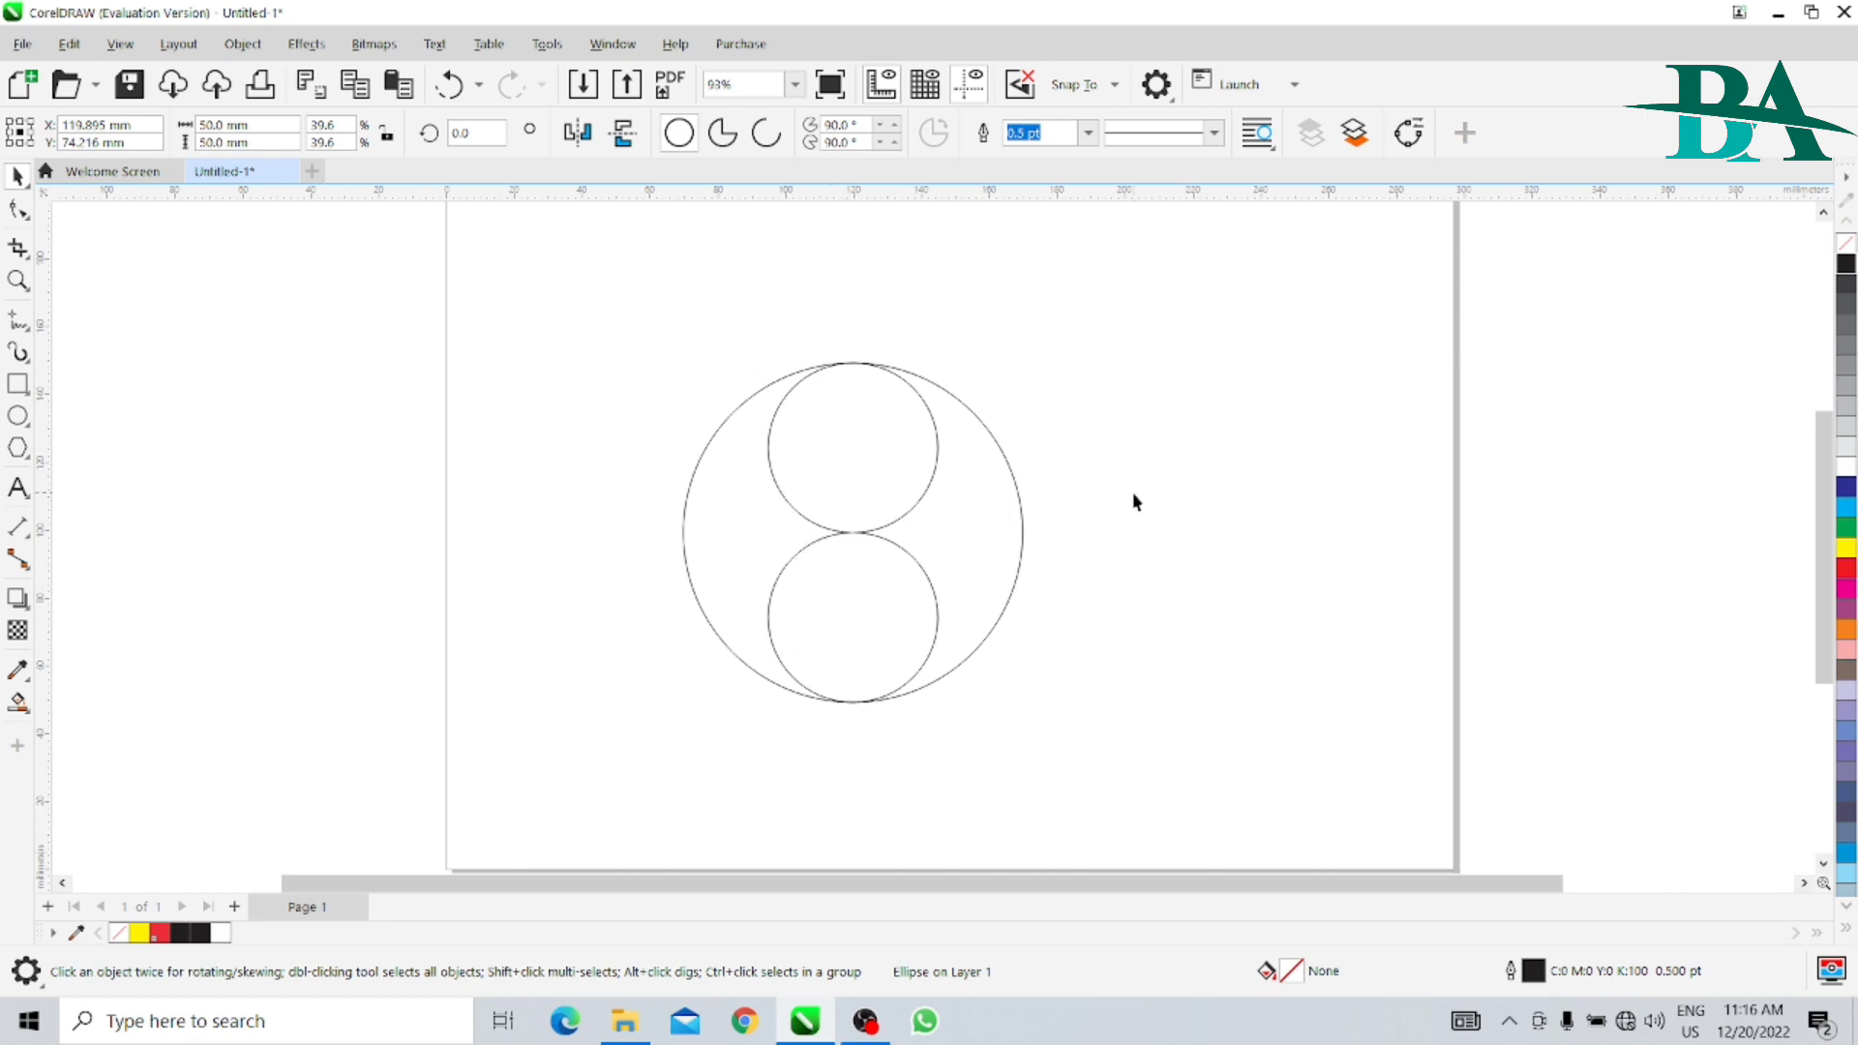
- Smart Fill the upper small circle and the region of the large circle right of both small circles with red
left_click(890, 455)
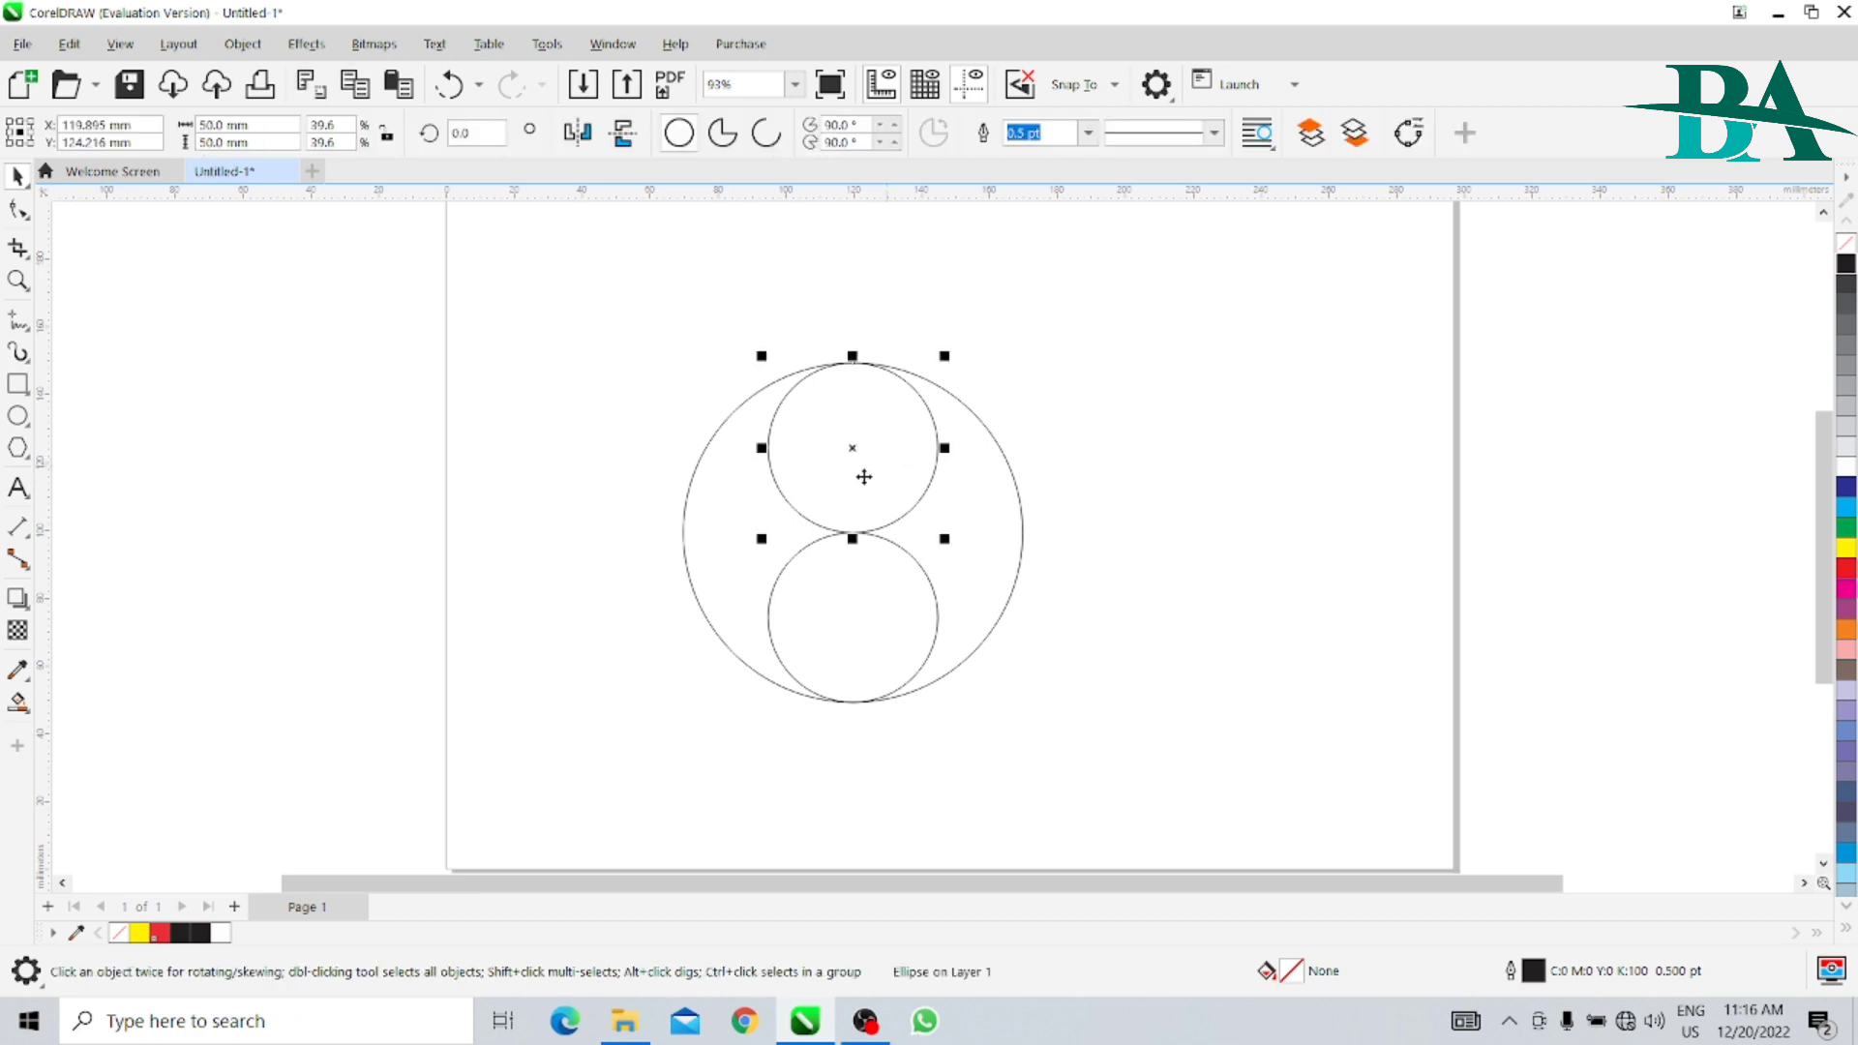
left_click(28, 707)
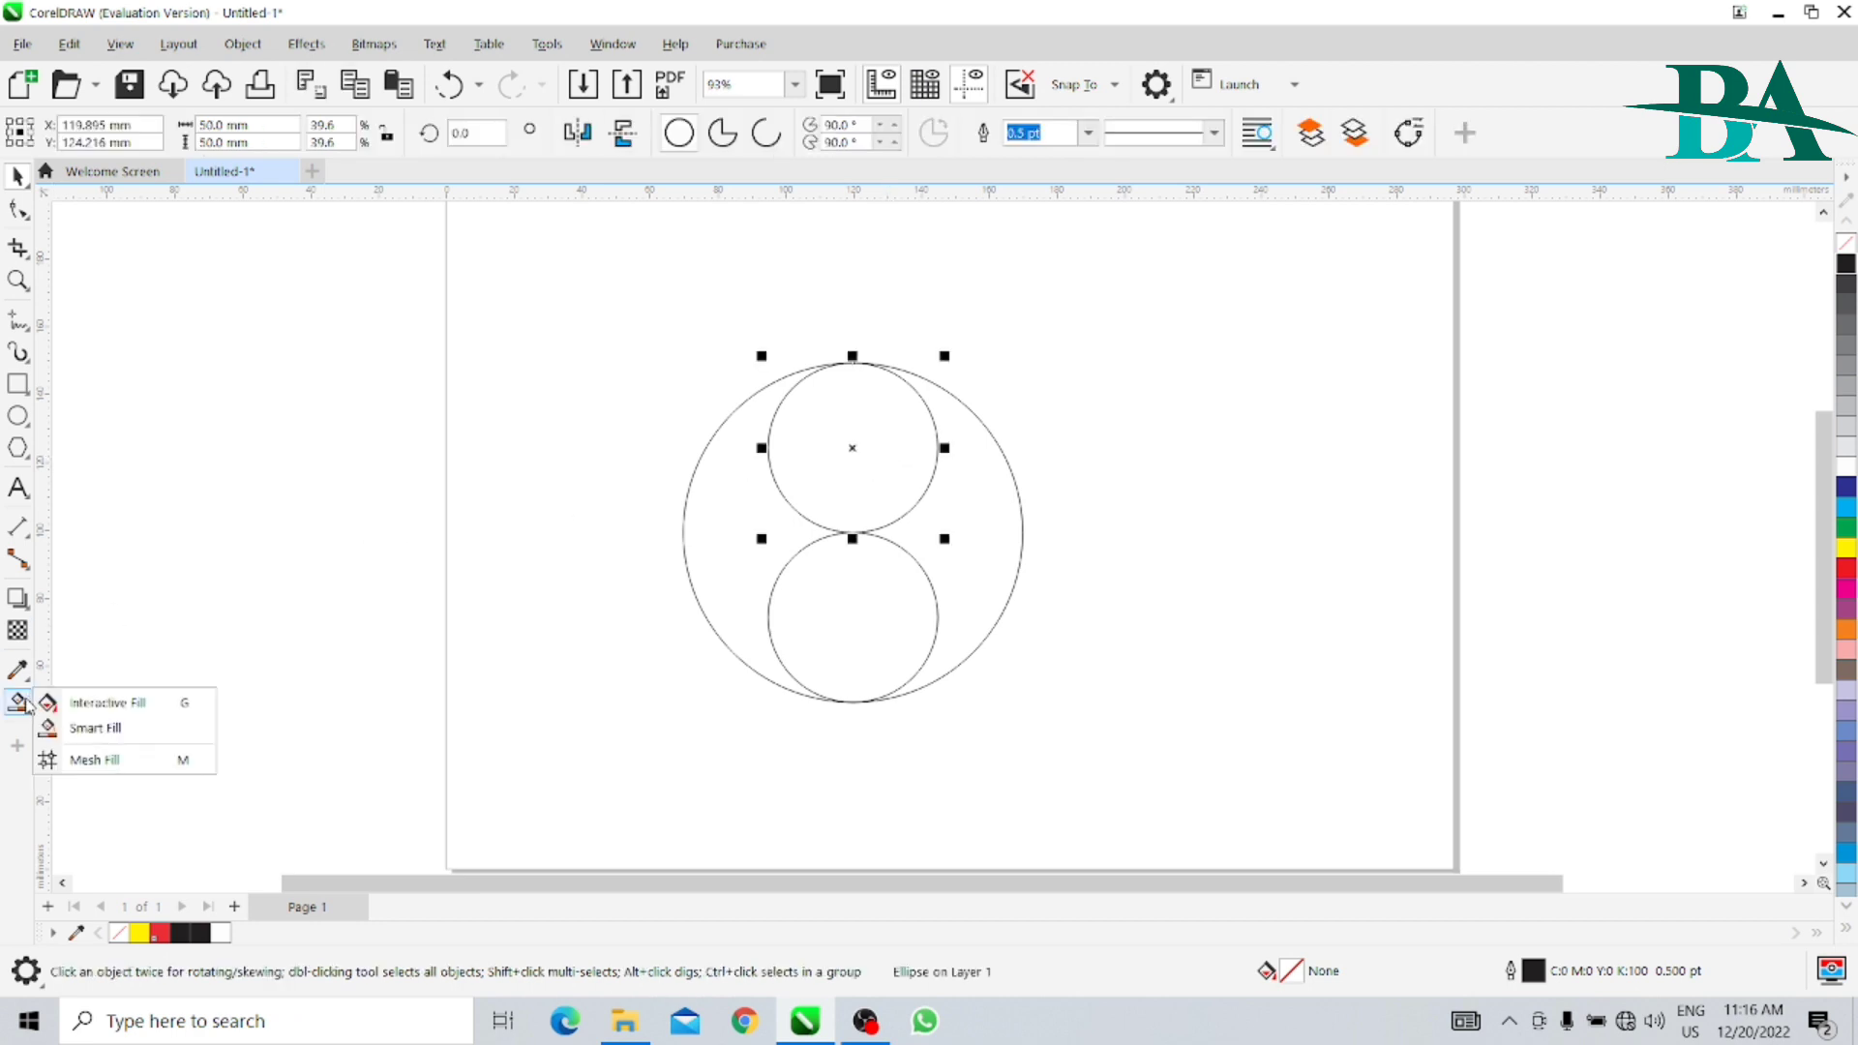
left_click(97, 729)
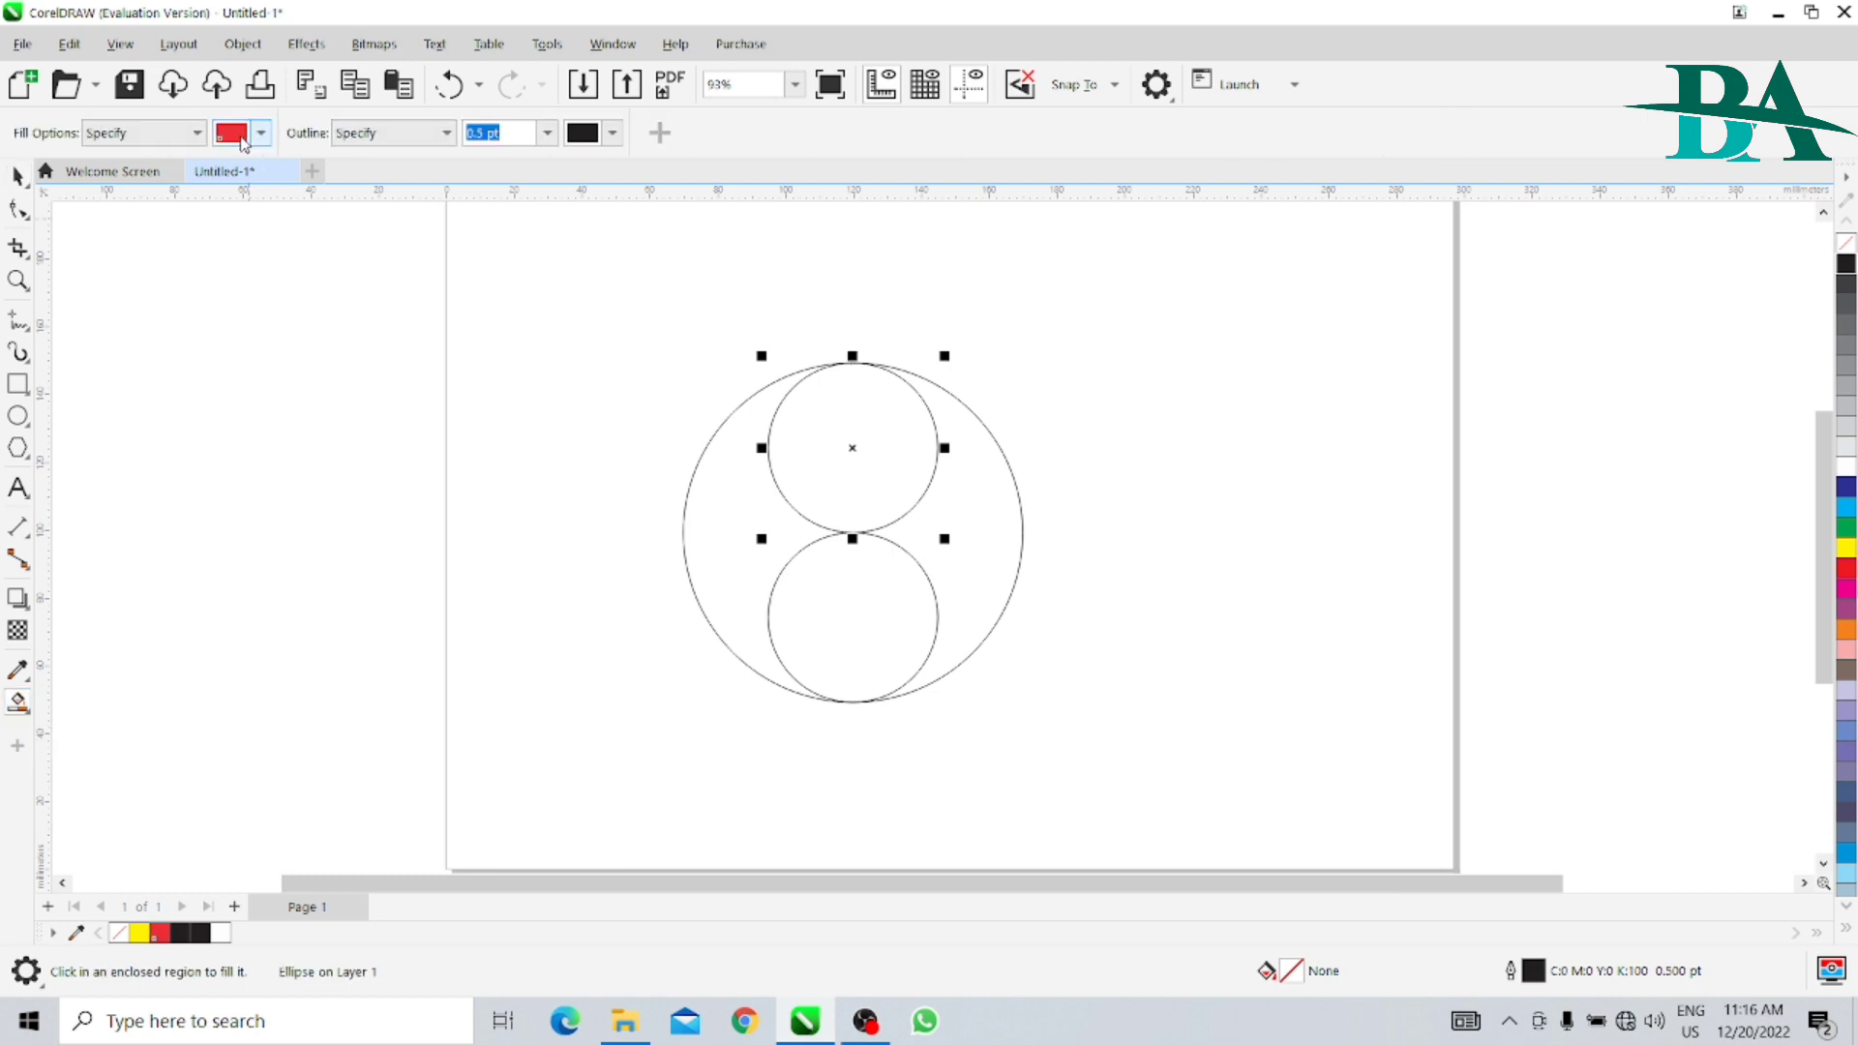
left_click(876, 423)
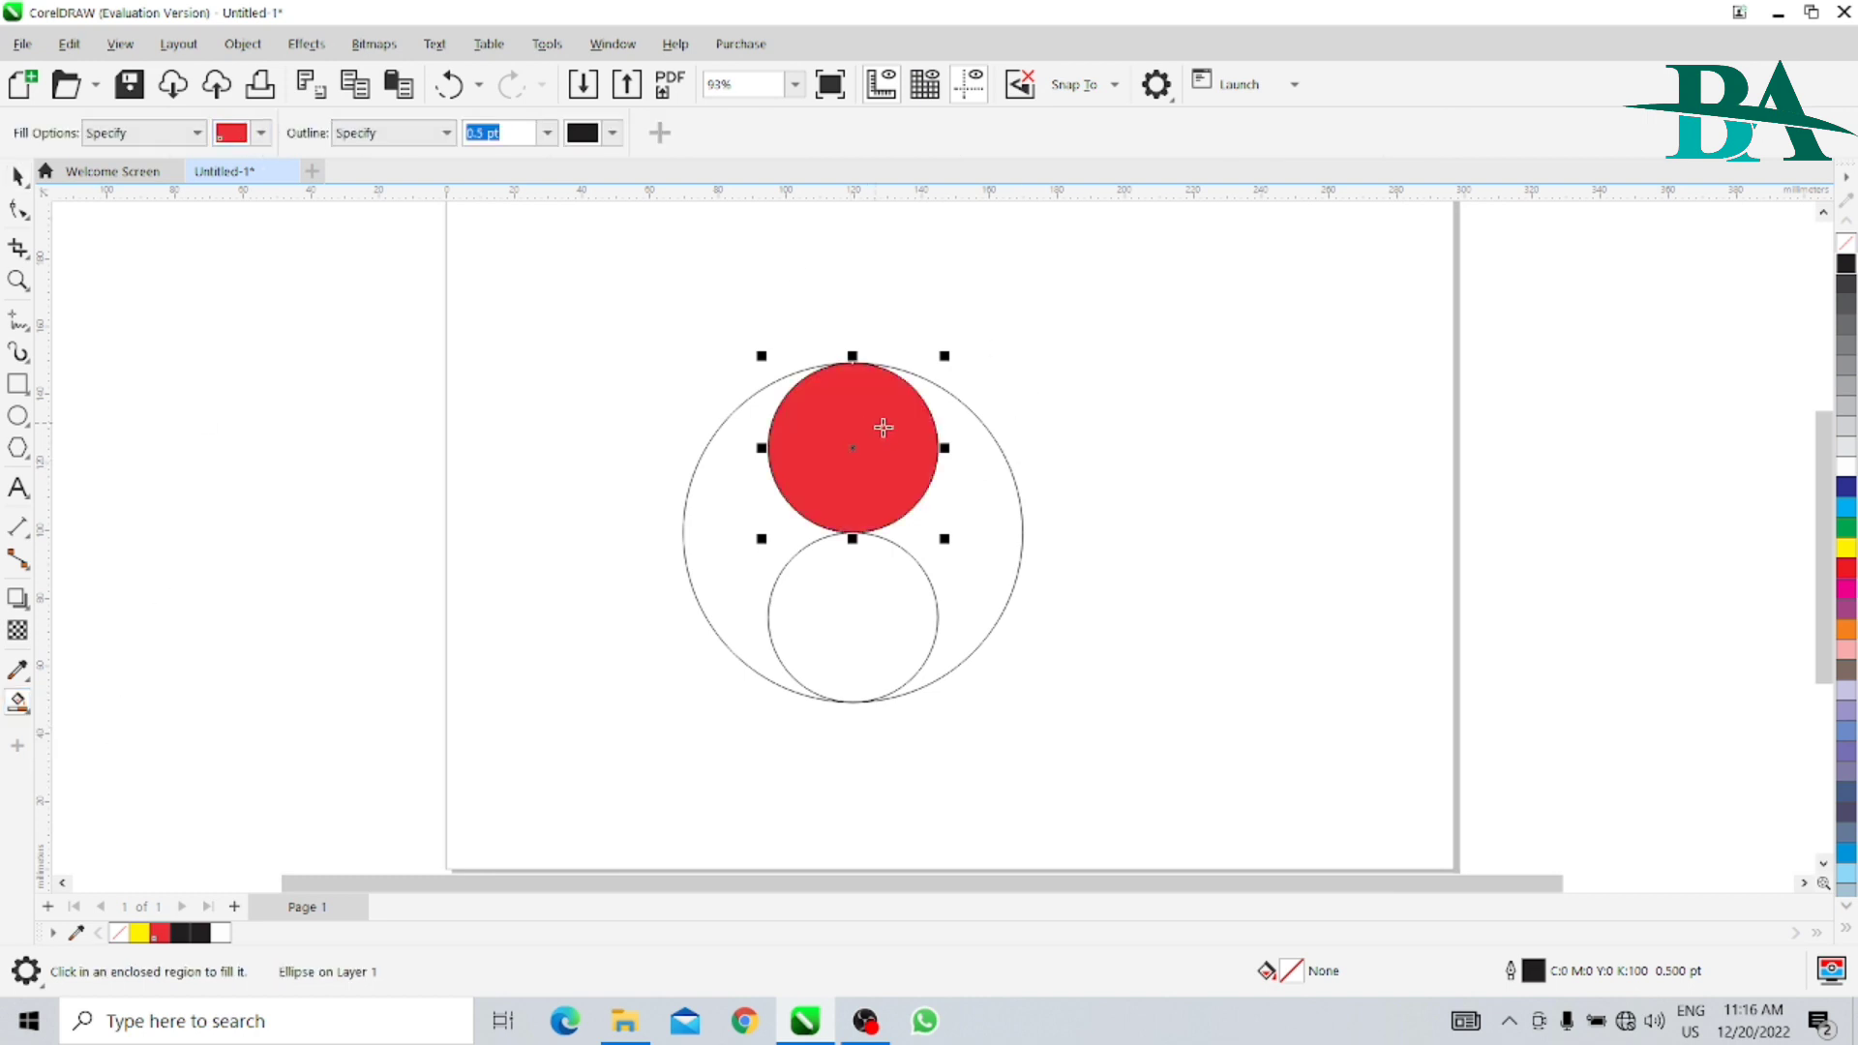
left_click(988, 543)
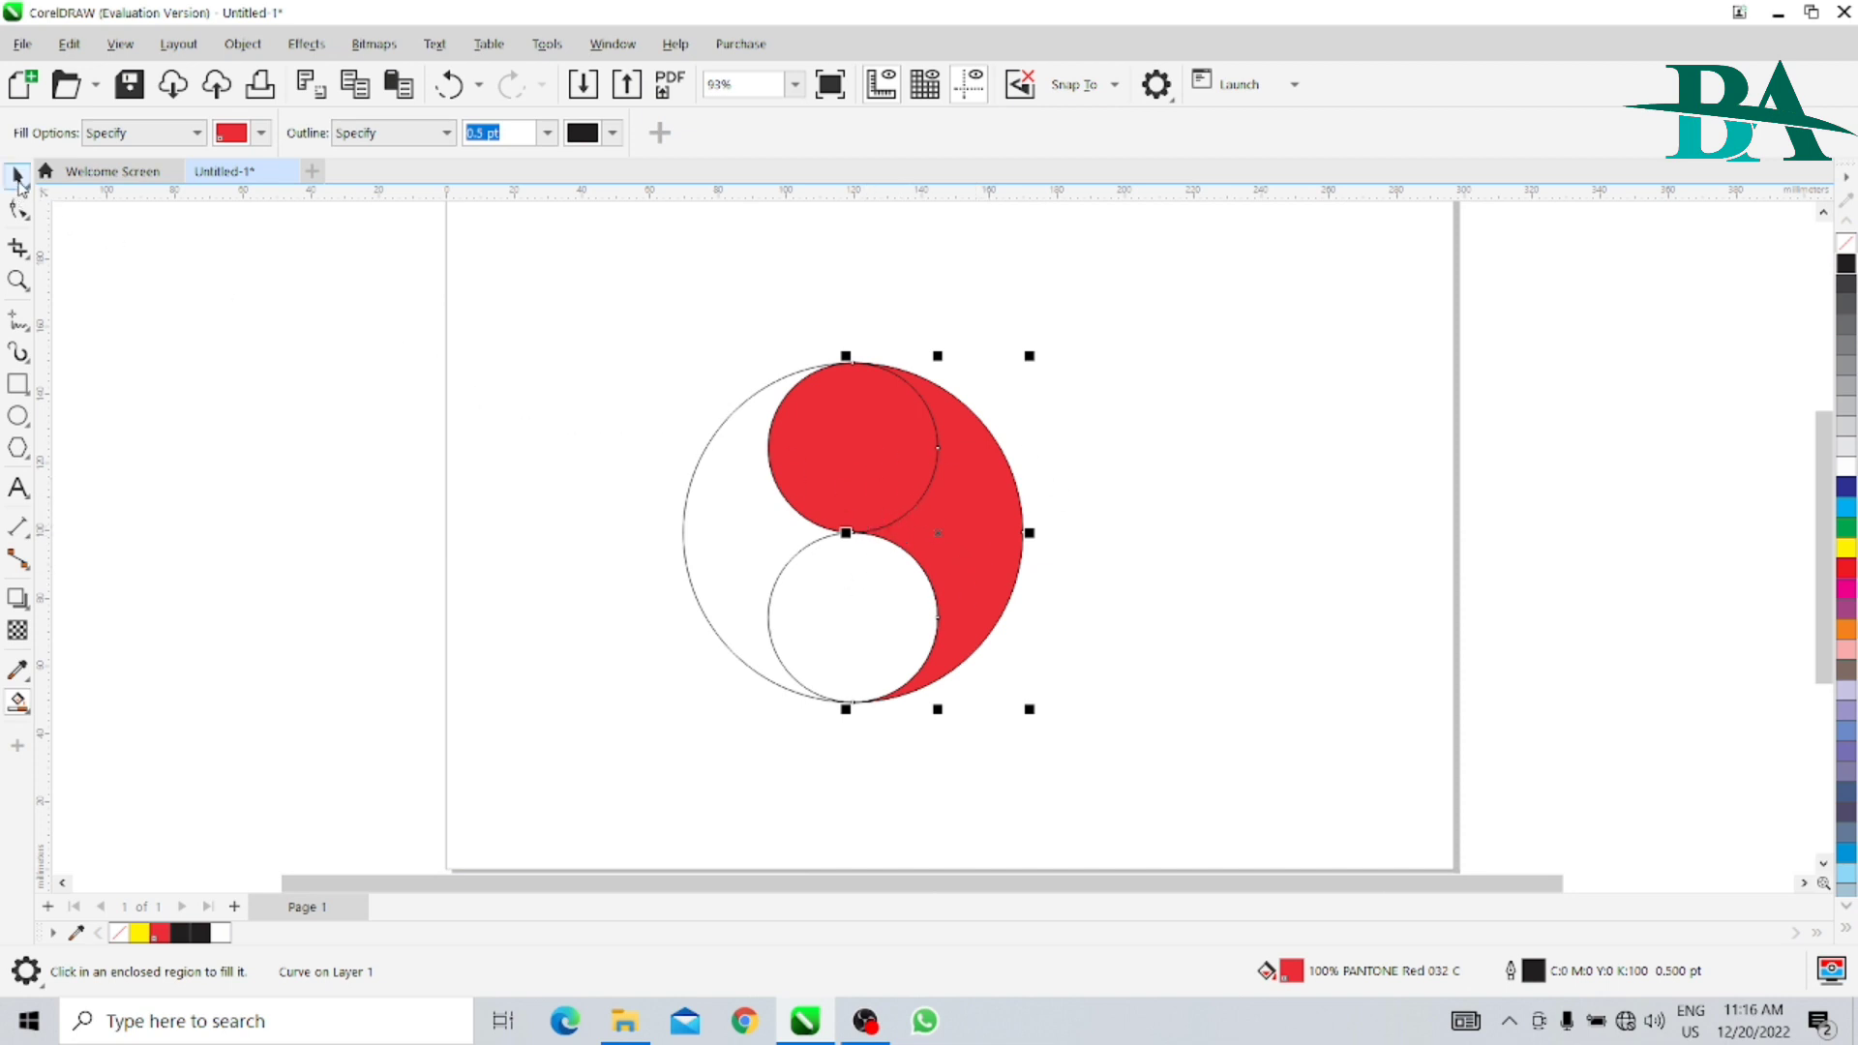
left_click(17, 175)
left_click(488, 459)
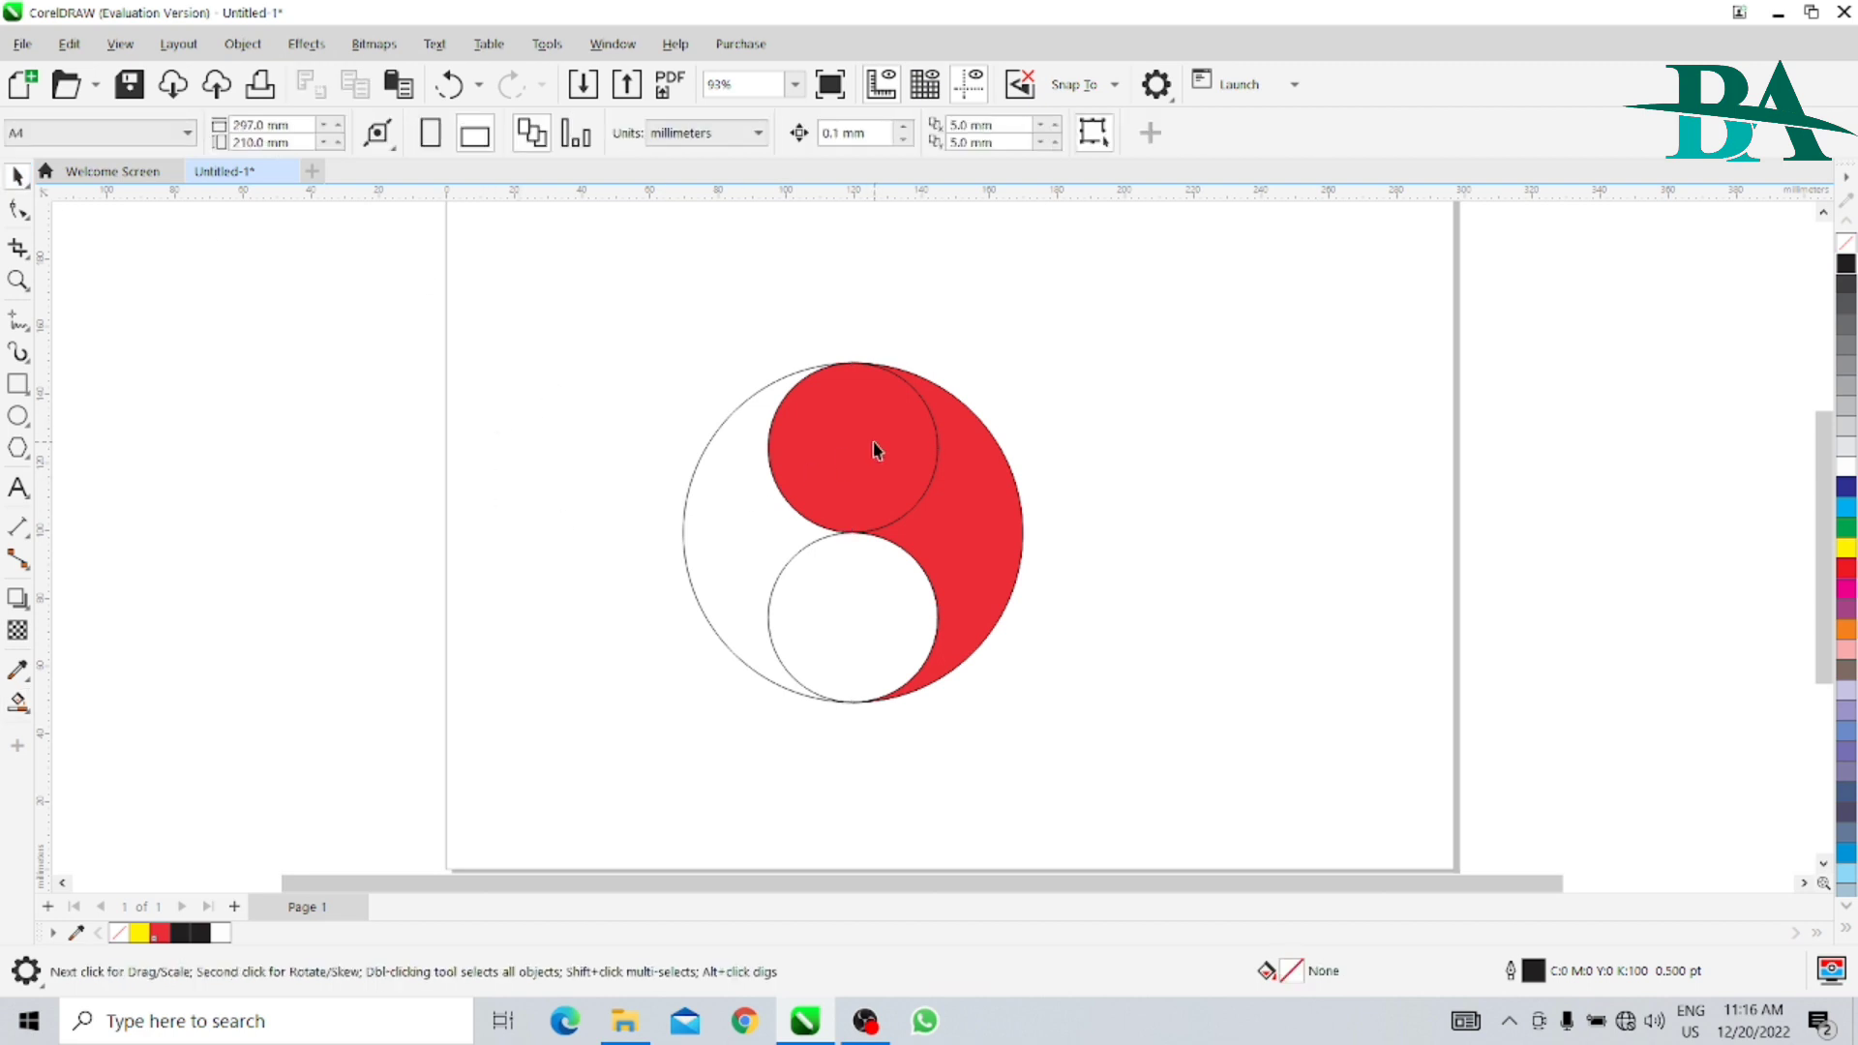
- Move the red circle and the red side piece off the outlines, and undo both moves
key("ctrl+z")
left_click_drag(874, 447, 812, 318)
left_click_drag(980, 504, 1133, 504)
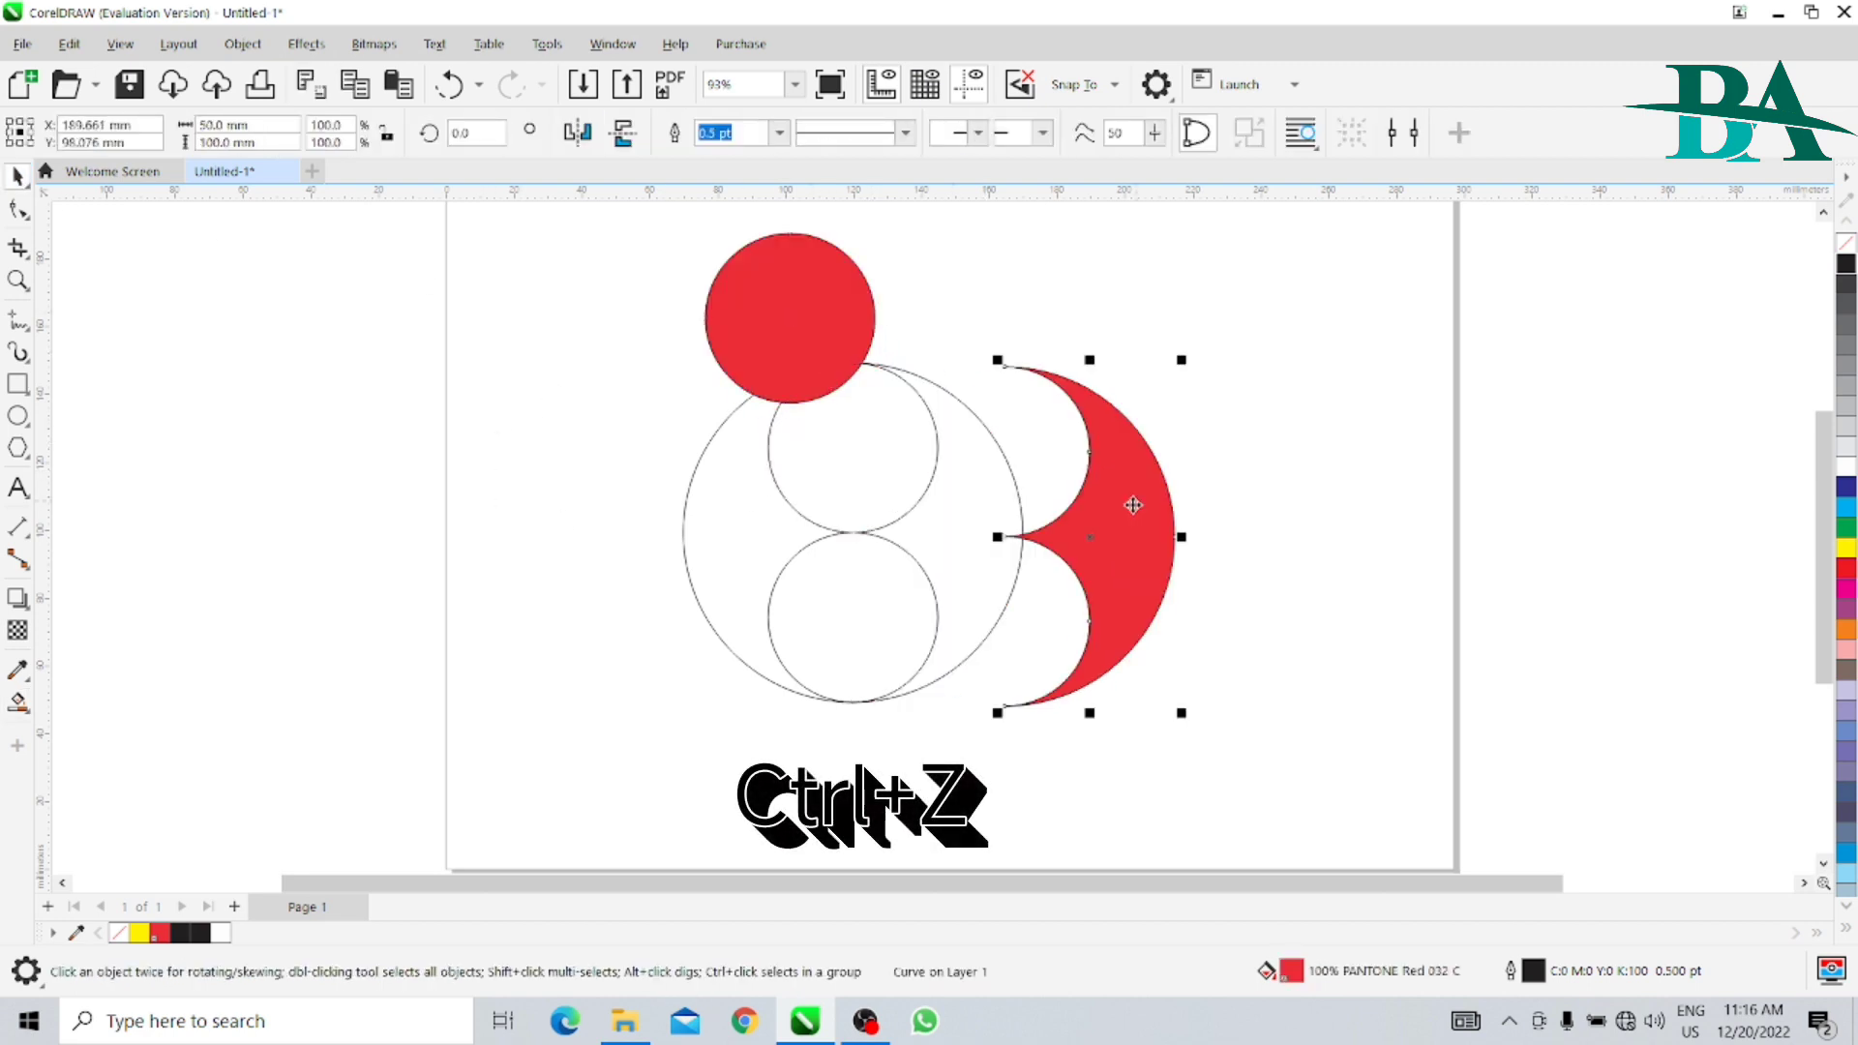
key("ctrl+z")
key("ctrl+z")
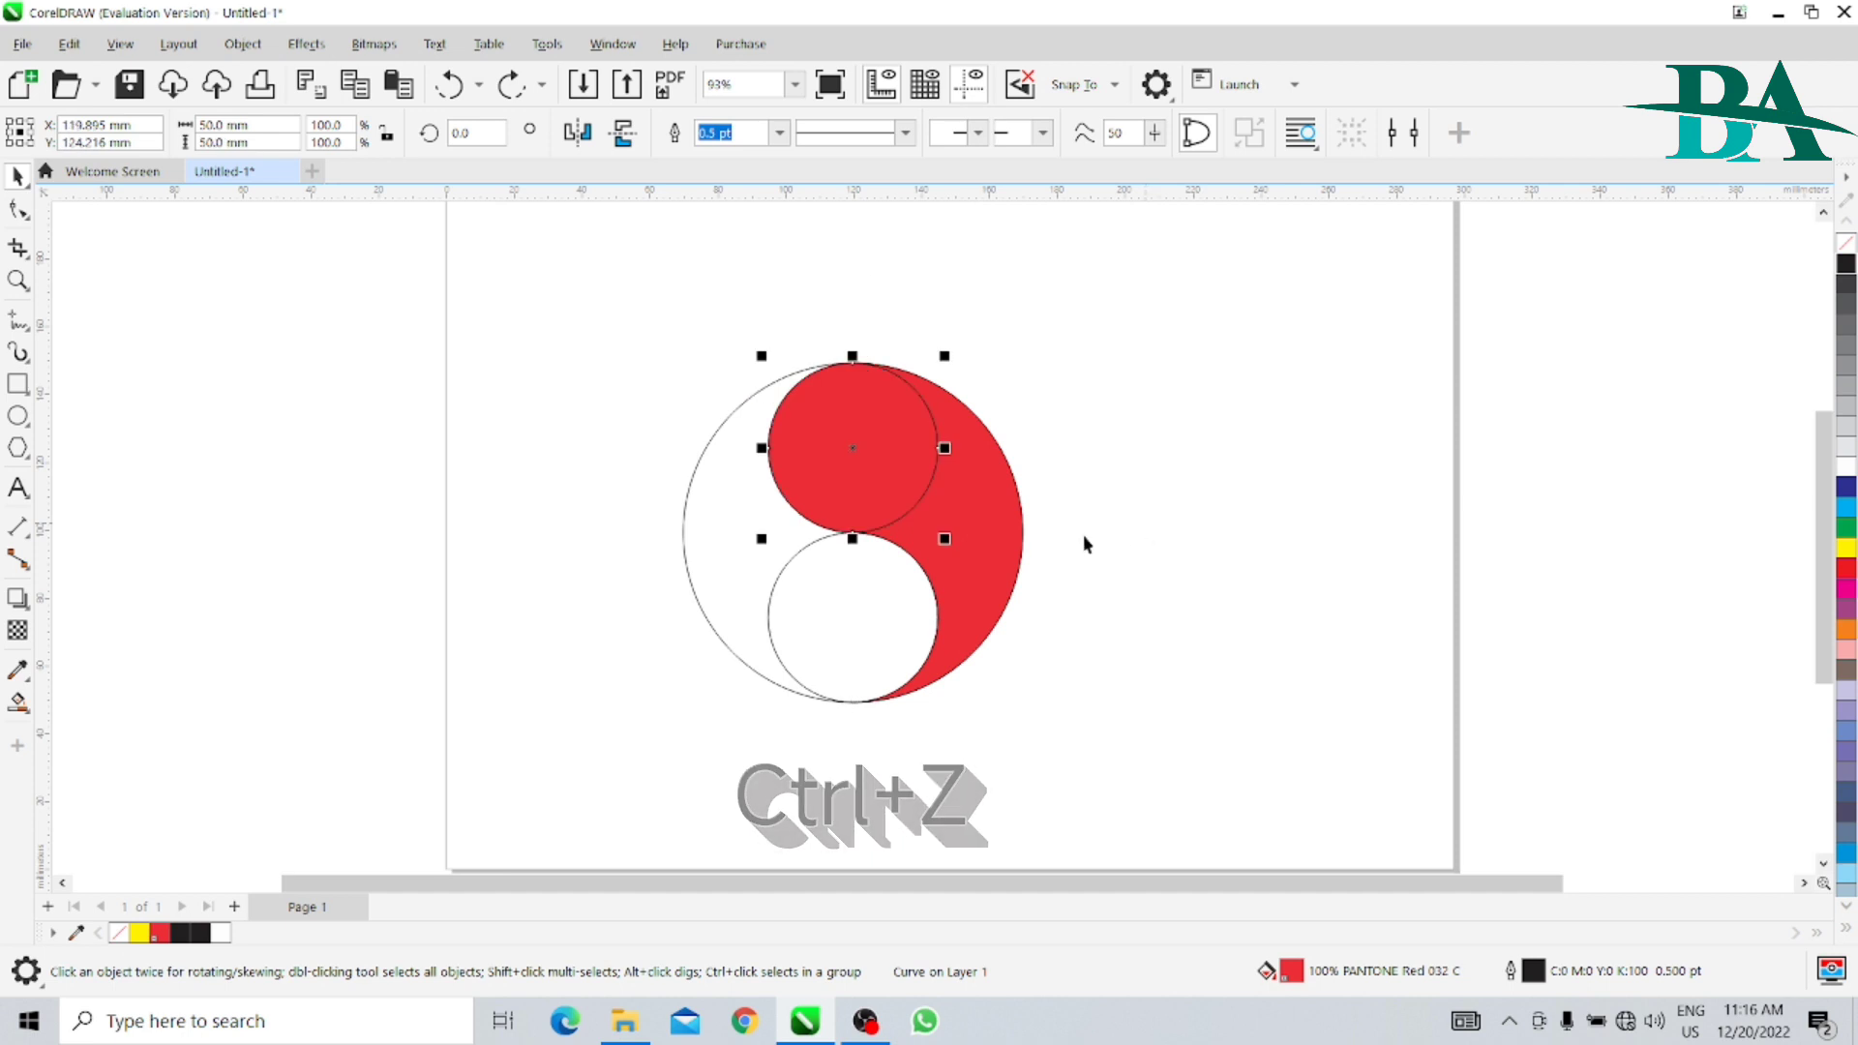
- Weld the two red pieces into one shape and rotate a copy of it 180 degrees about the large circle's centre
left_click(999, 552, "shift")
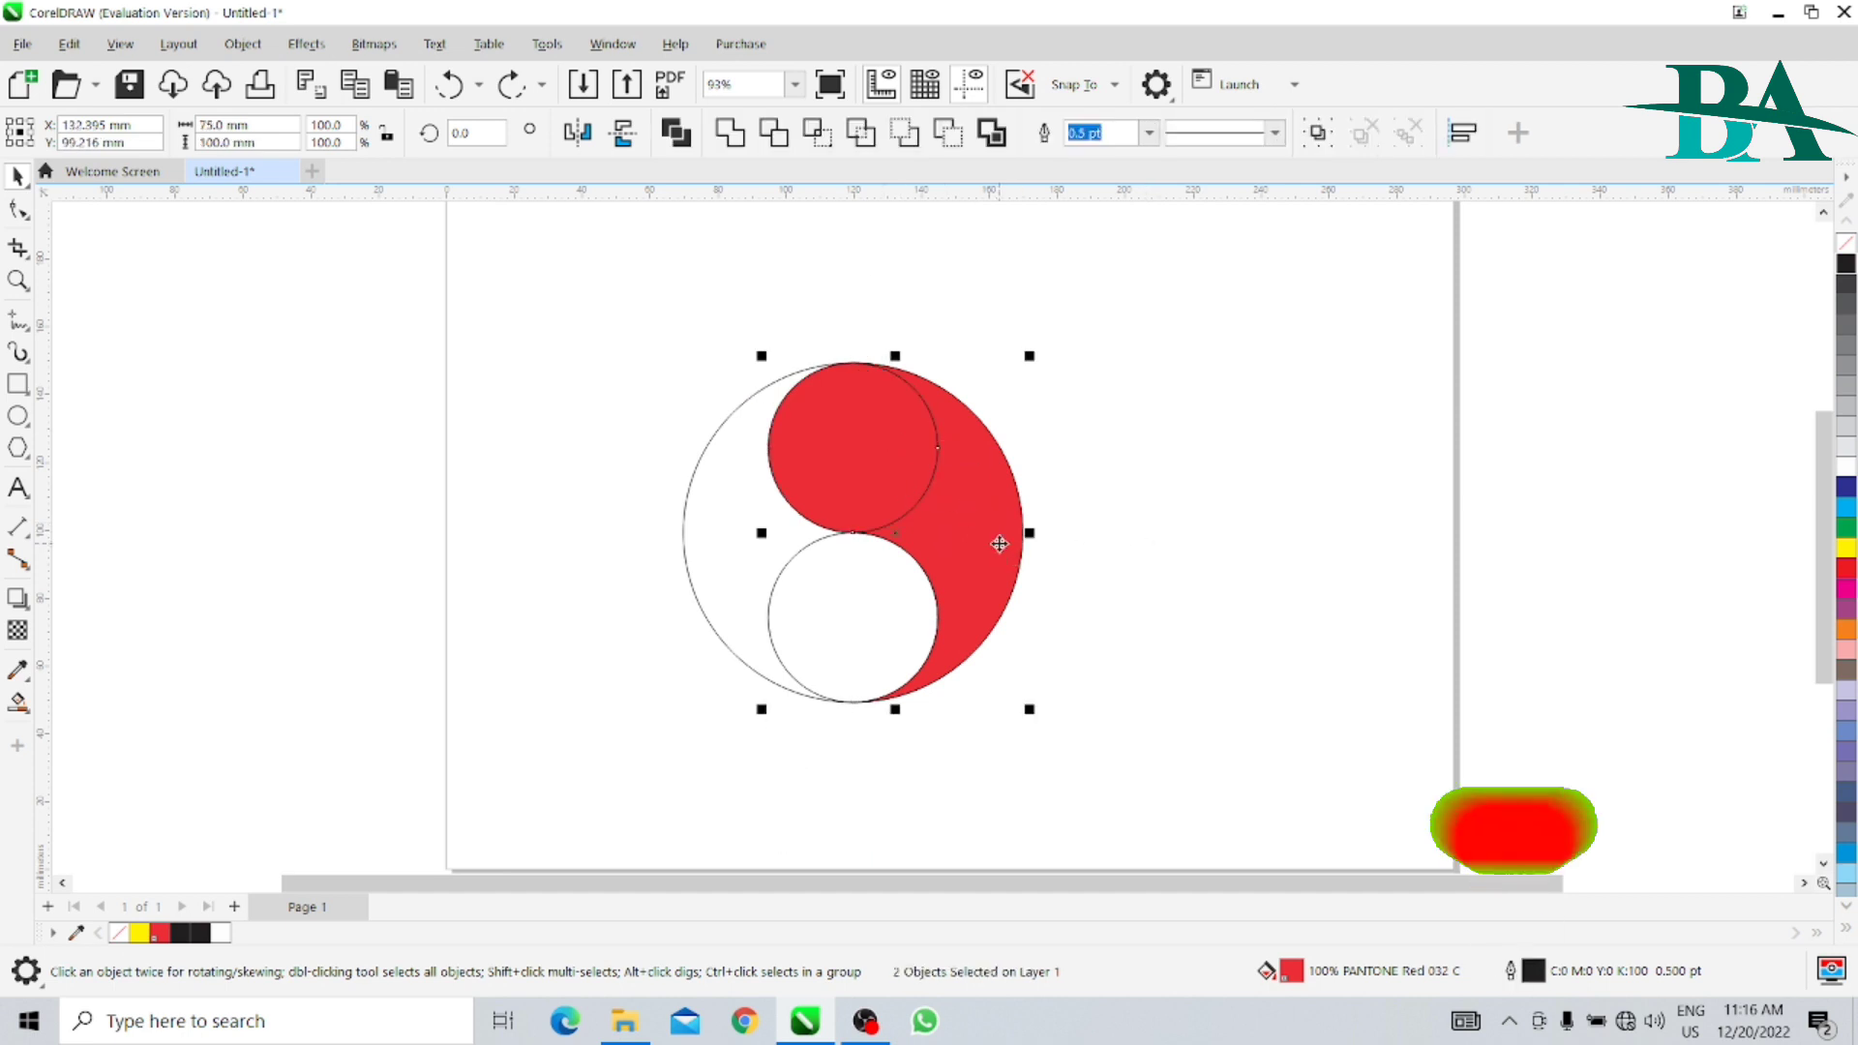
left_click(732, 134)
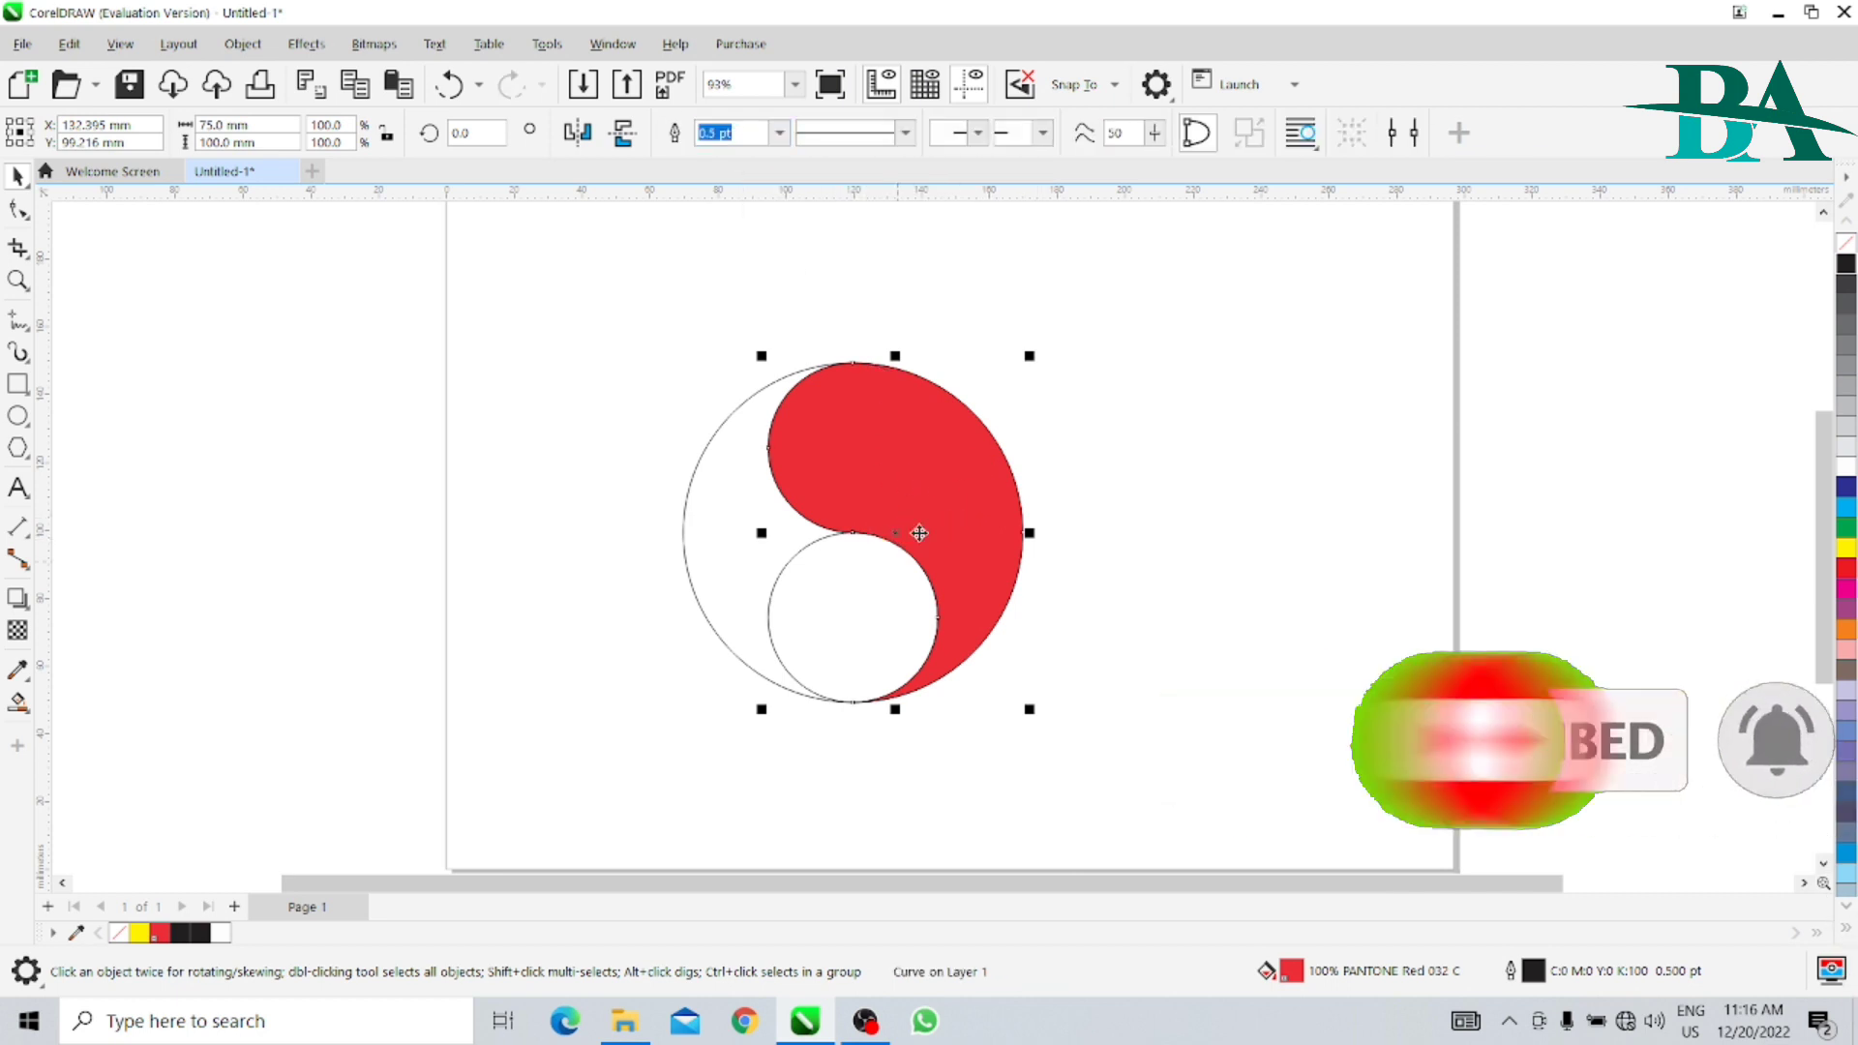
left_click(945, 505)
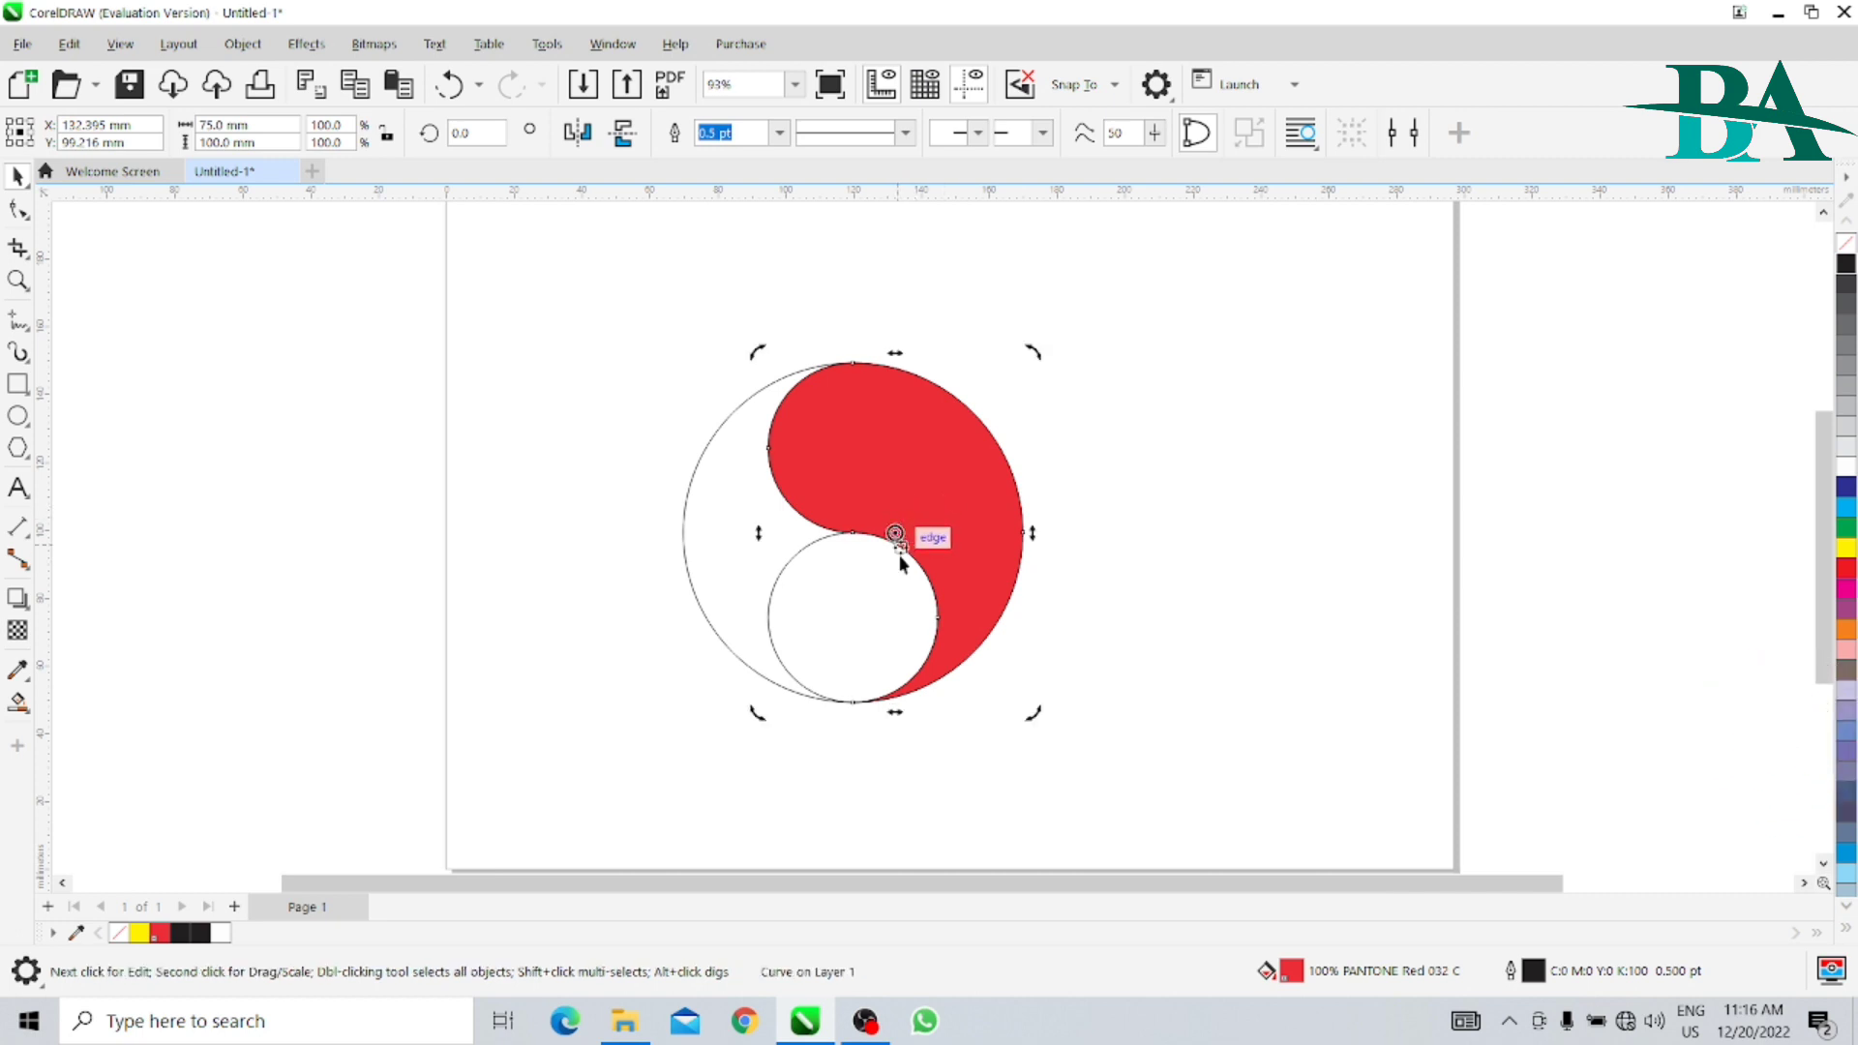
left_click_drag(895, 534, 852, 531)
left_click_drag(1035, 715, 732, 446)
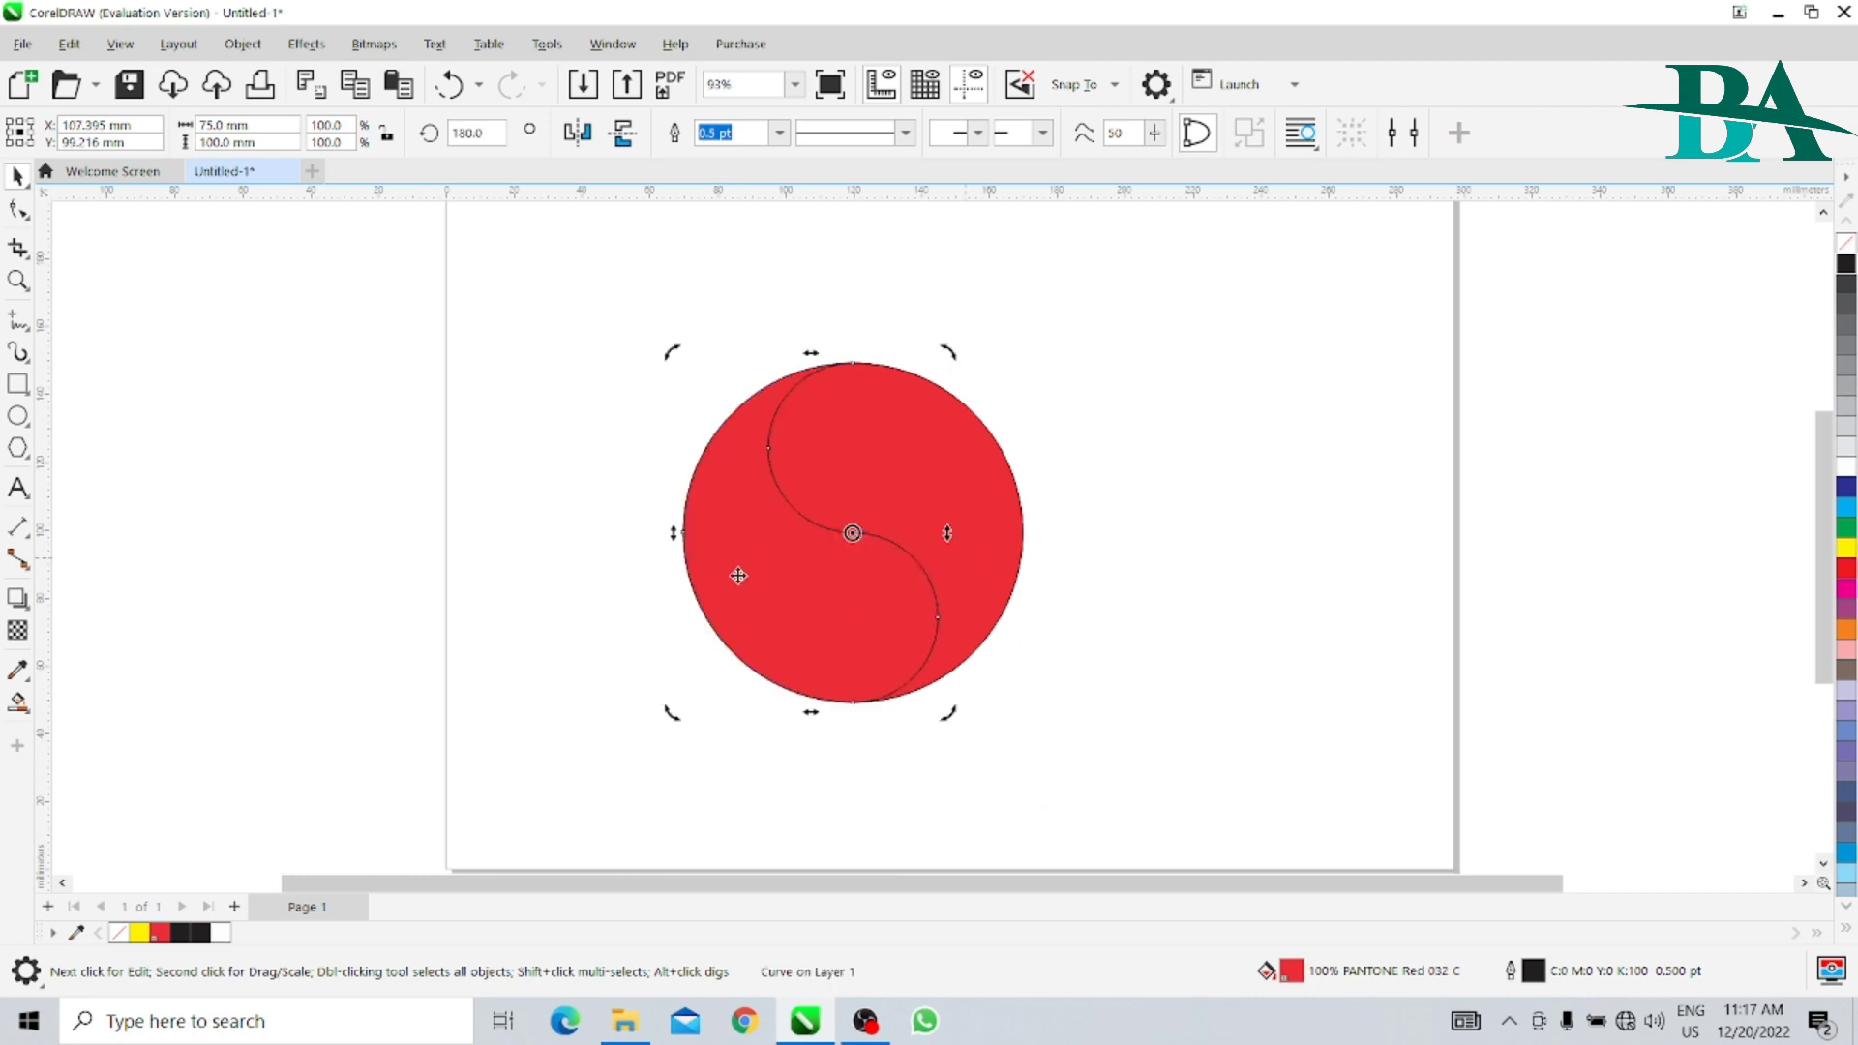
left_click(253, 419)
- Move the two red halves apart to either side of the circle outlines, and undo both moves
left_click_drag(580, 300, 1137, 791)
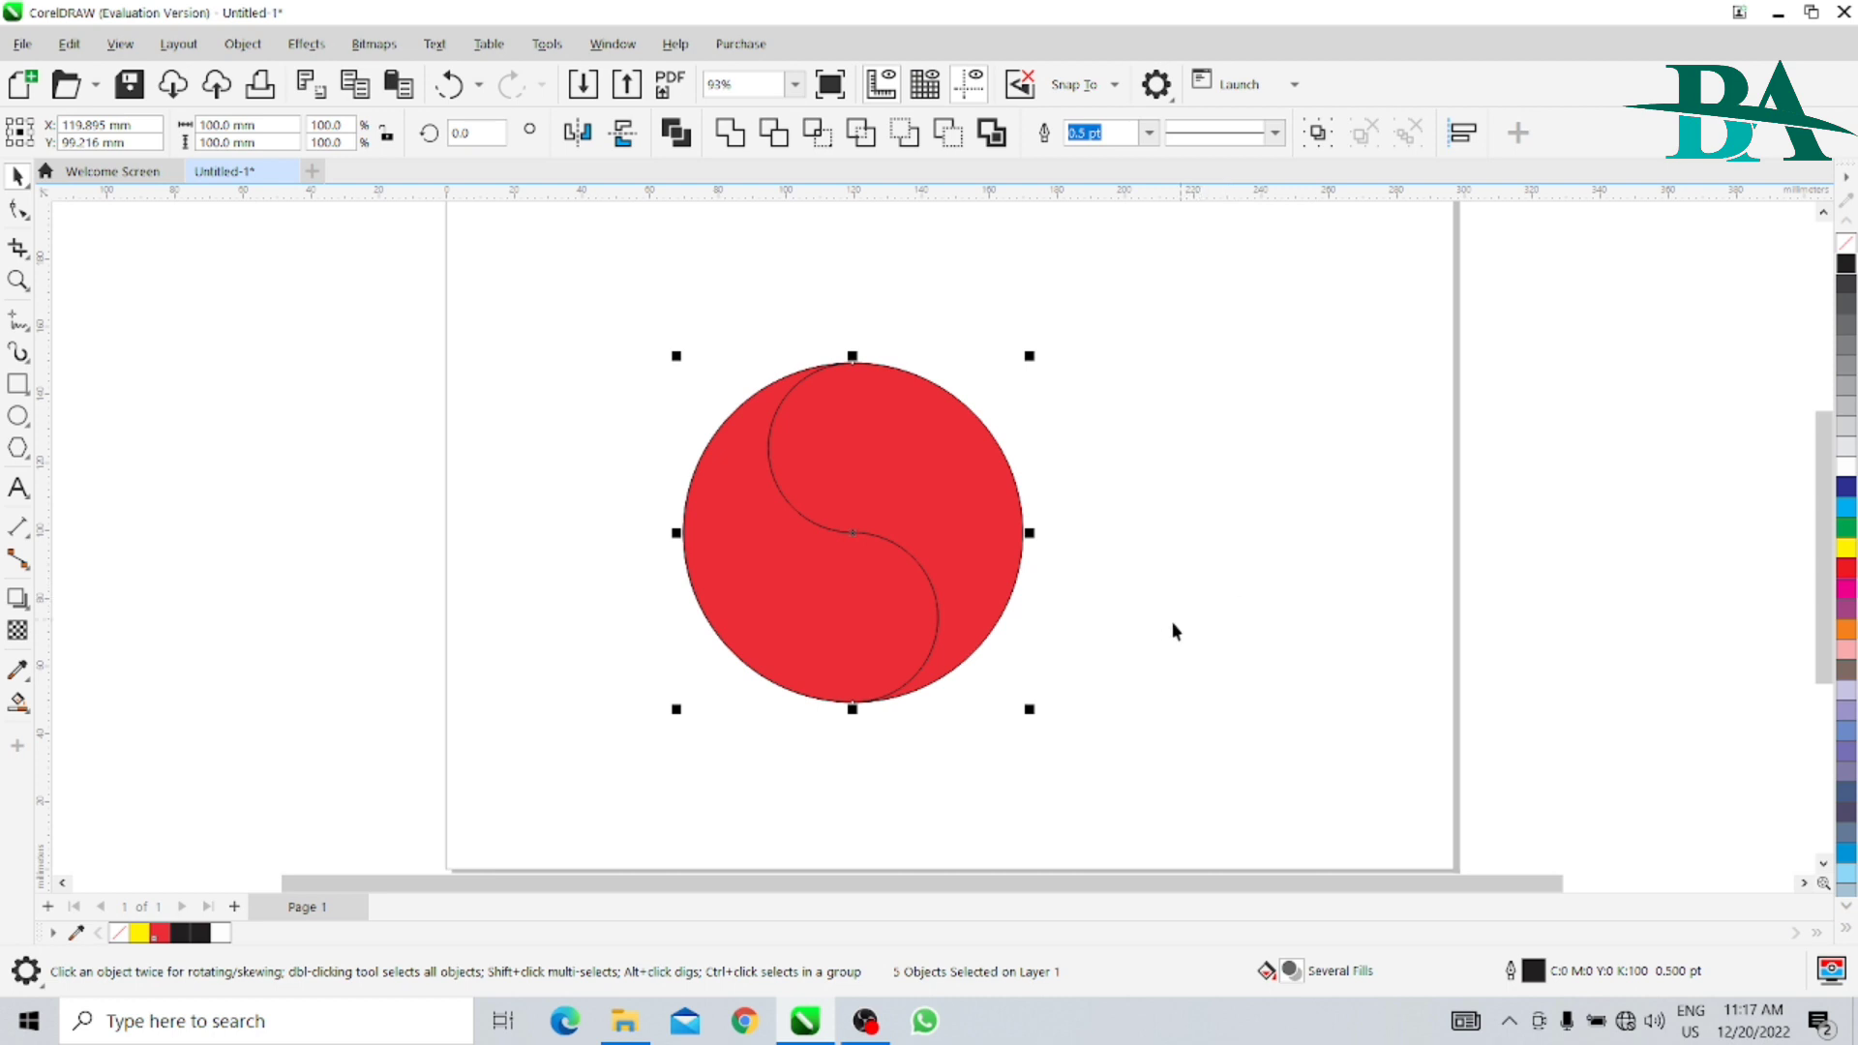
left_click(559, 484)
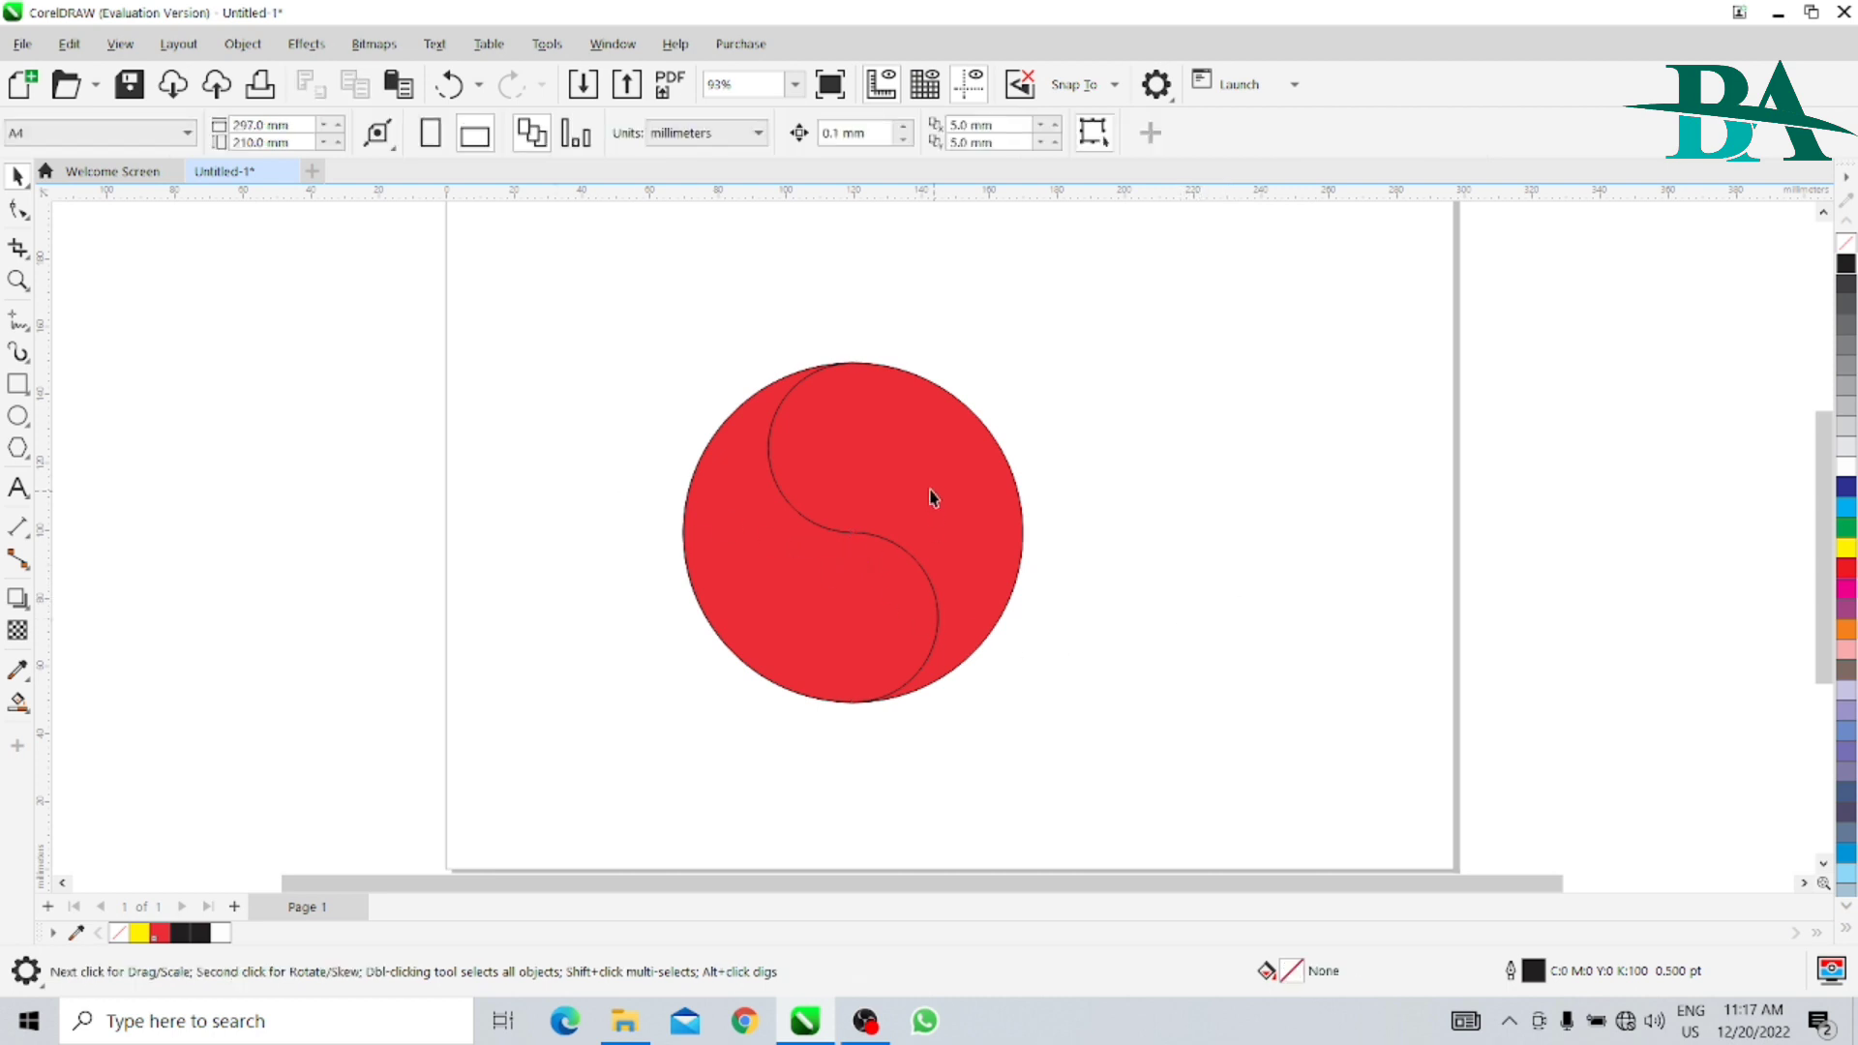
left_click(788, 606)
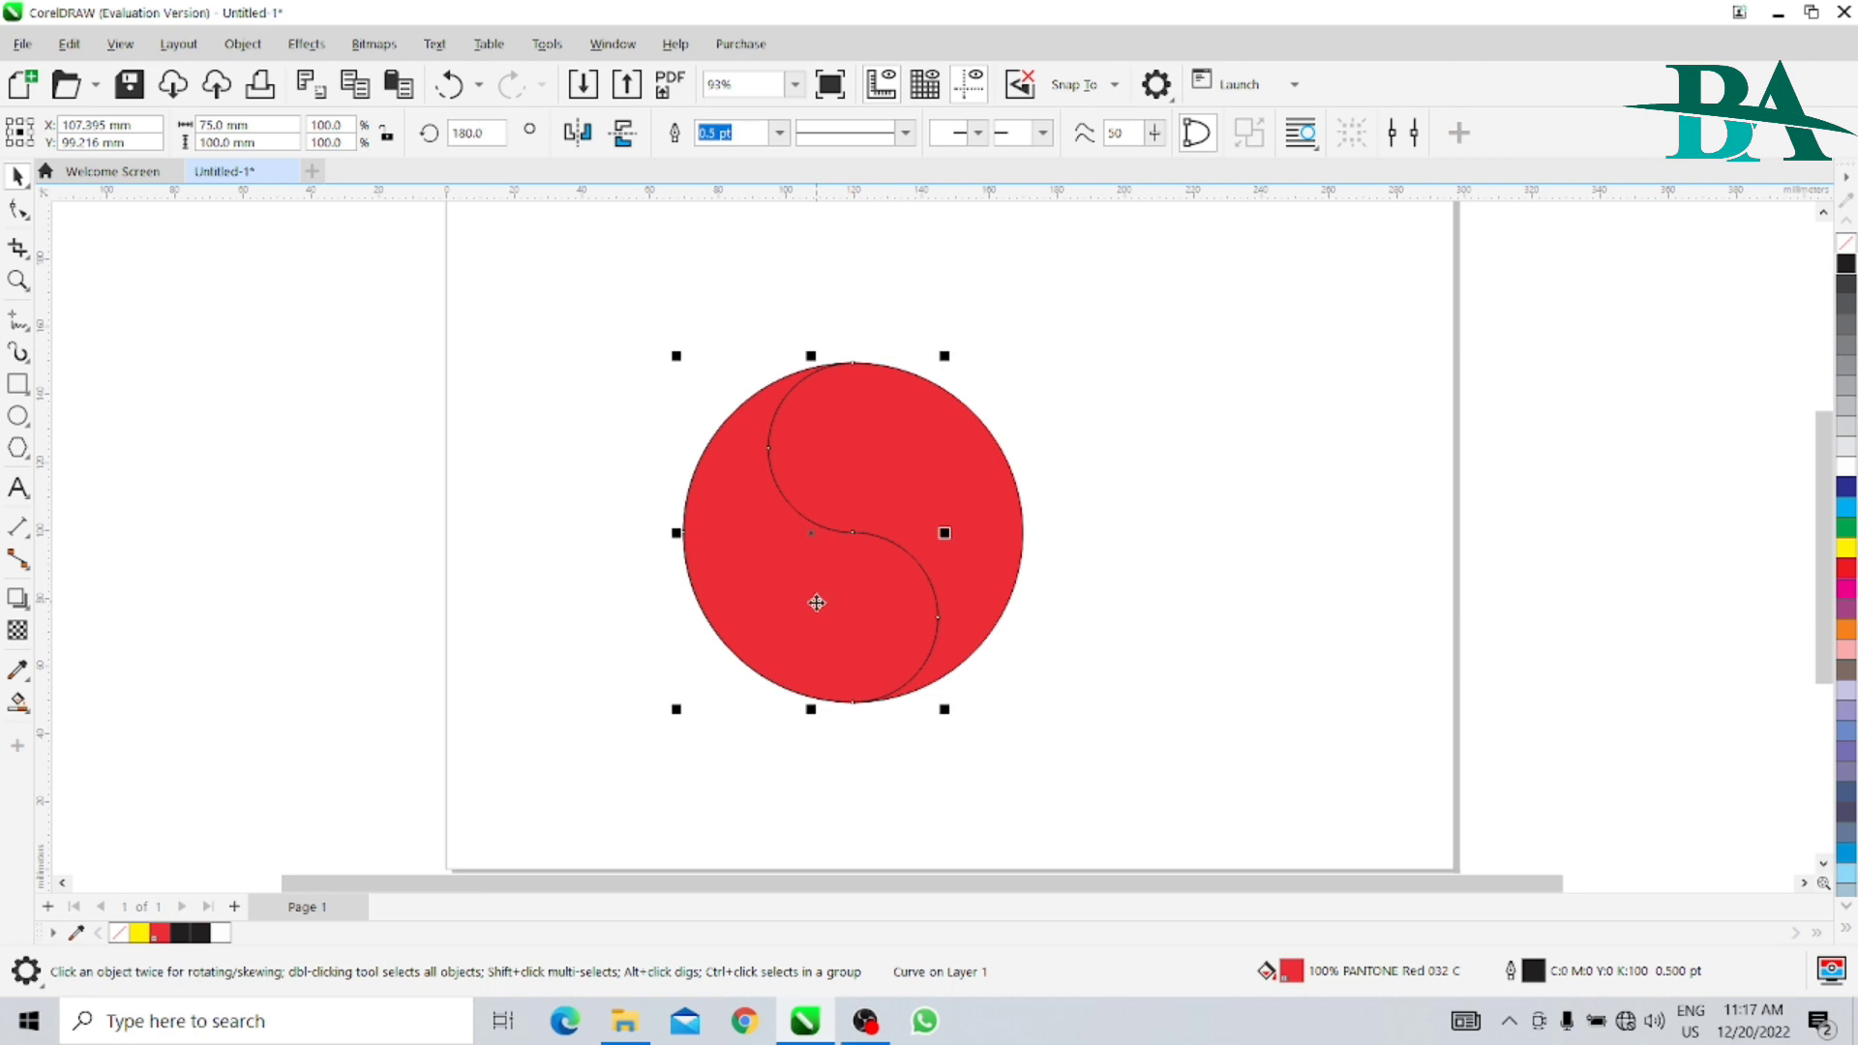
left_click_drag(817, 603, 541, 624)
left_click_drag(942, 510, 1221, 497)
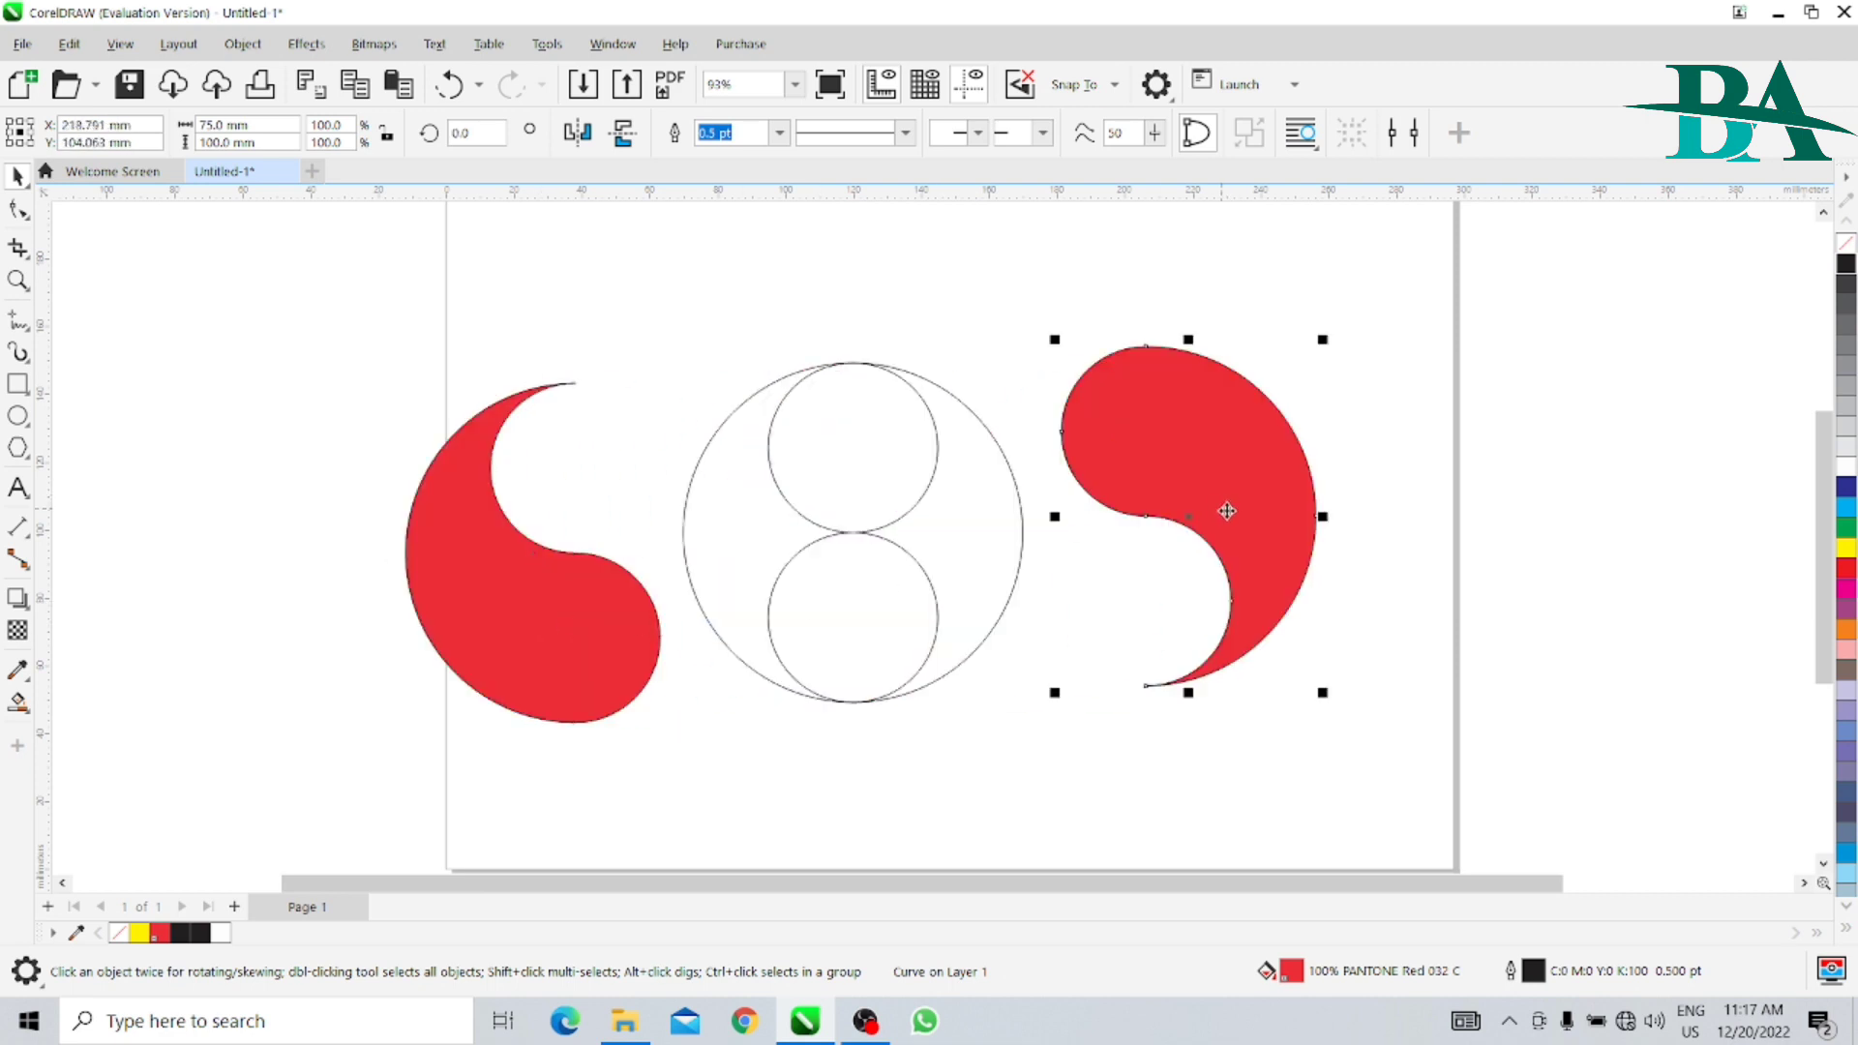
key("ctrl+z")
key("ctrl+z")
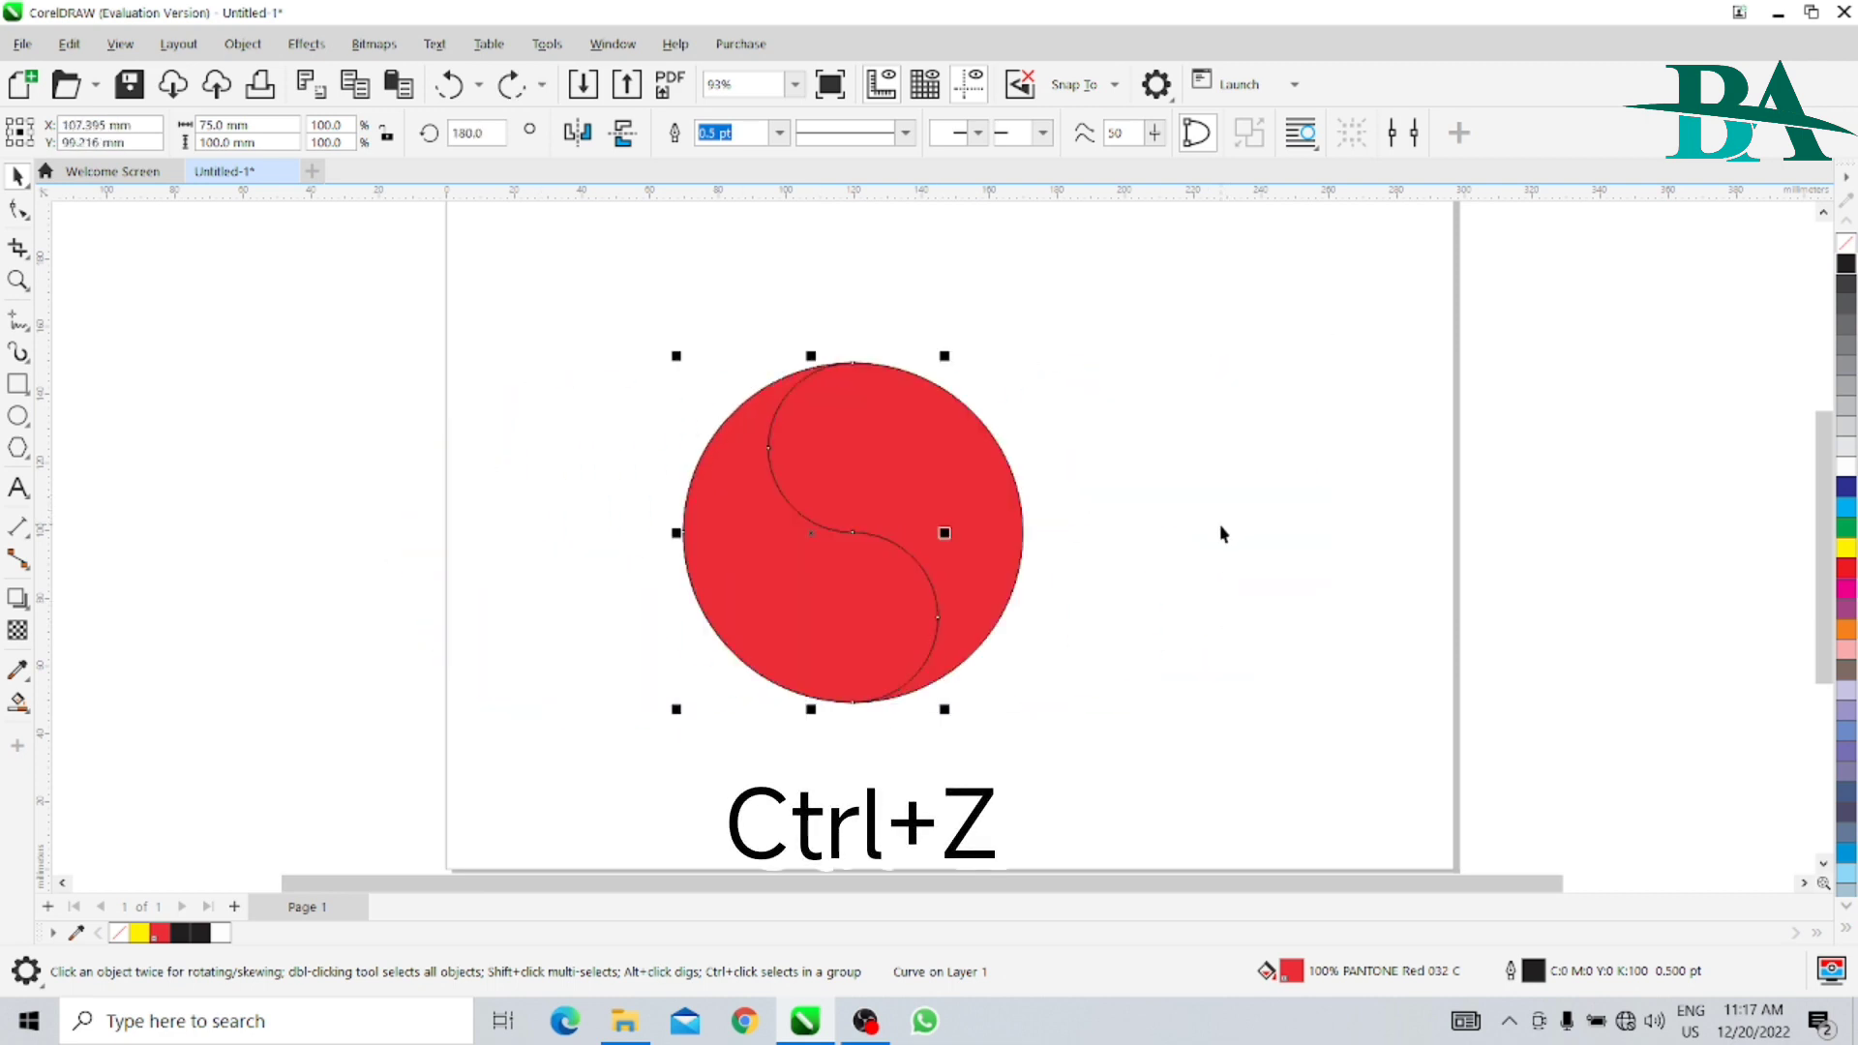
left_click(1112, 551)
- Send both red halves to the back of the layer, behind the circle outlines
left_click(959, 502)
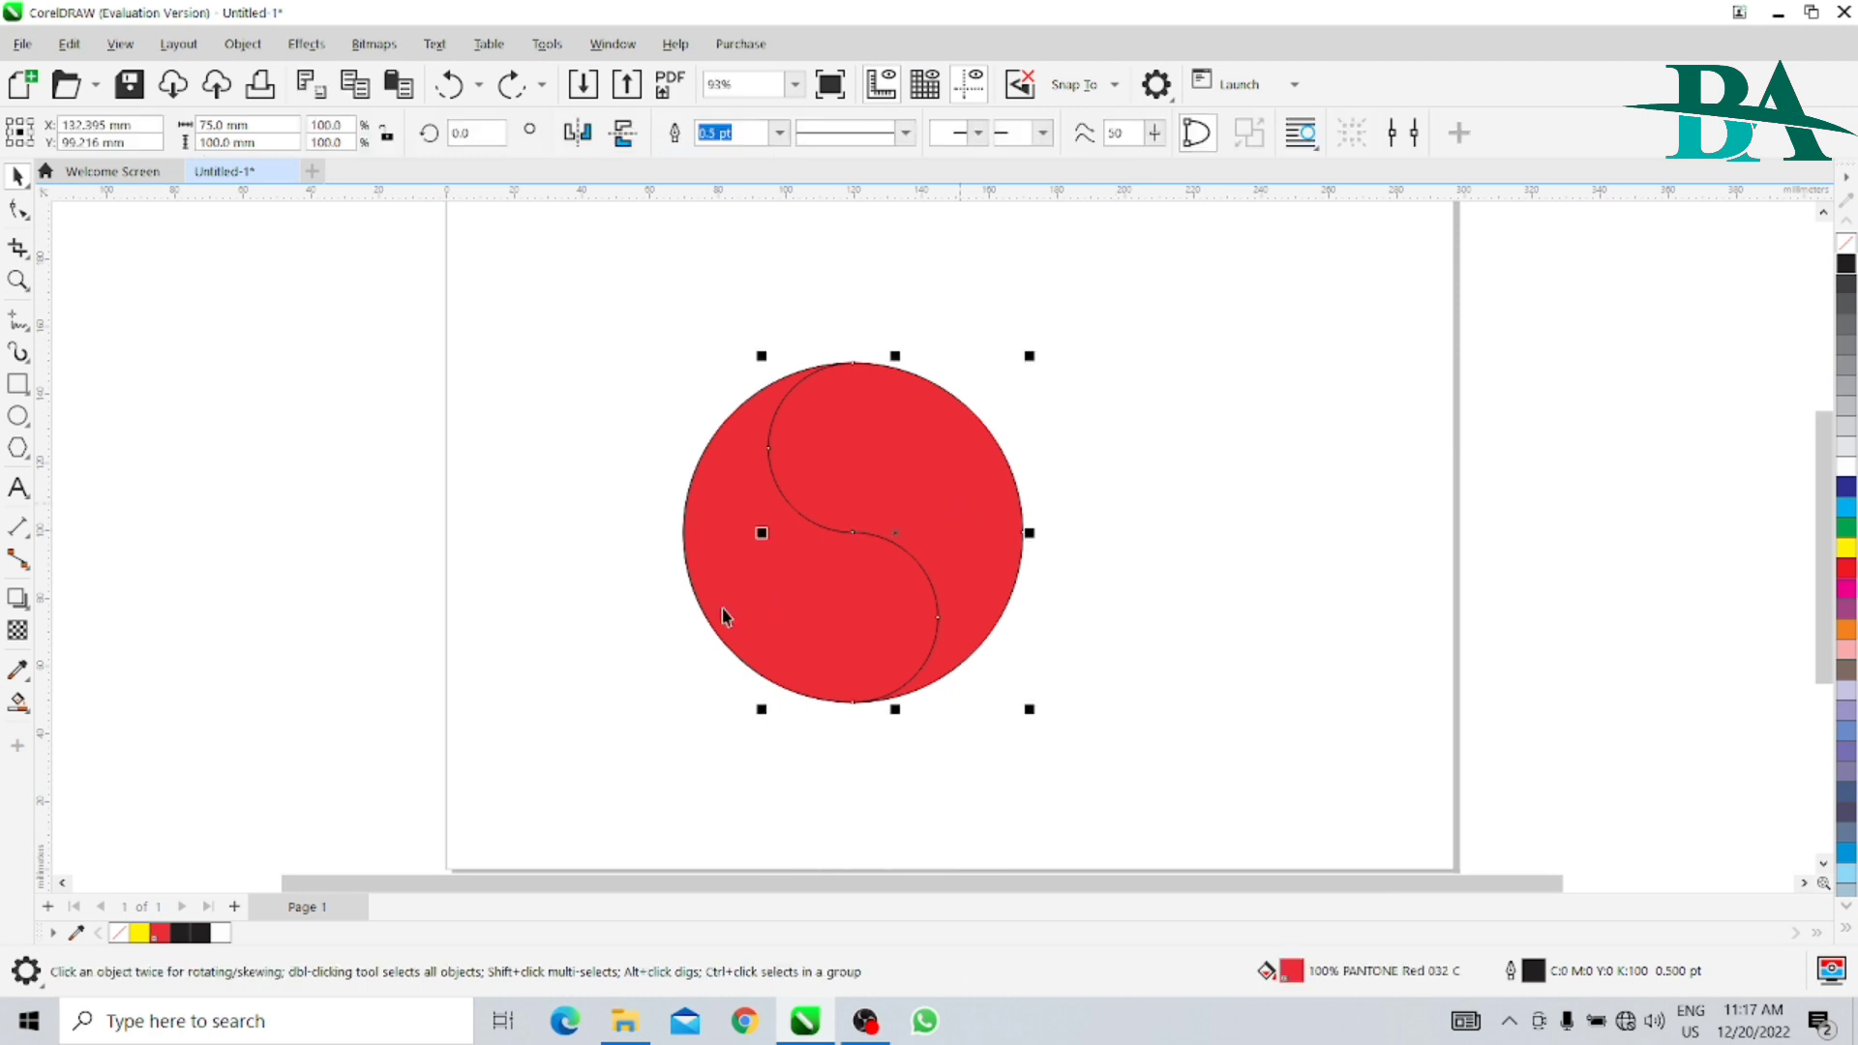
left_click(709, 523, "shift")
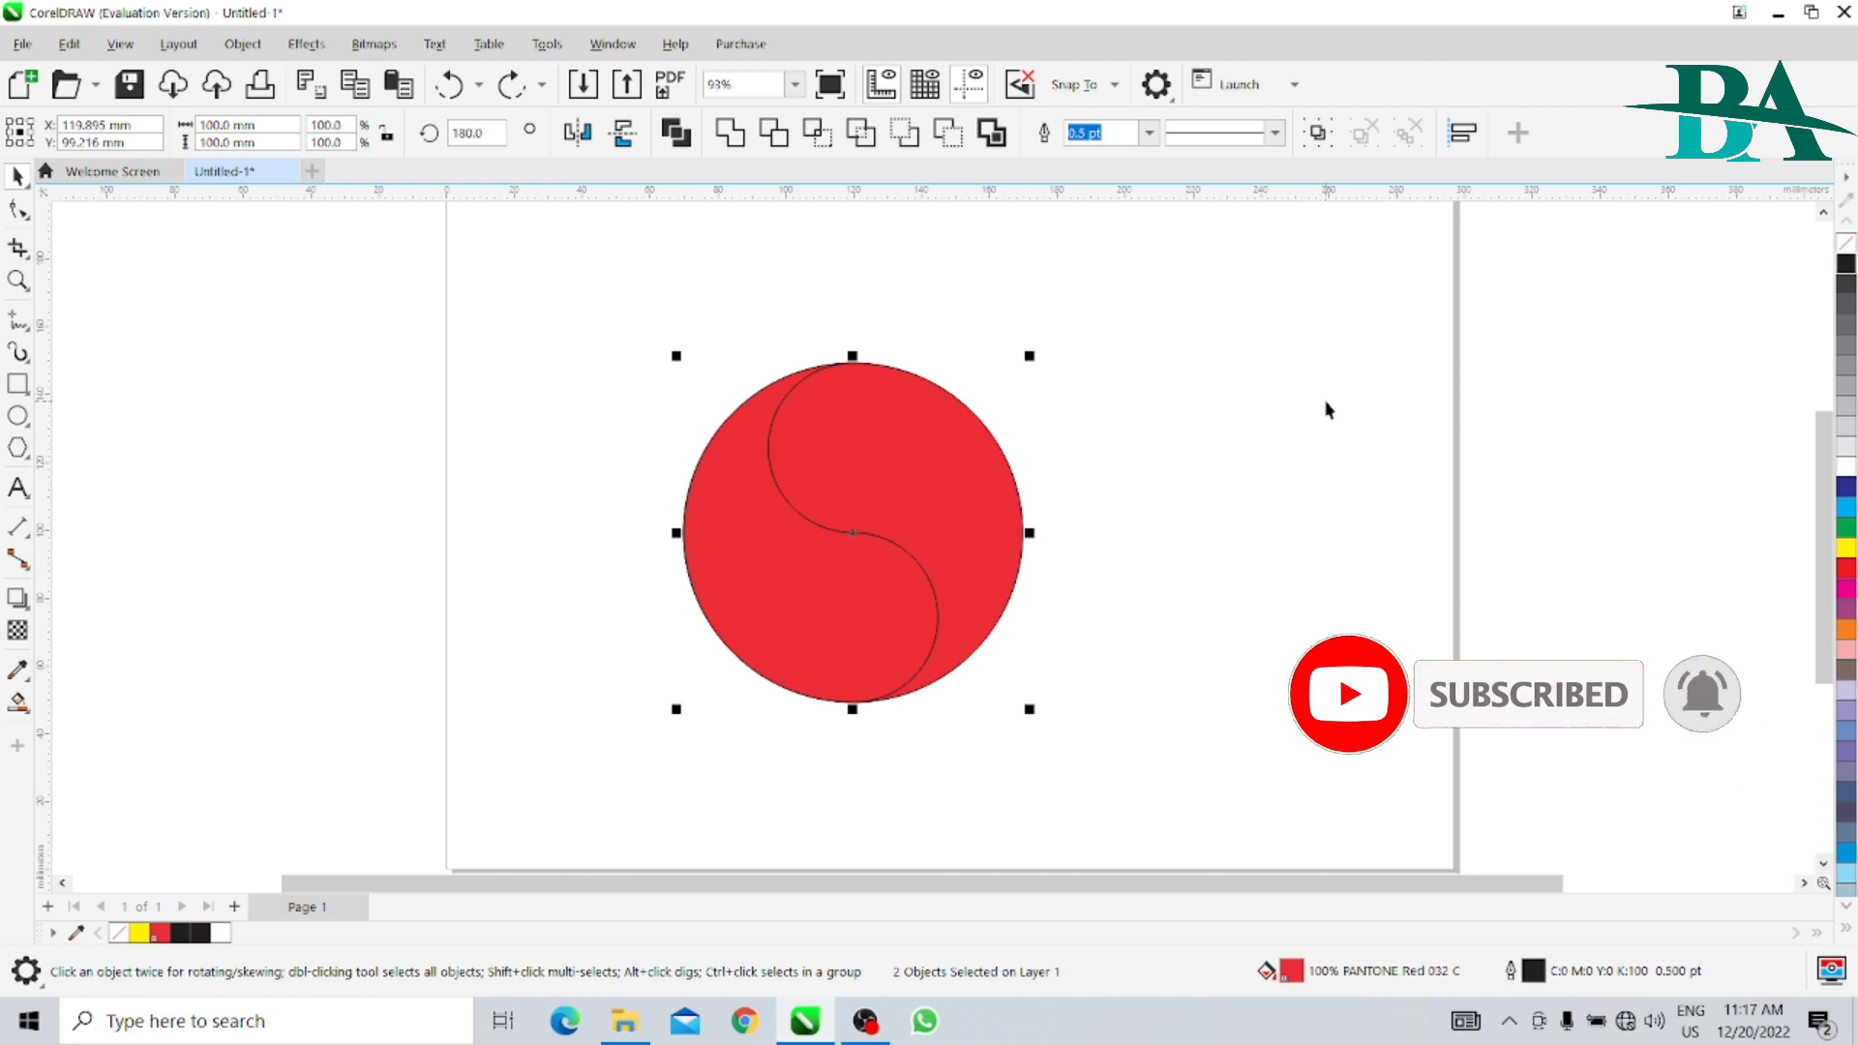
key("shift+Page_Down")
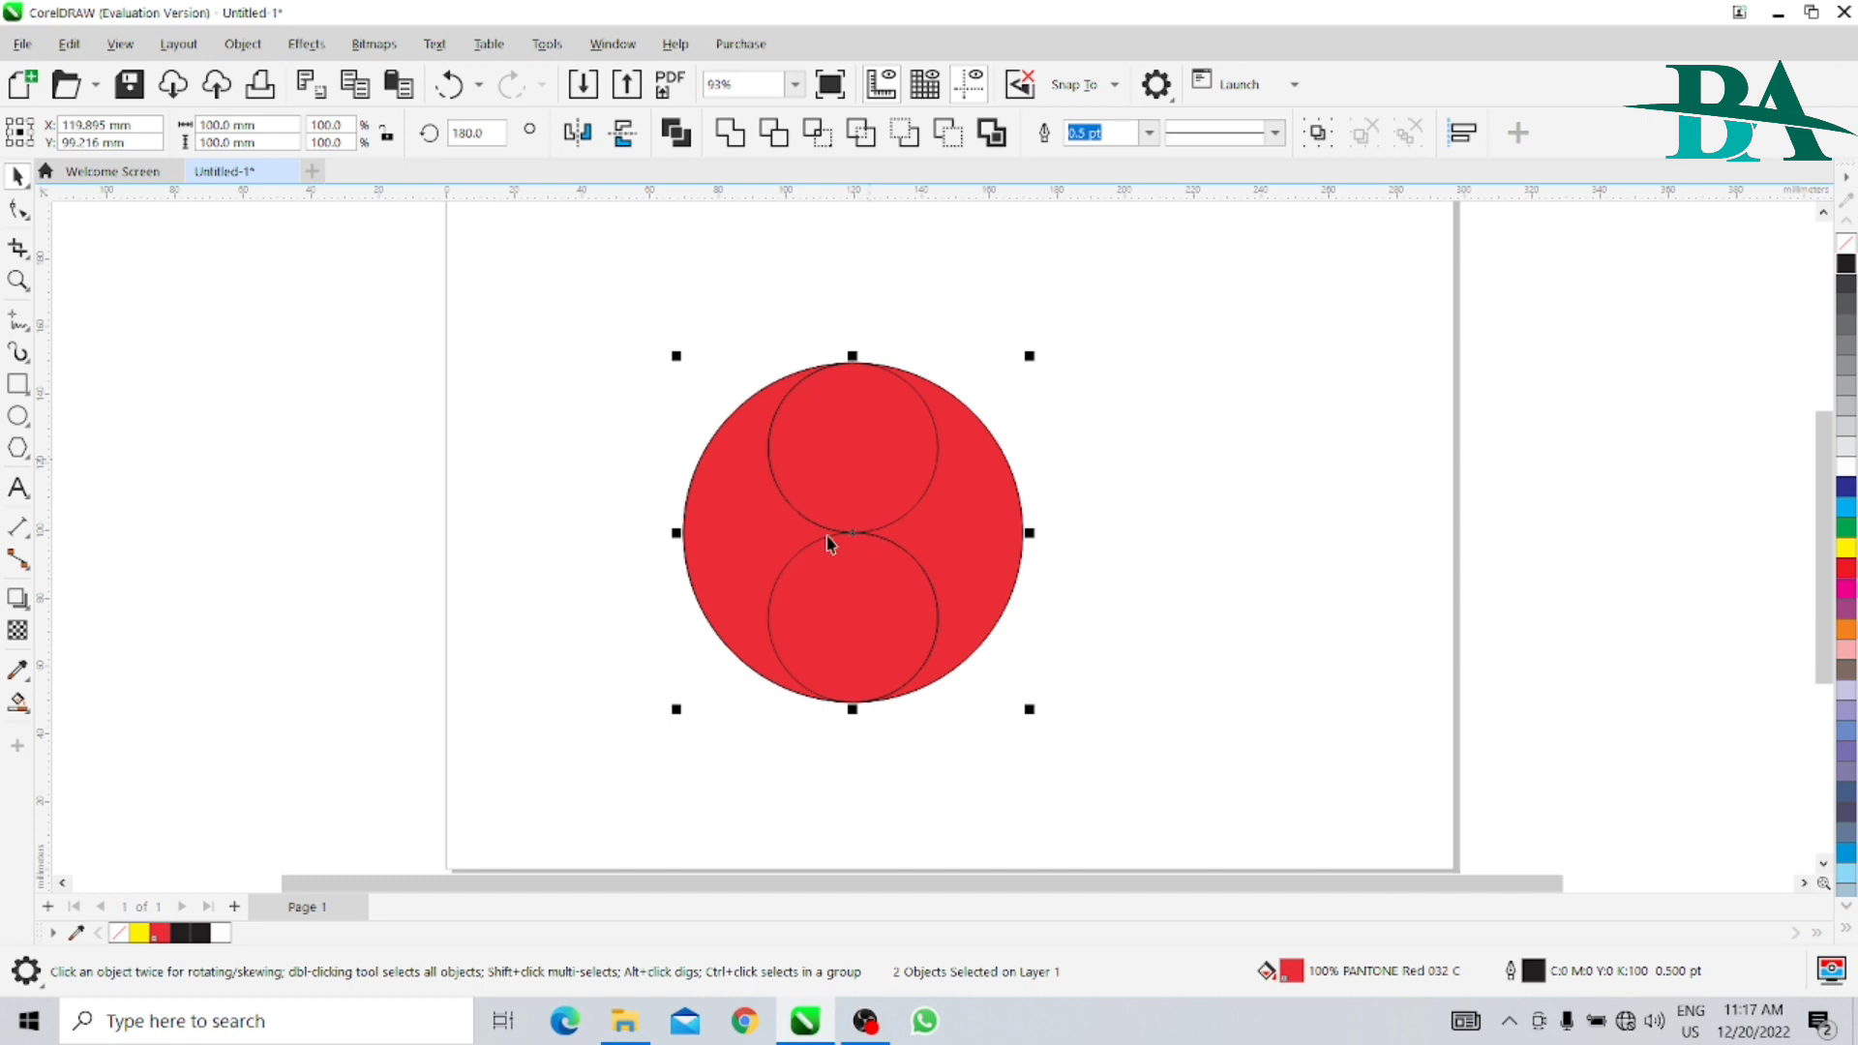
left_click(1302, 520)
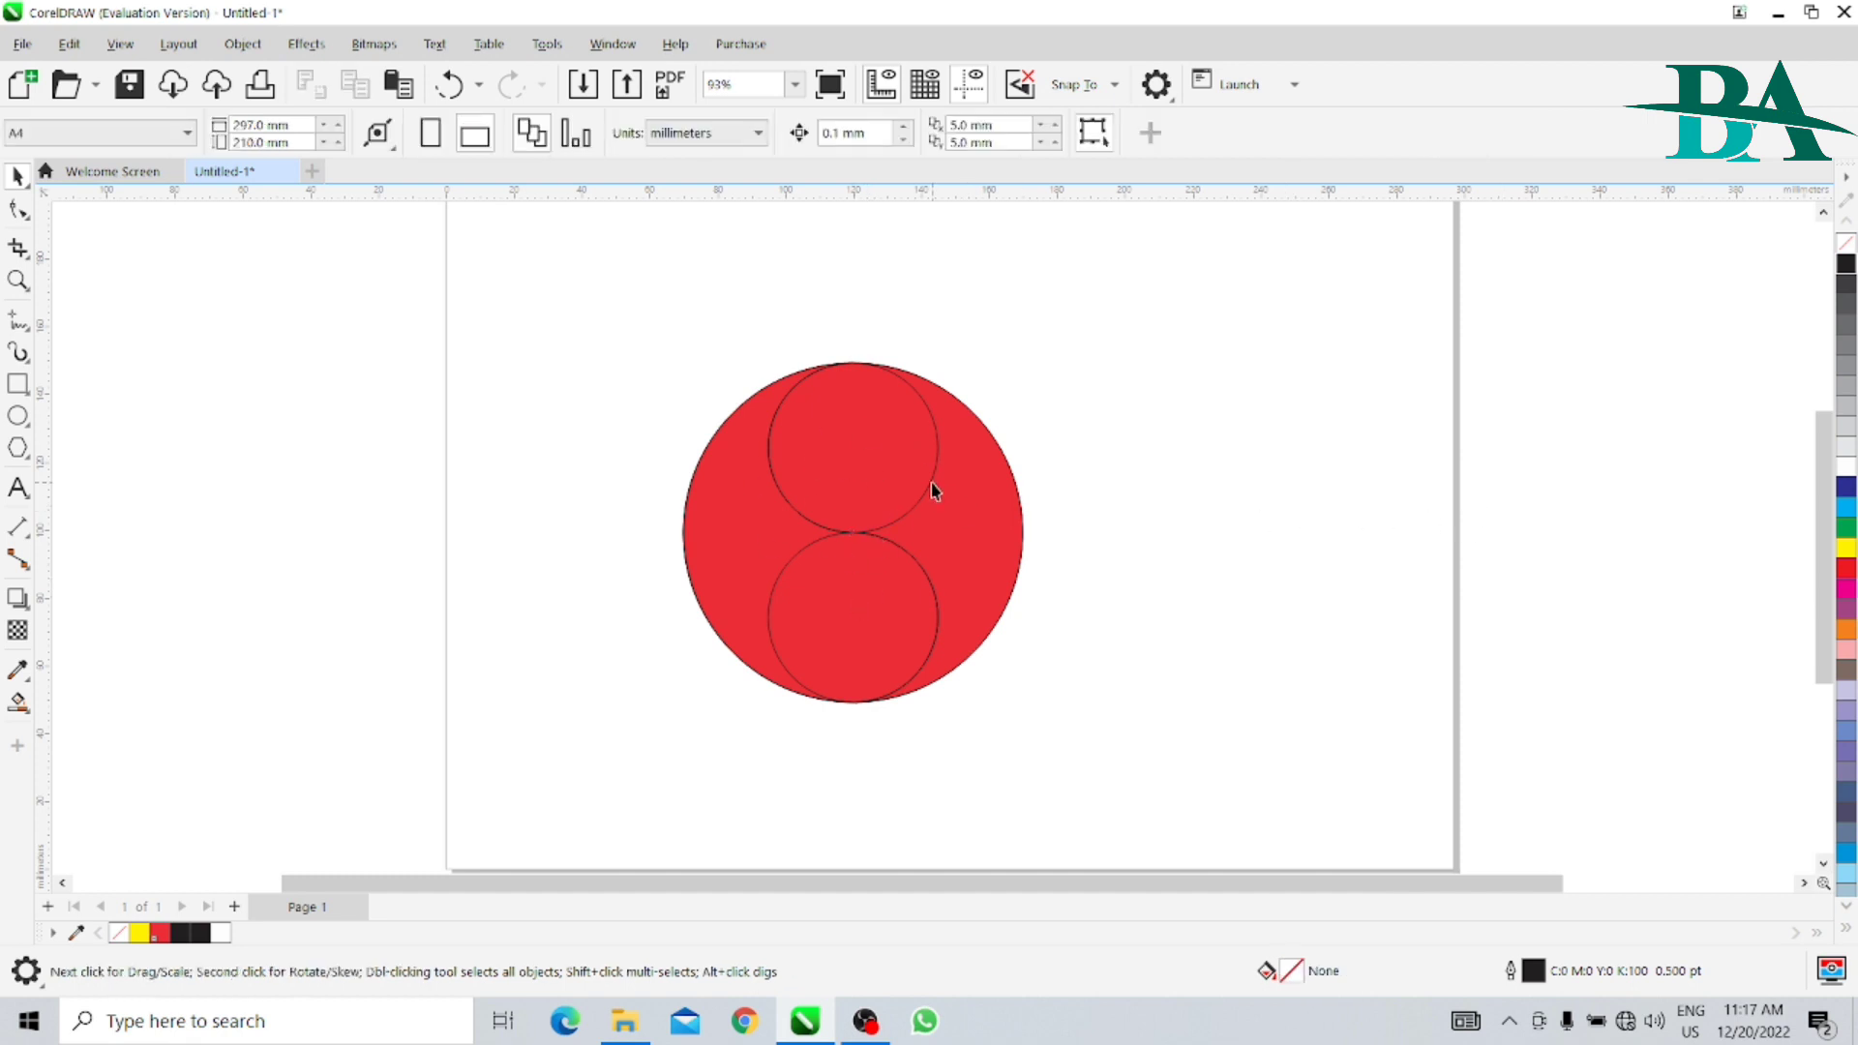
- Resize the upper 50 mm circle to 10 mm wide and 10 mm high
left_click(880, 452)
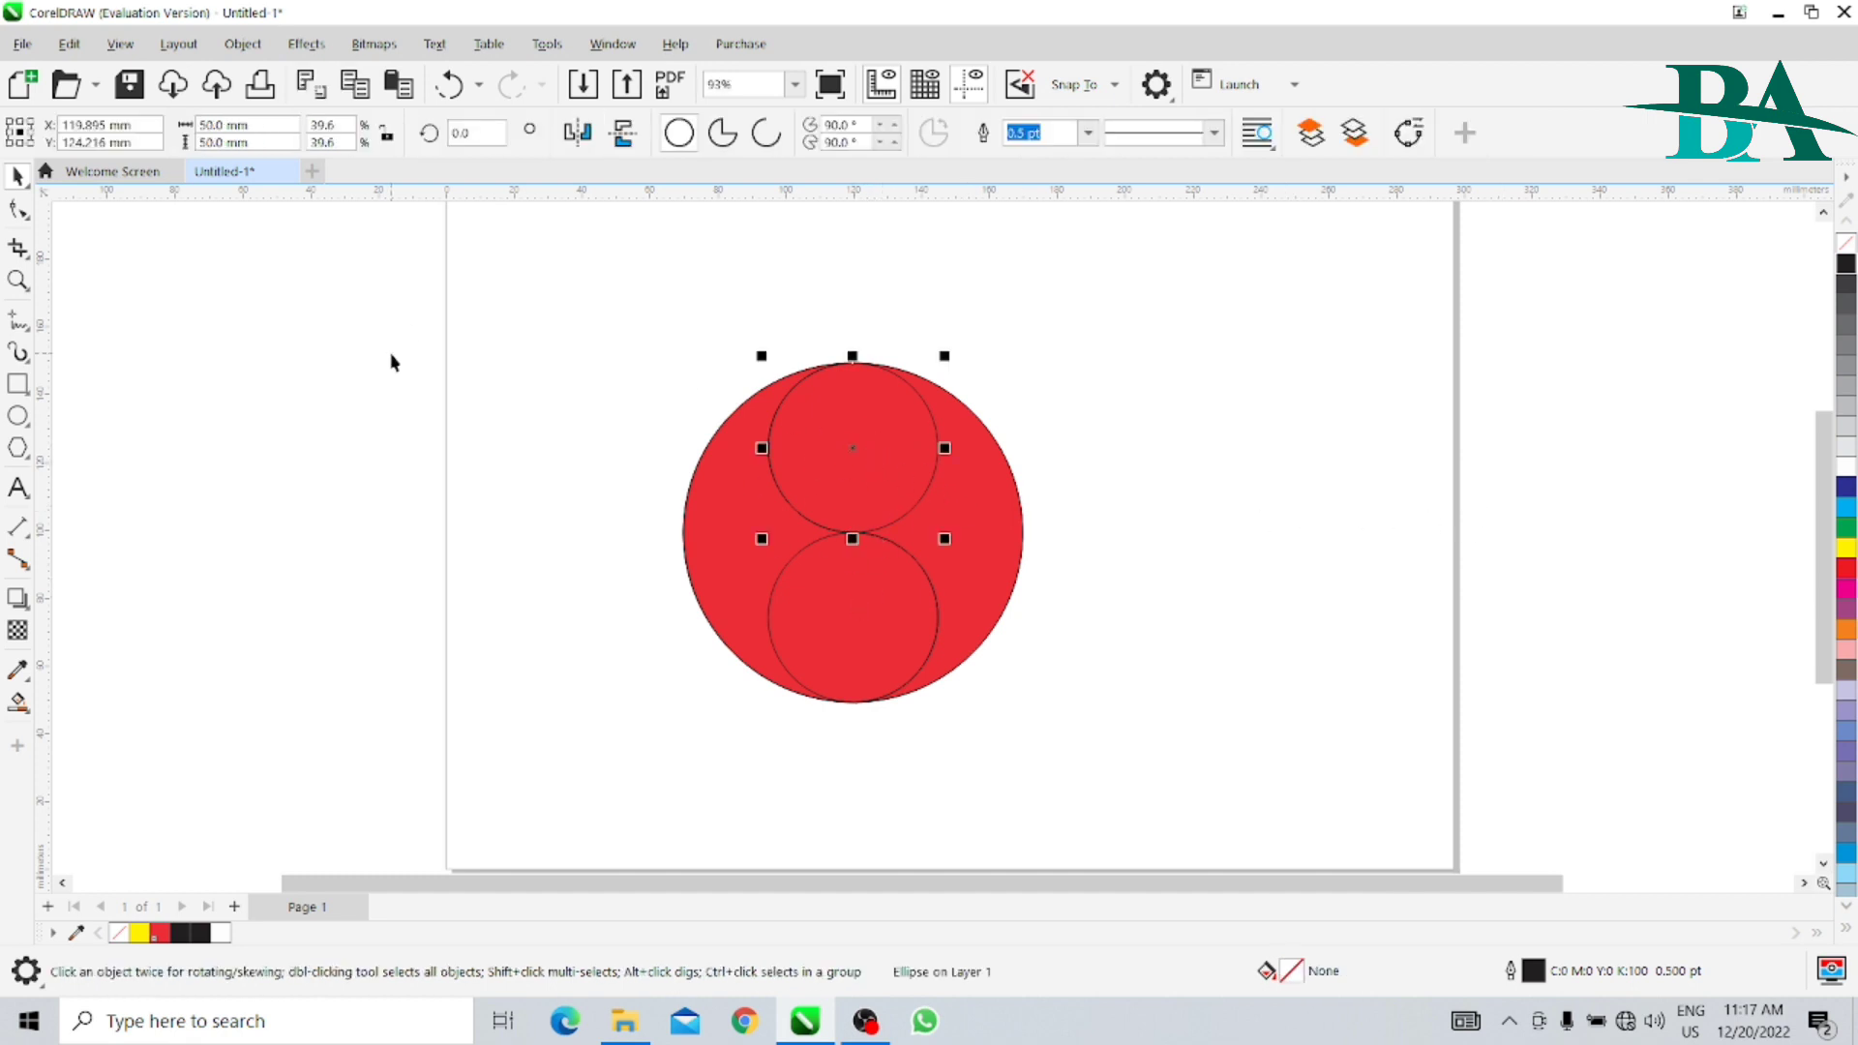
double_click(215, 125)
type("10")
key("Tab")
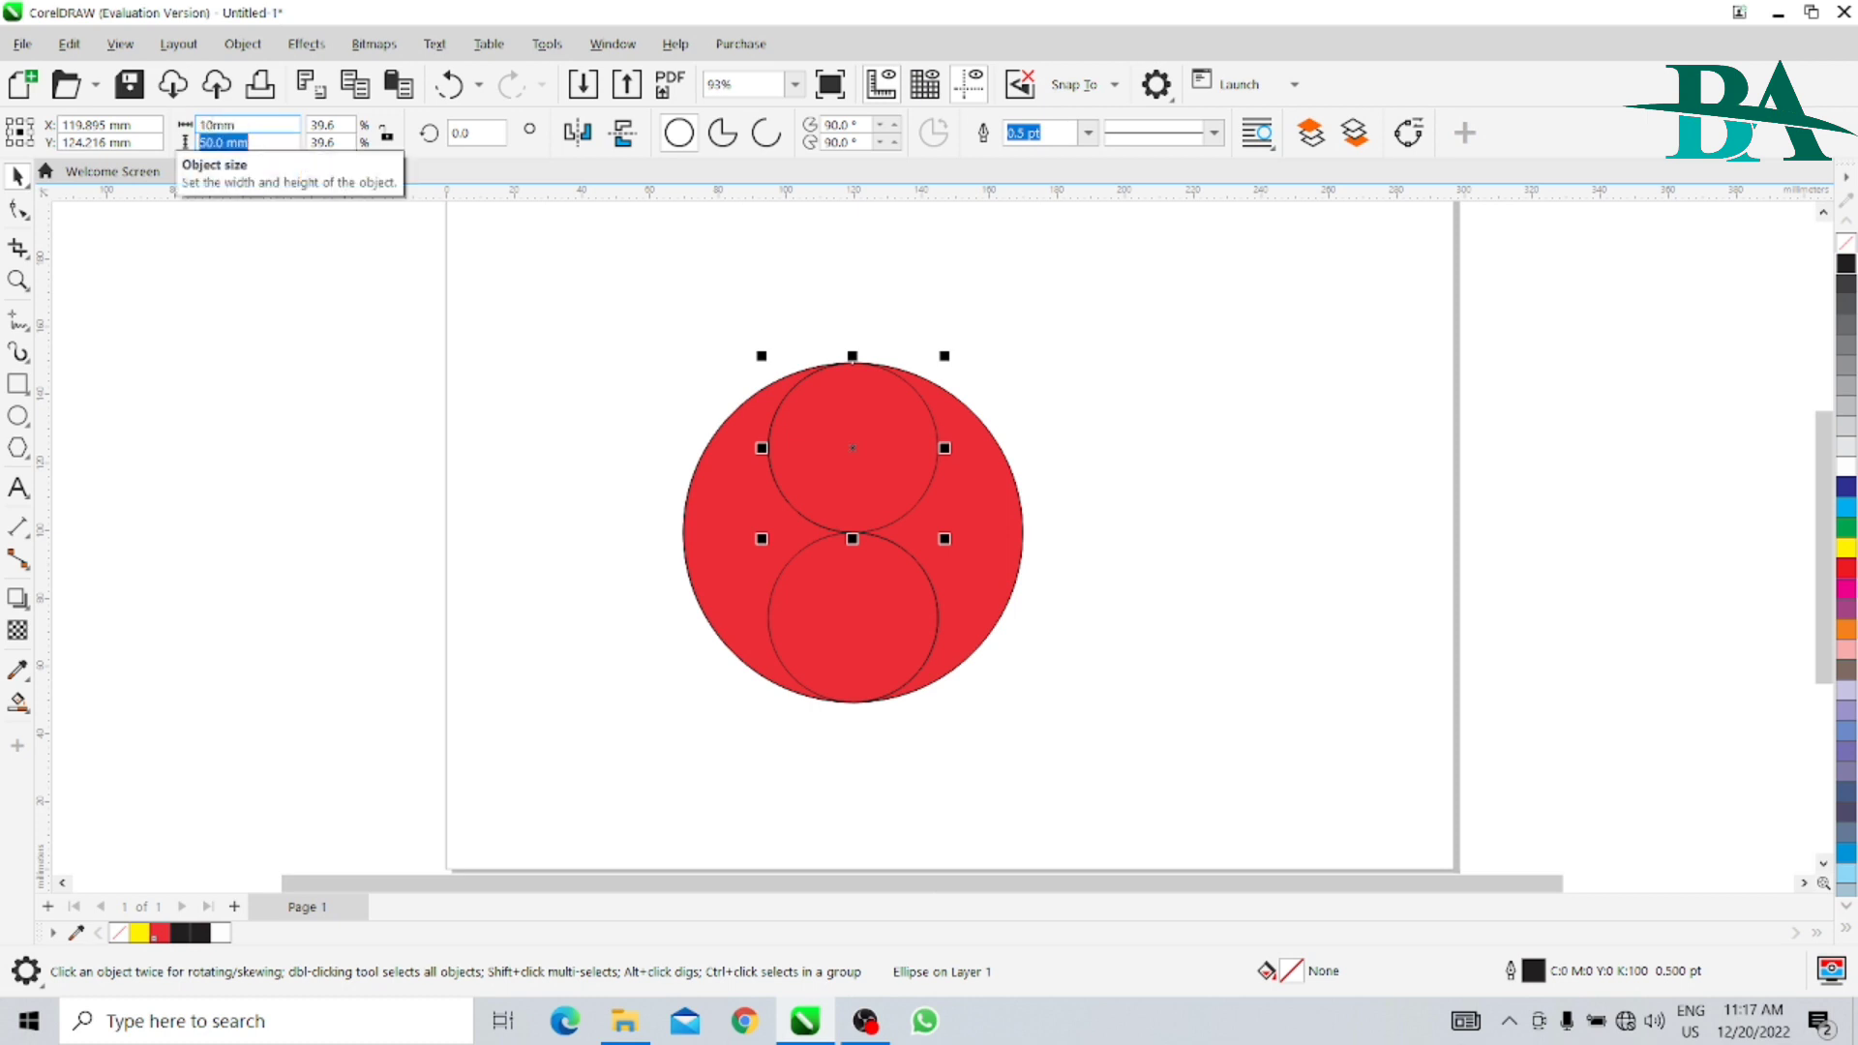
type("10")
key("Return")
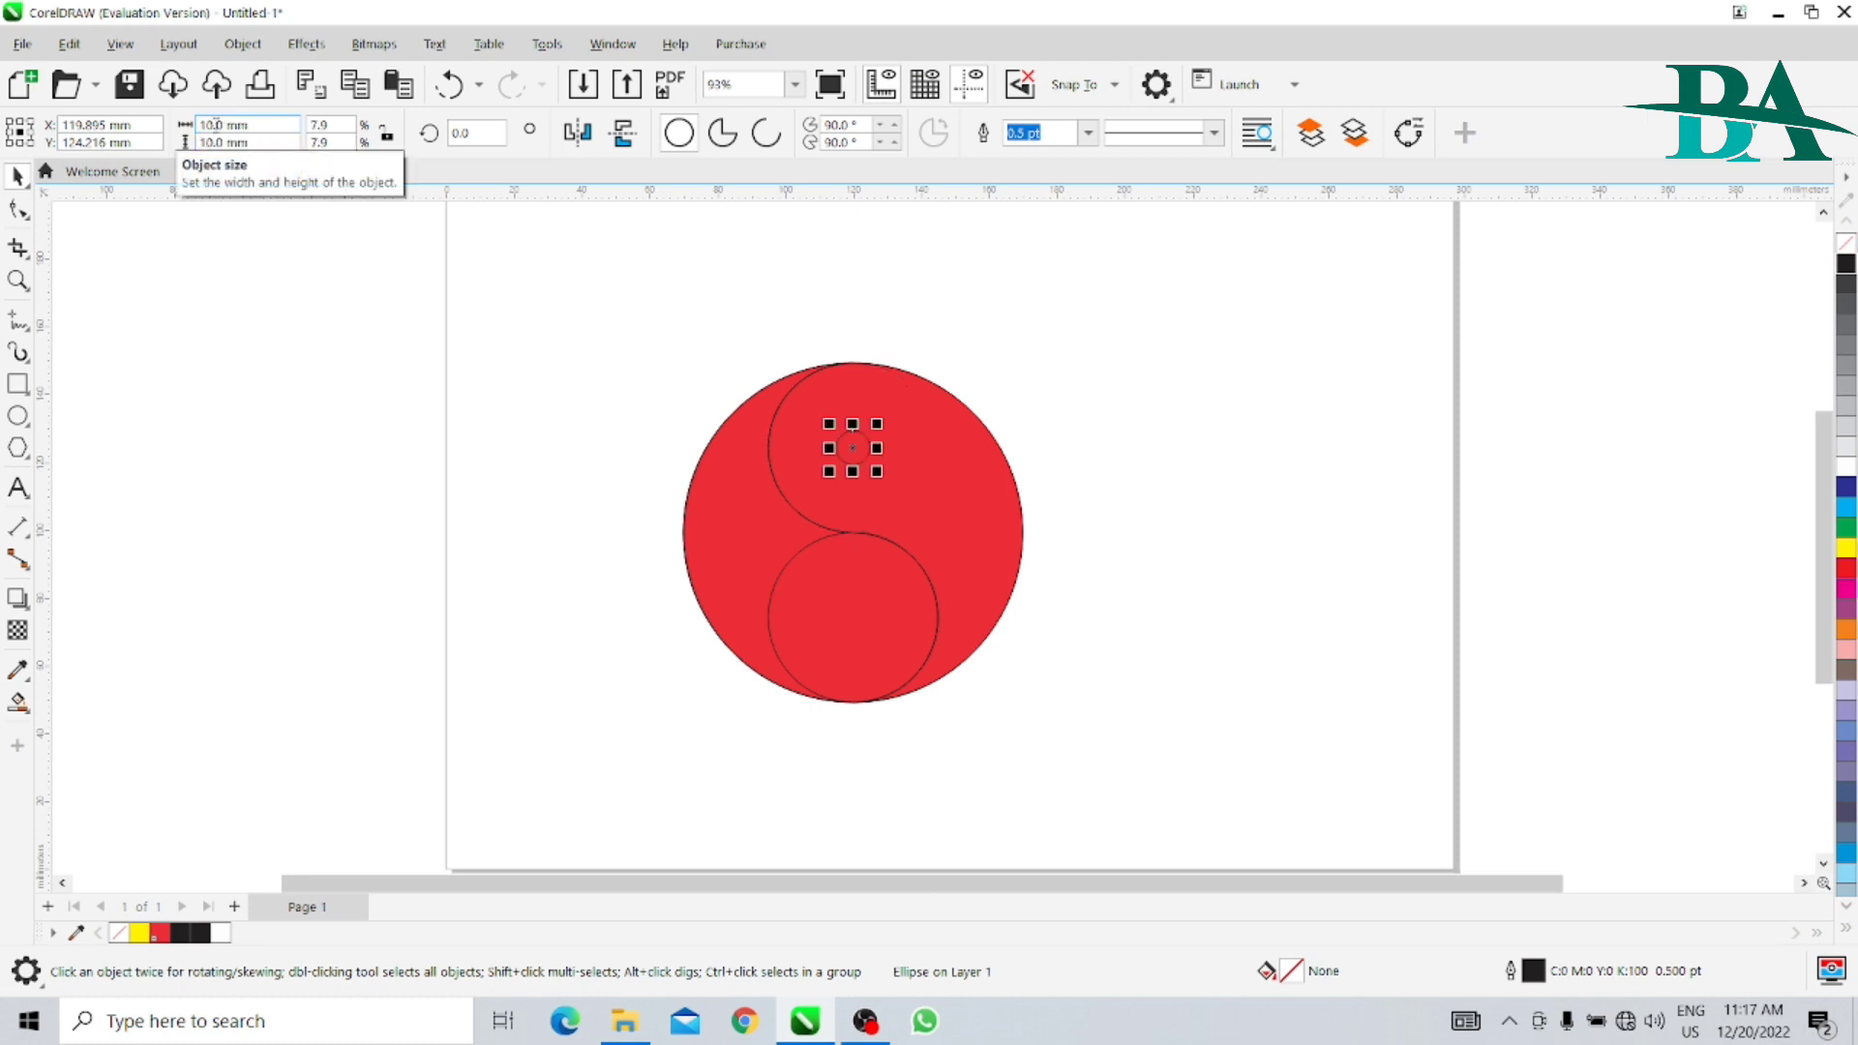
- Resize the lower 50 mm circle to 10 mm wide and 10 mm high
left_click(888, 603)
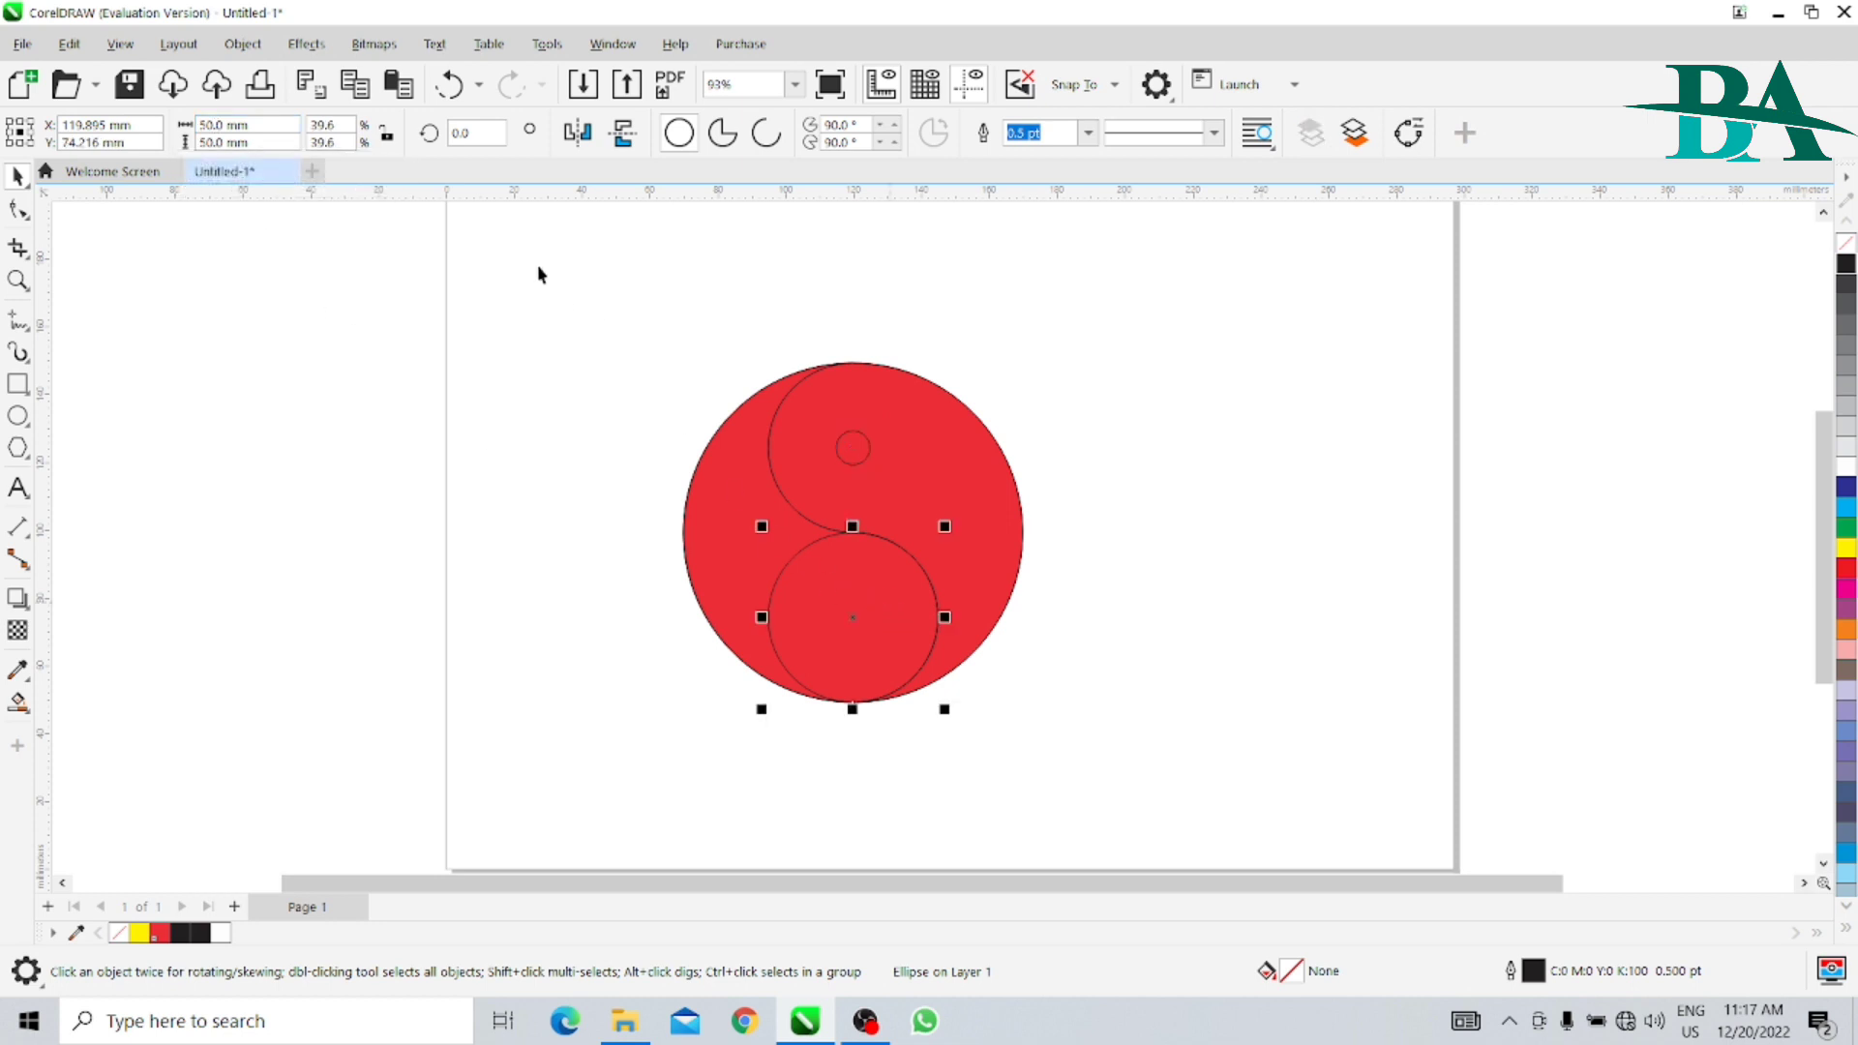
double_click(214, 125)
type("10mm")
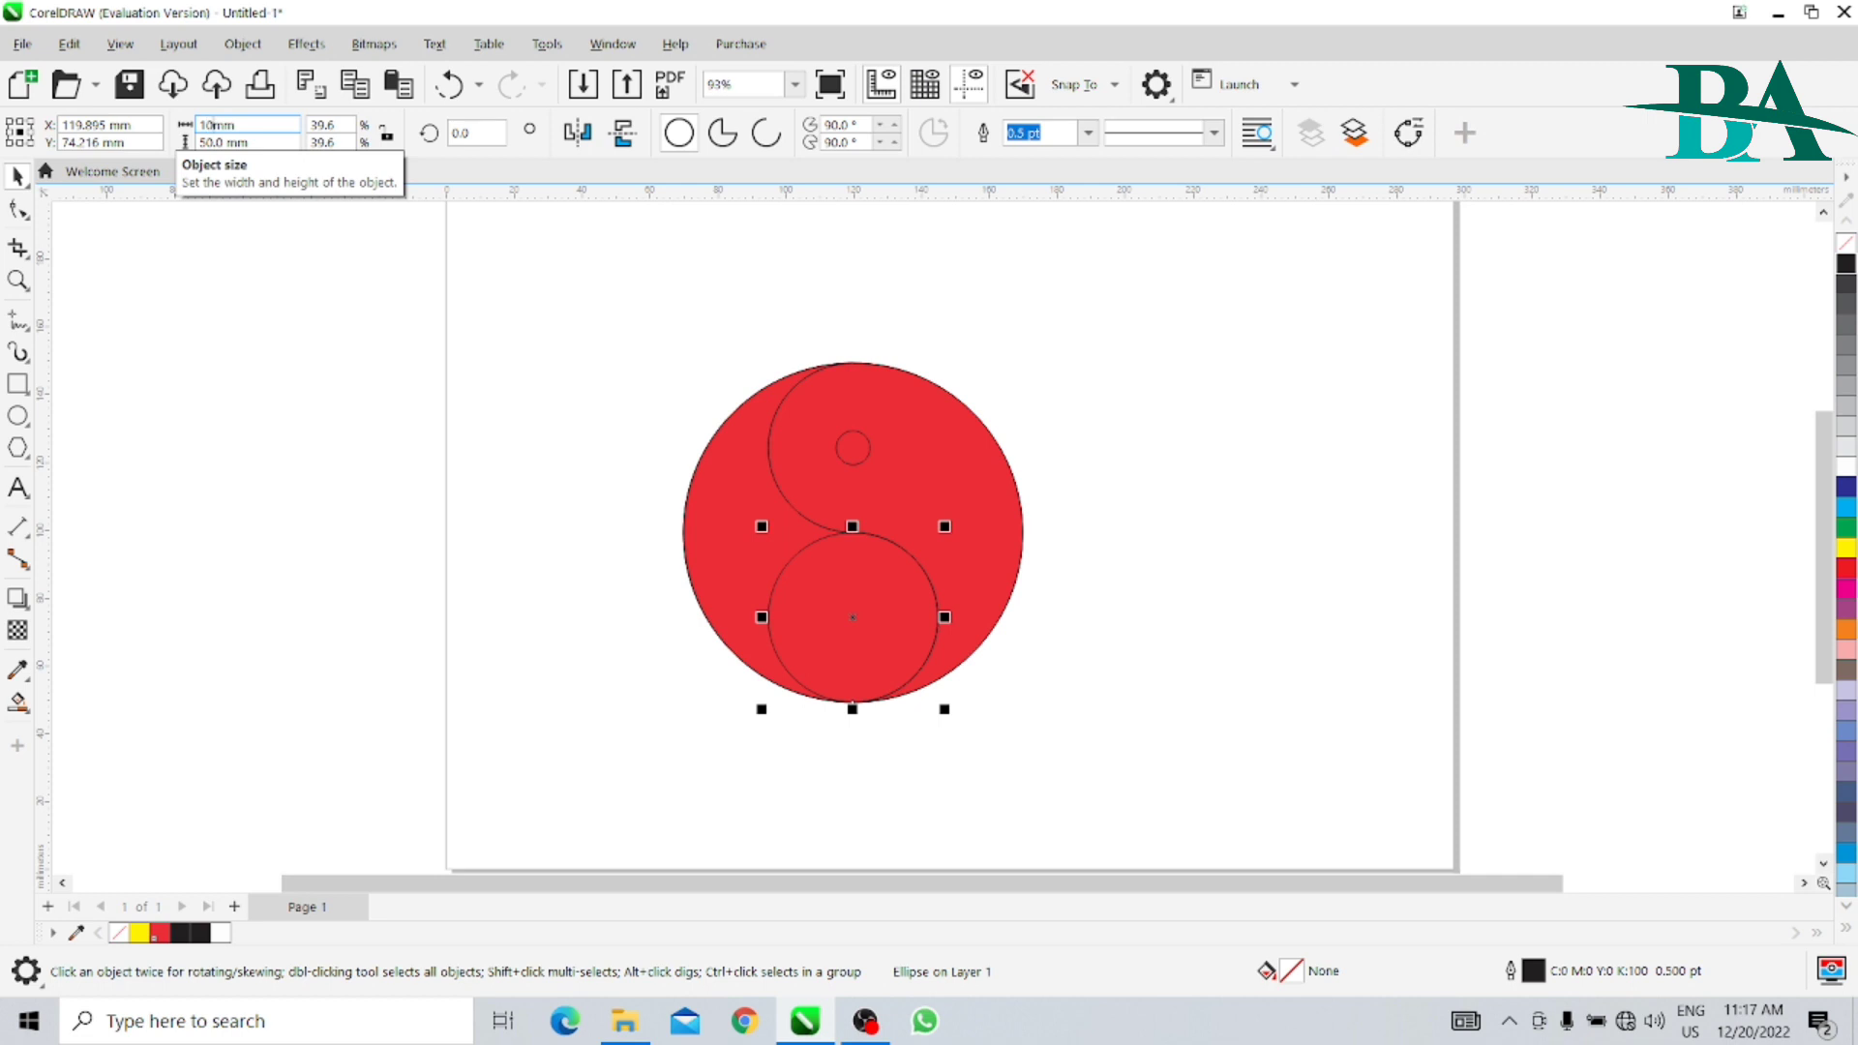
key("Tab")
type("10")
key("Return")
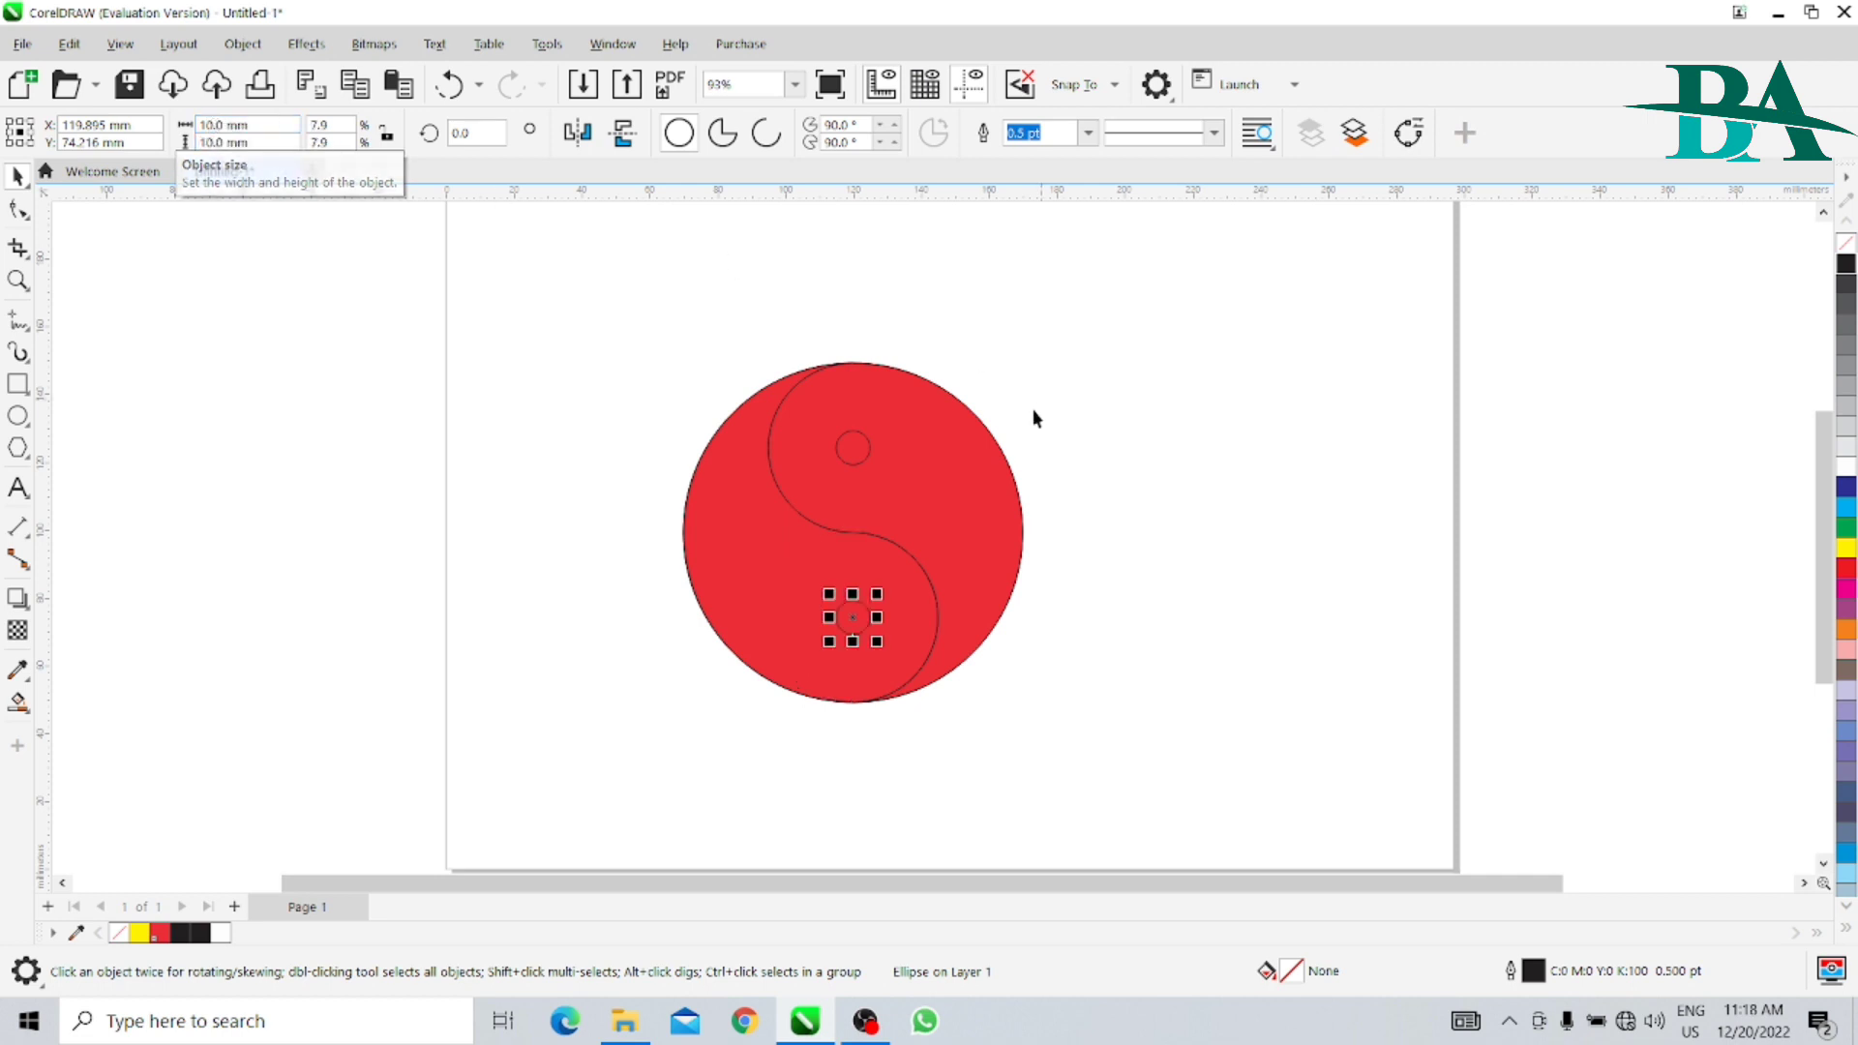
- Fill the upper small circle with black and the lower small circle with white
left_click(1164, 485)
left_click(850, 448)
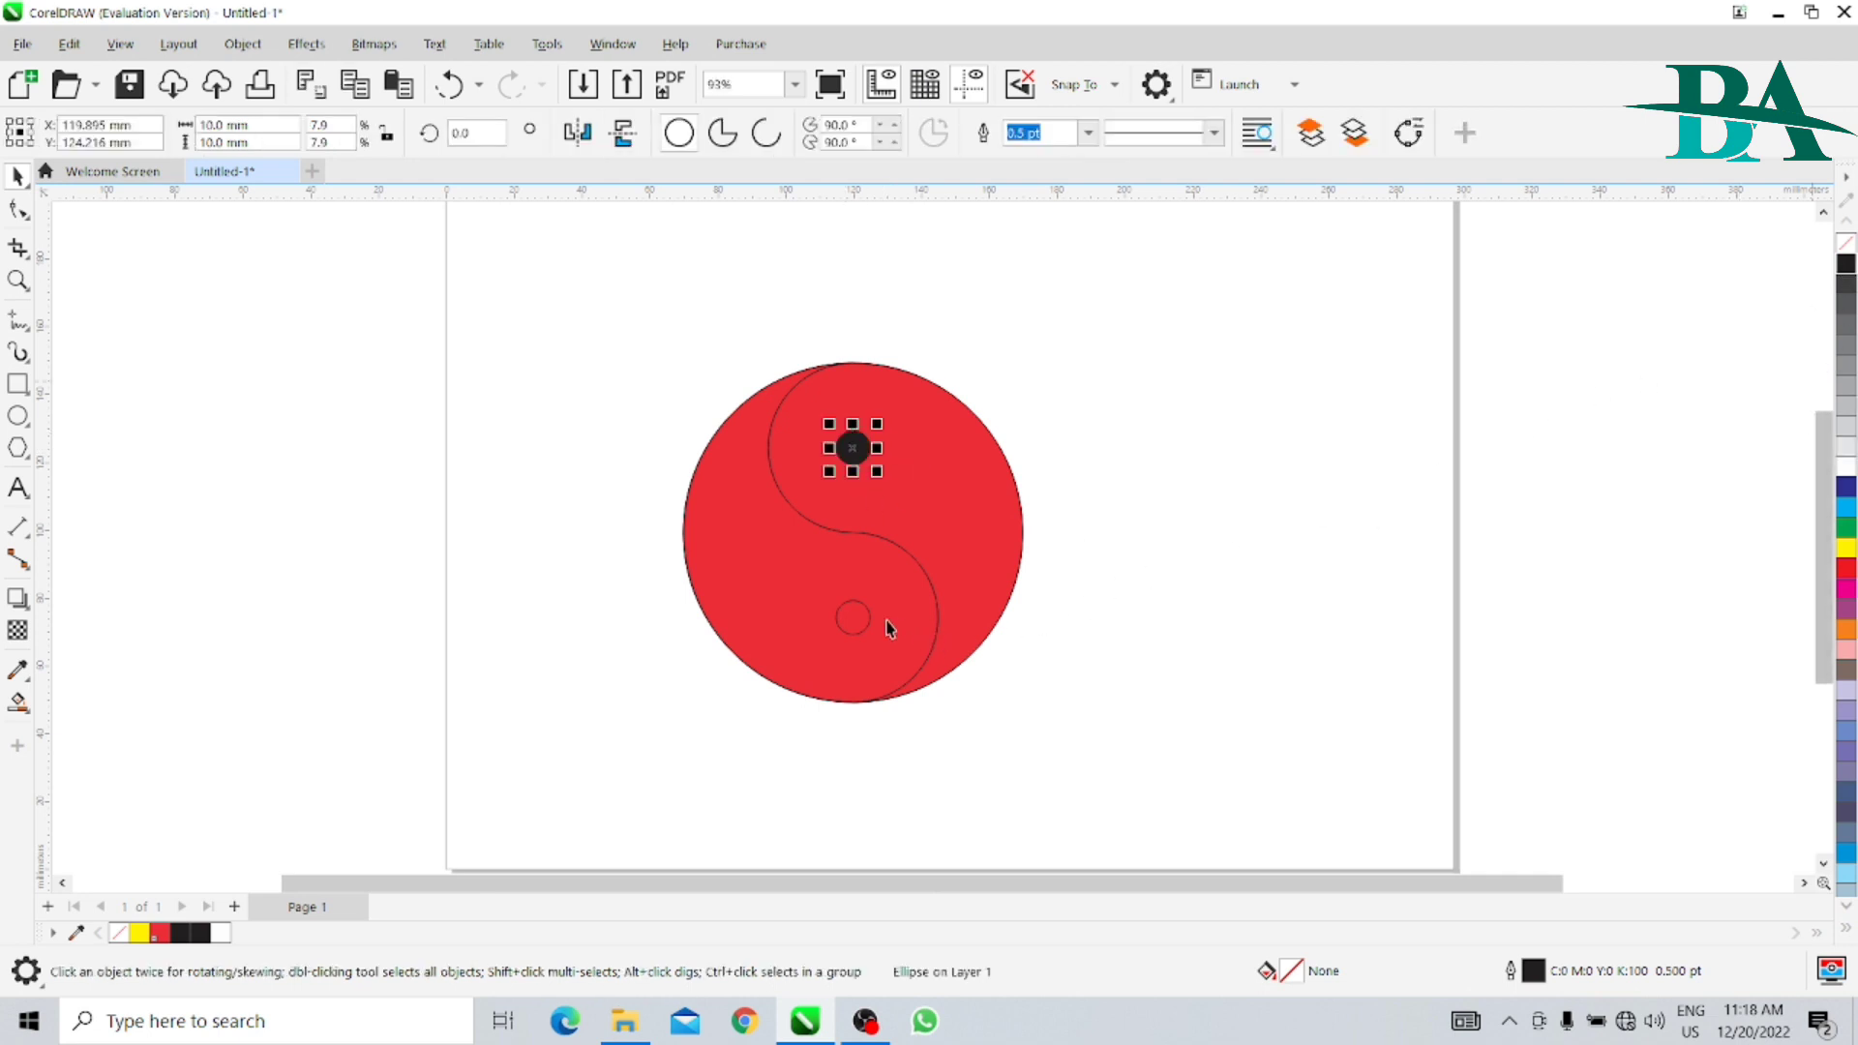
left_click(850, 625)
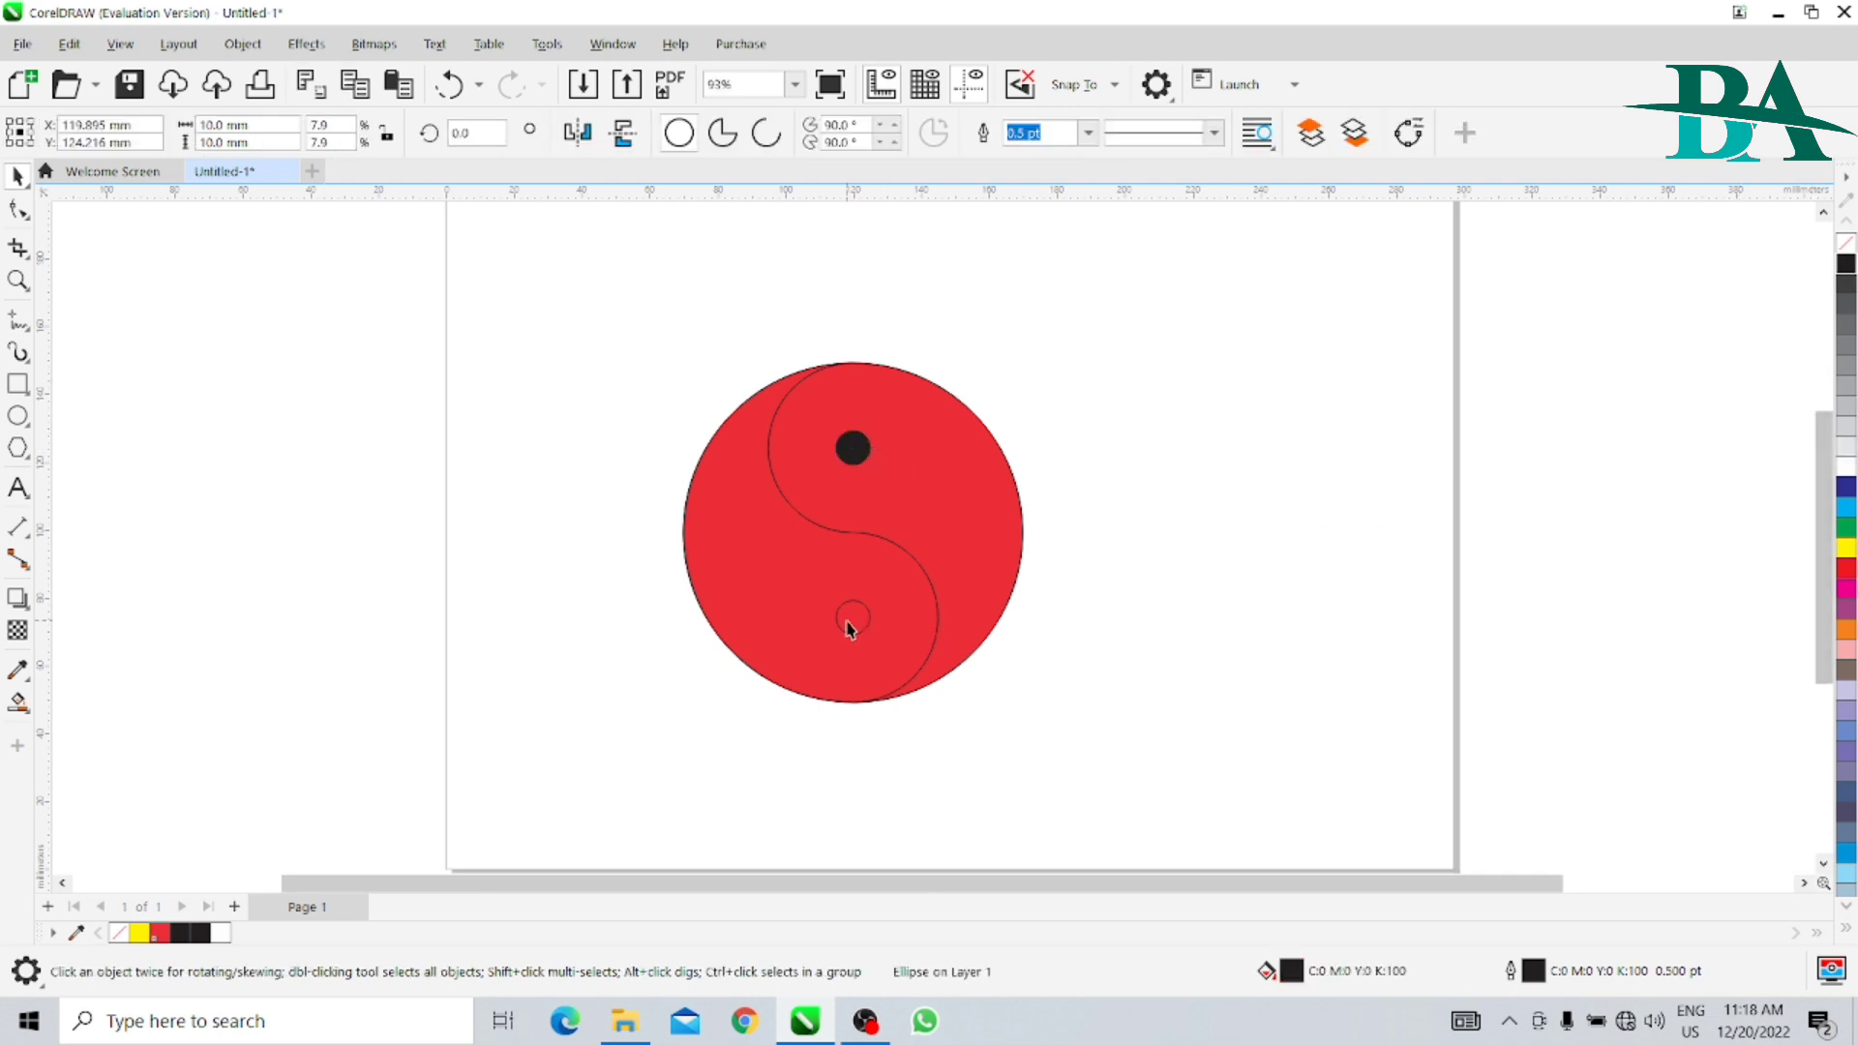
left_click(1846, 465)
- Move the unfilled 100 mm circle outline off the red halves and delete it
left_click(1248, 605)
left_click_drag(809, 554, 577, 608)
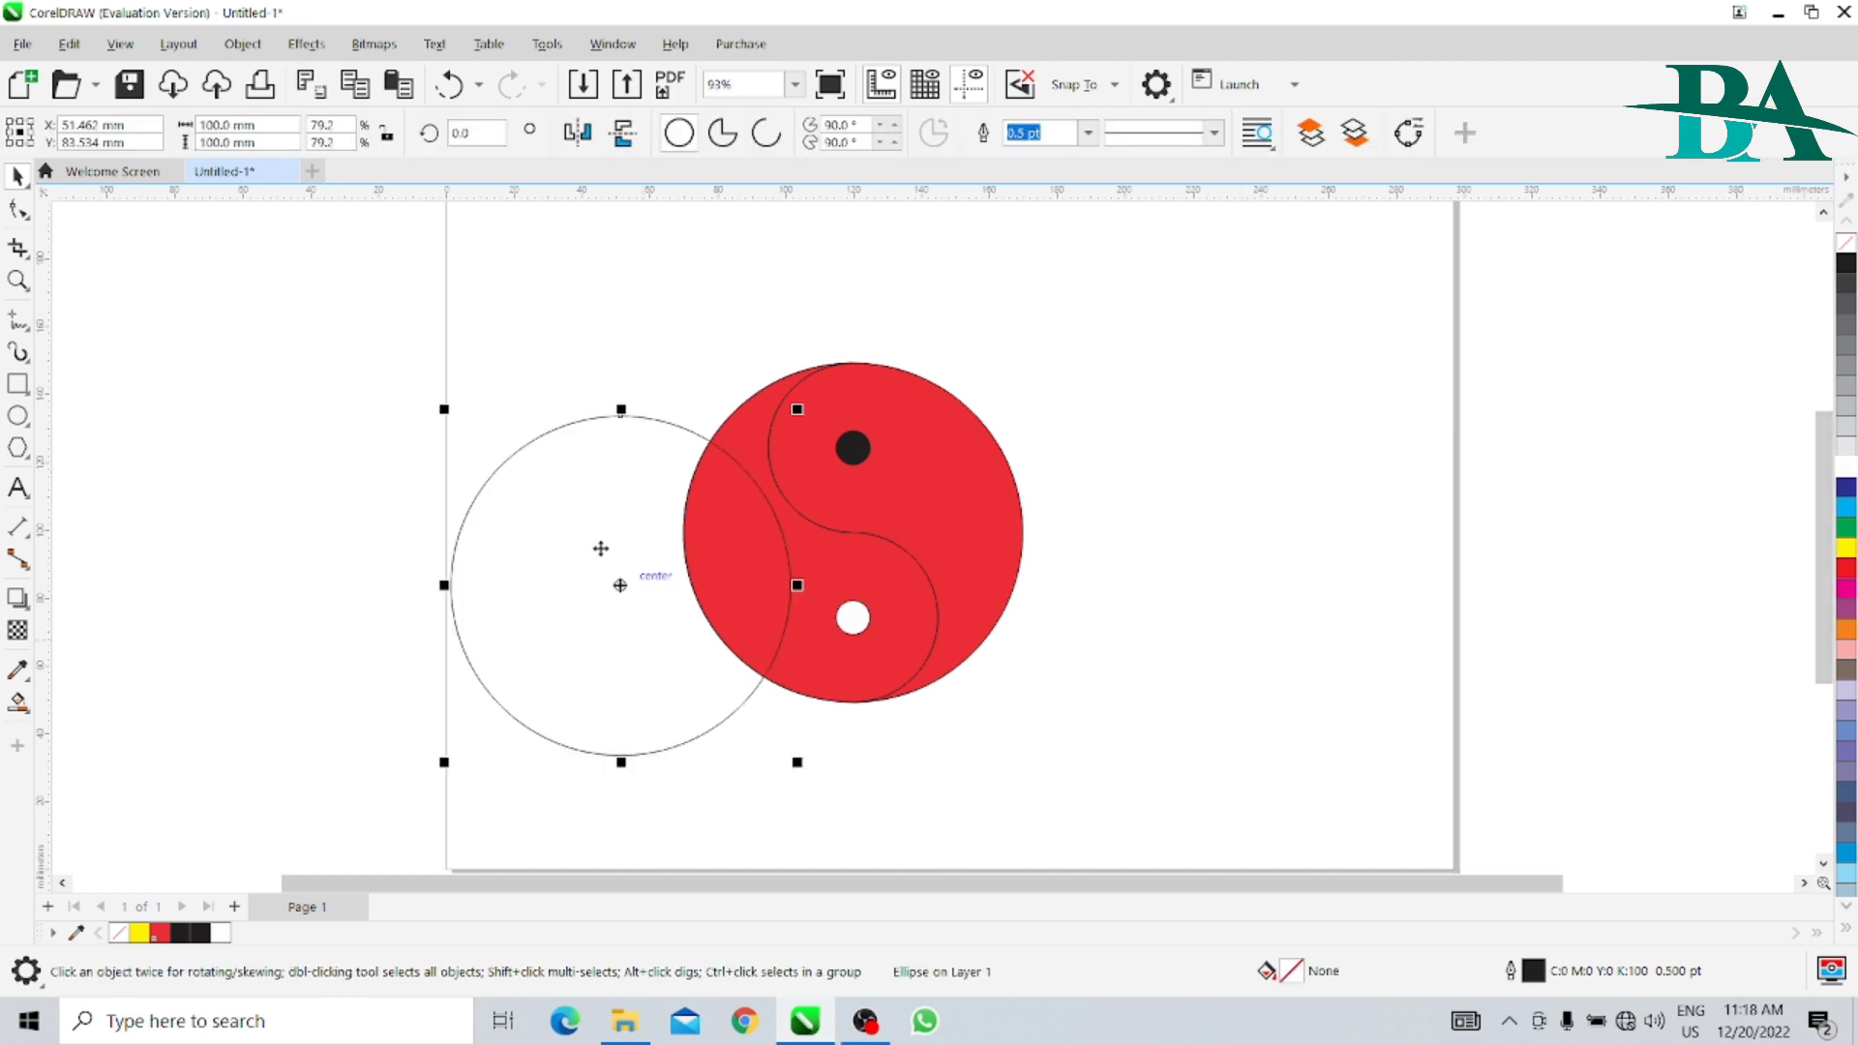
key("Delete")
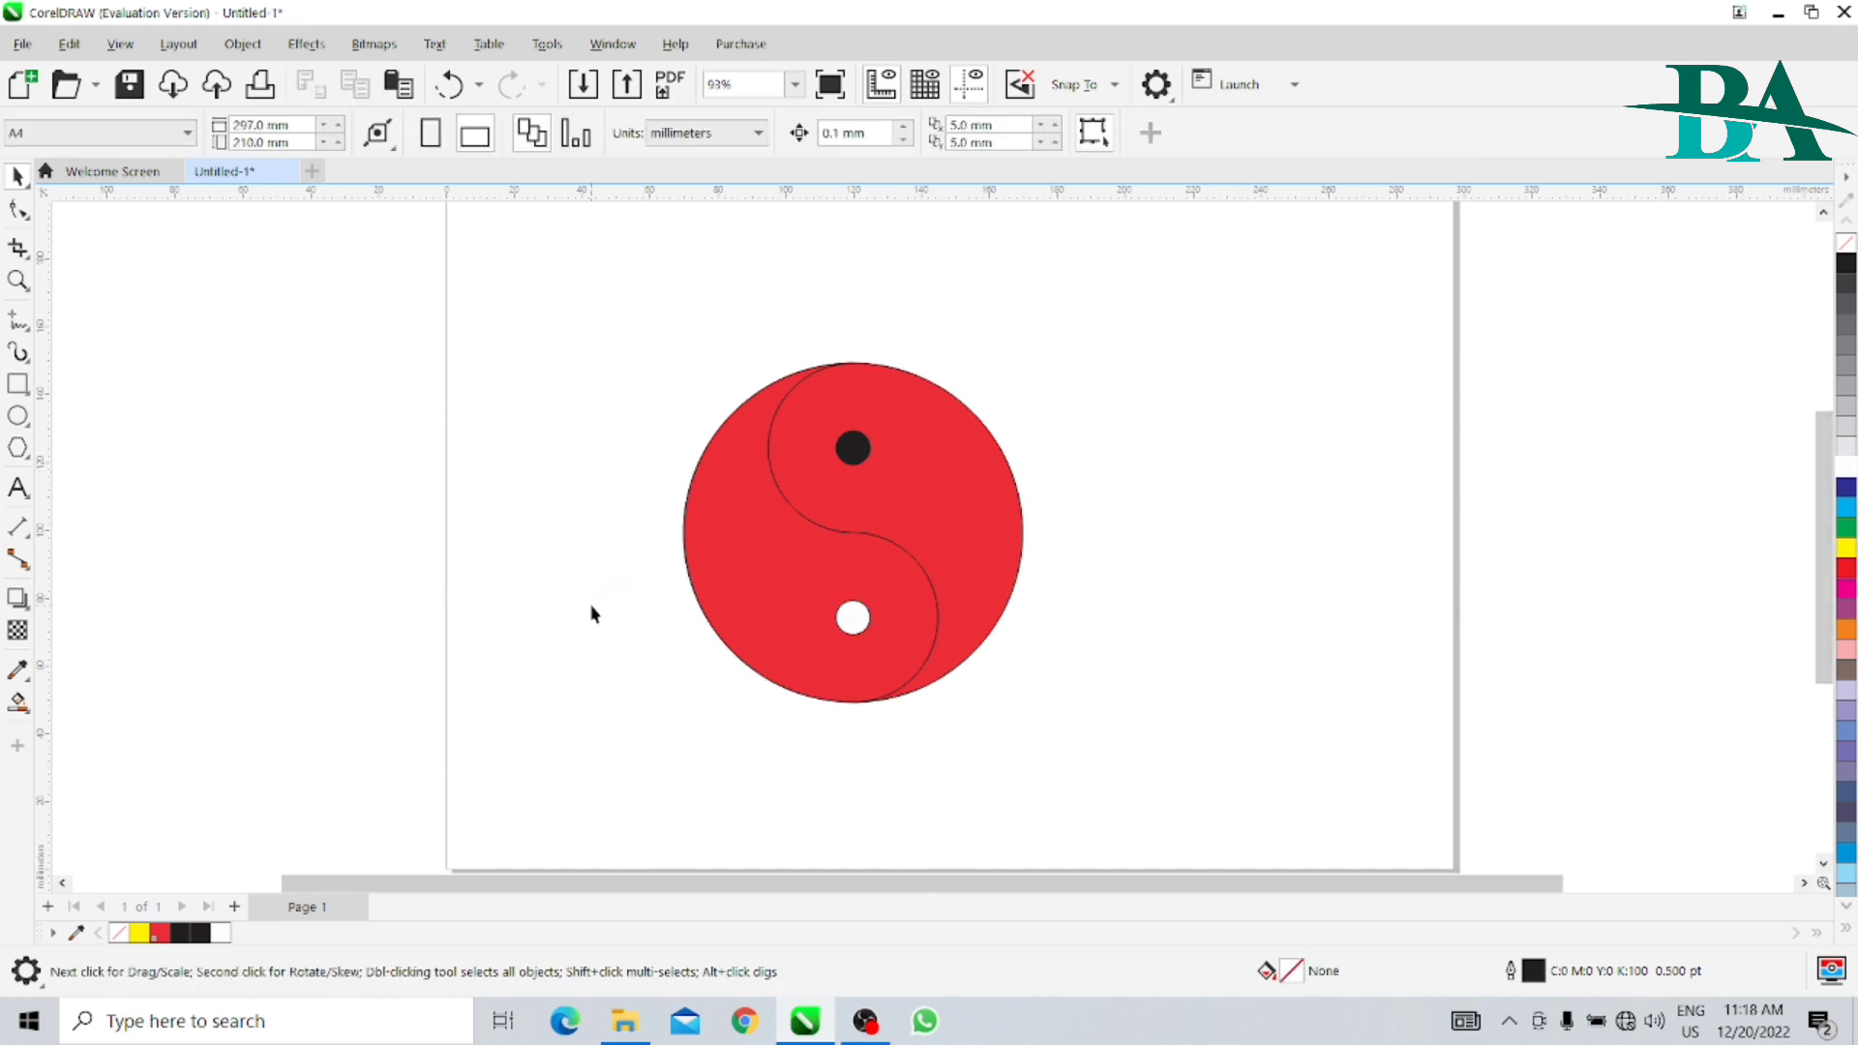
- Recolour the two red halves, filling the right one with white and the left one with black
left_click(941, 529)
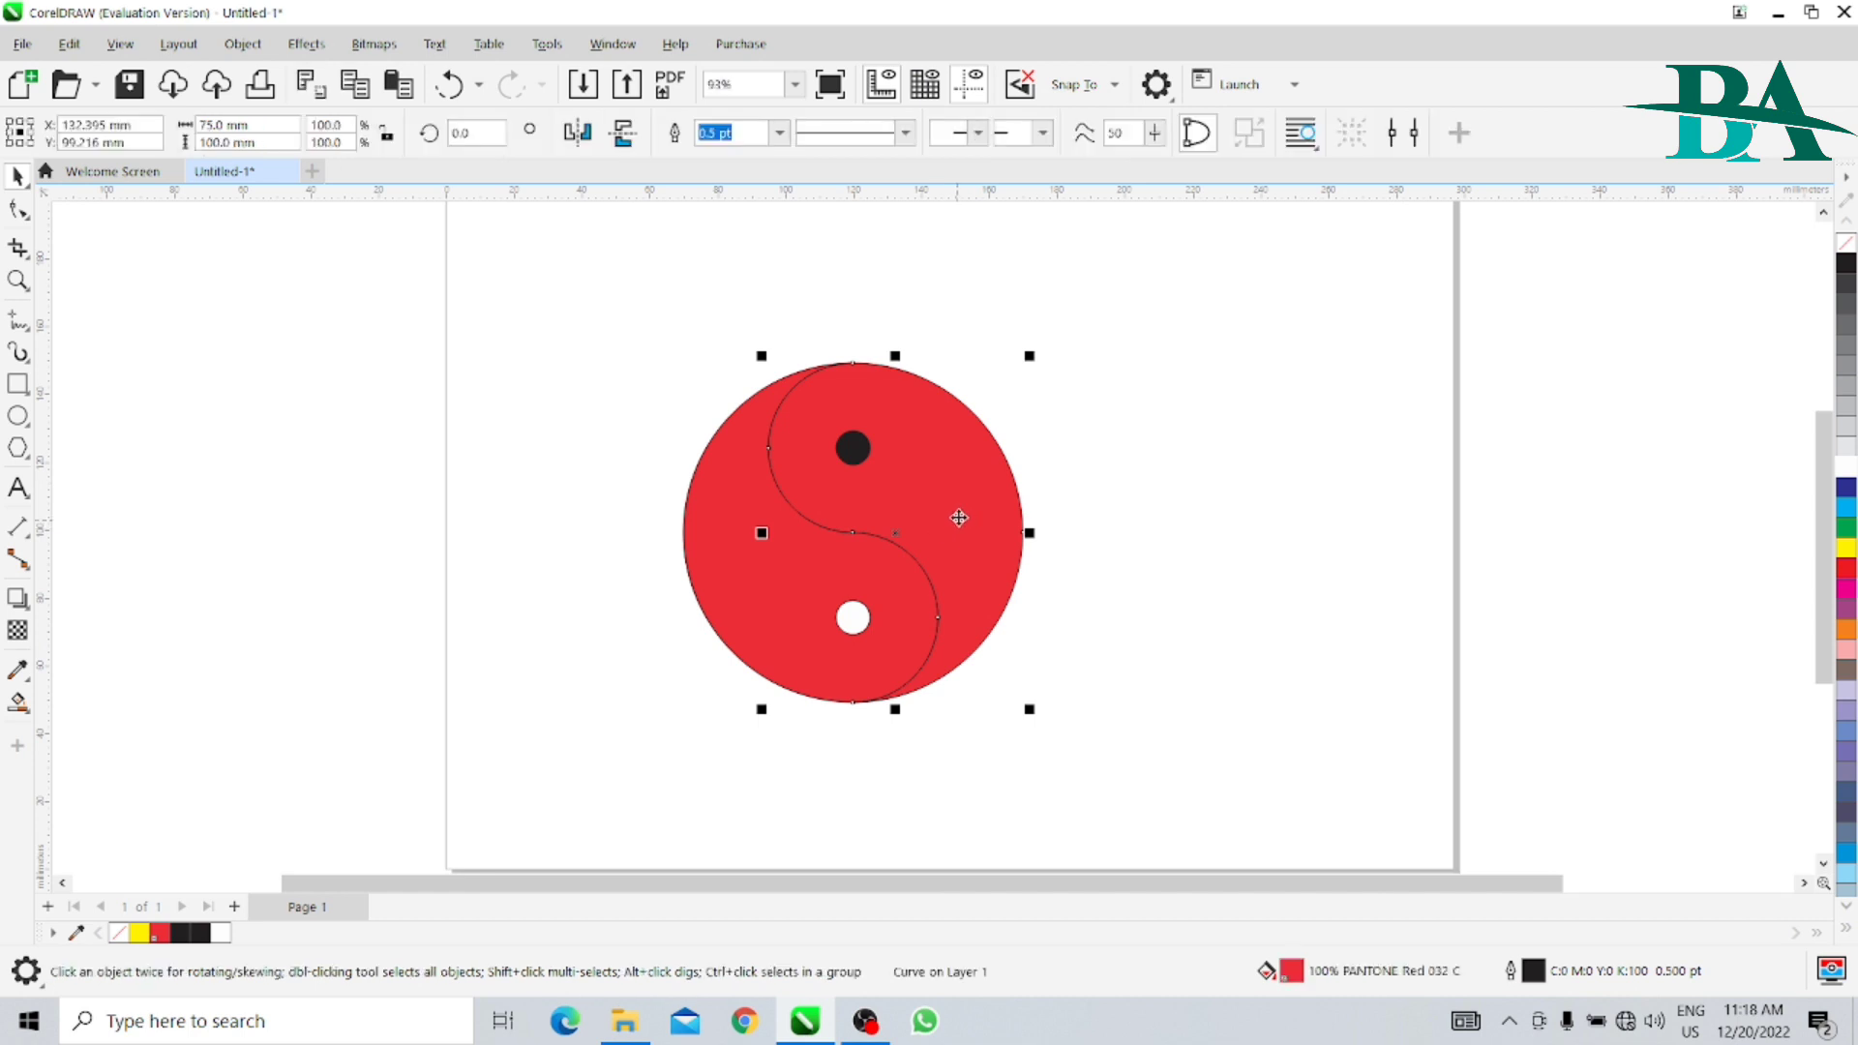
left_click(1844, 474)
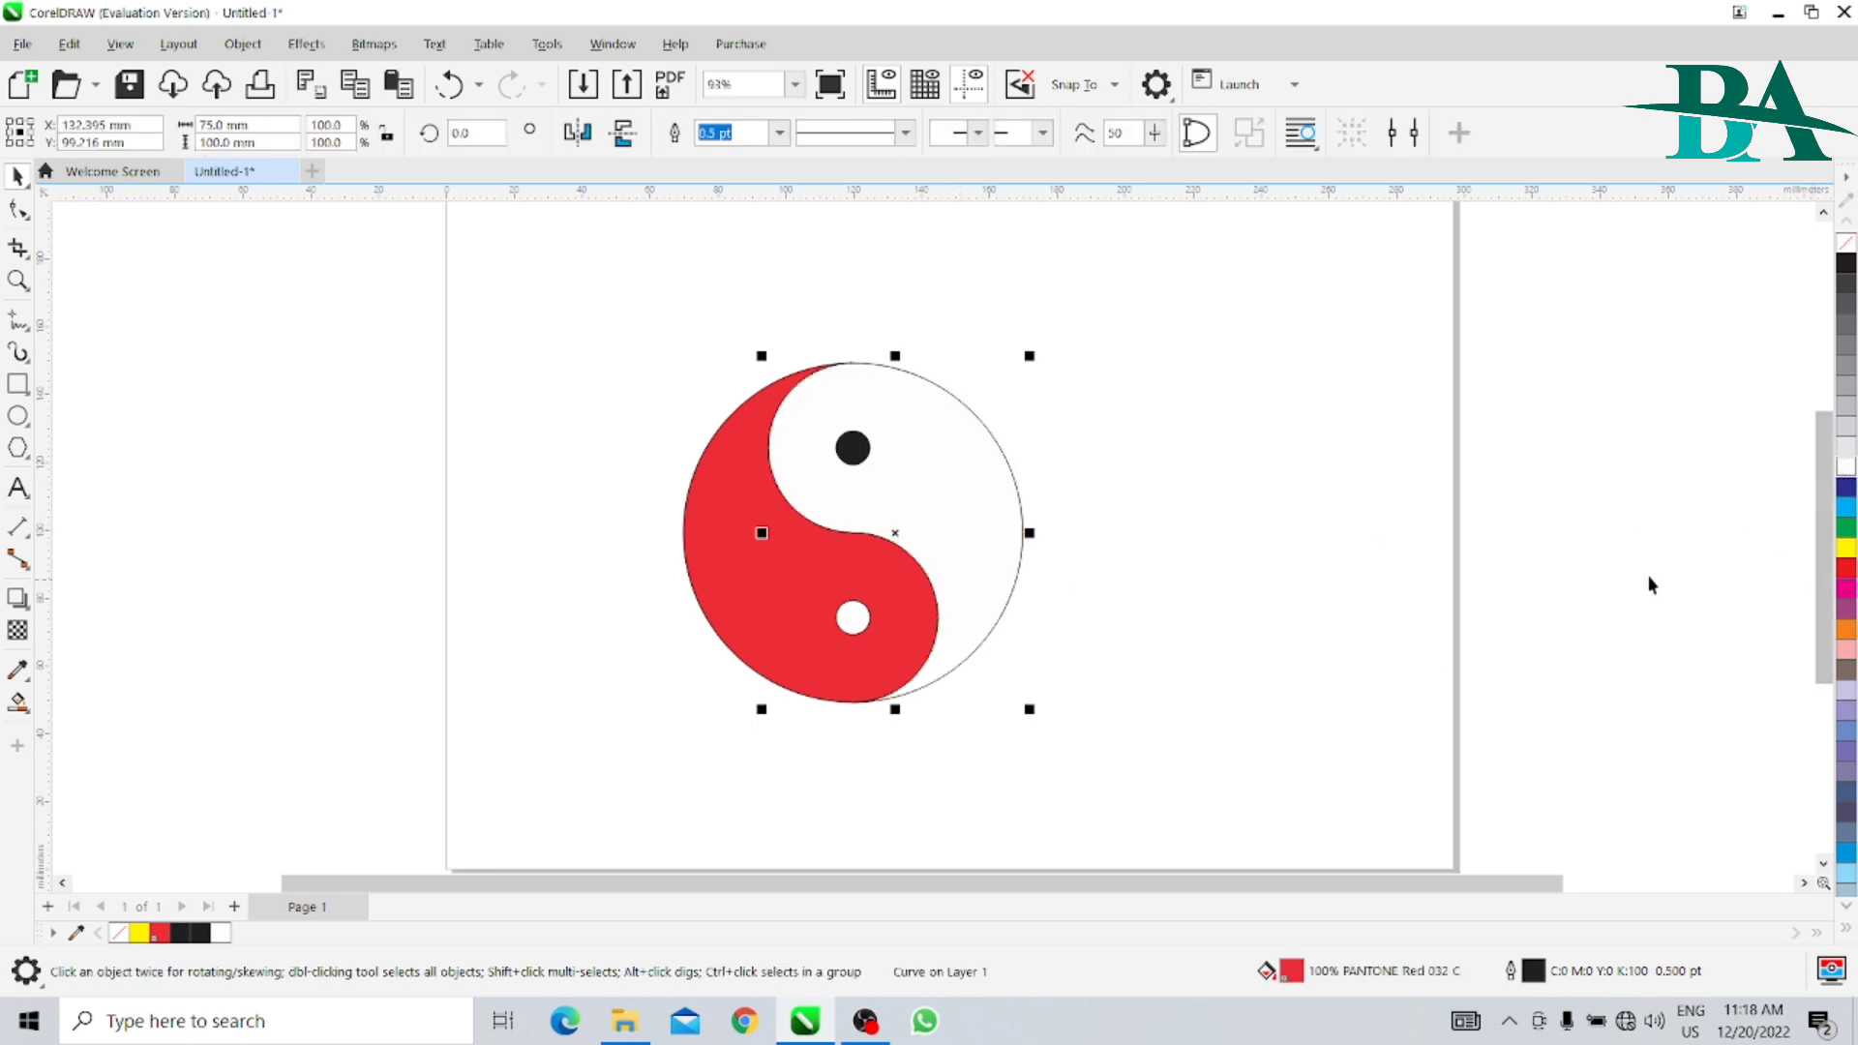
left_click(742, 617)
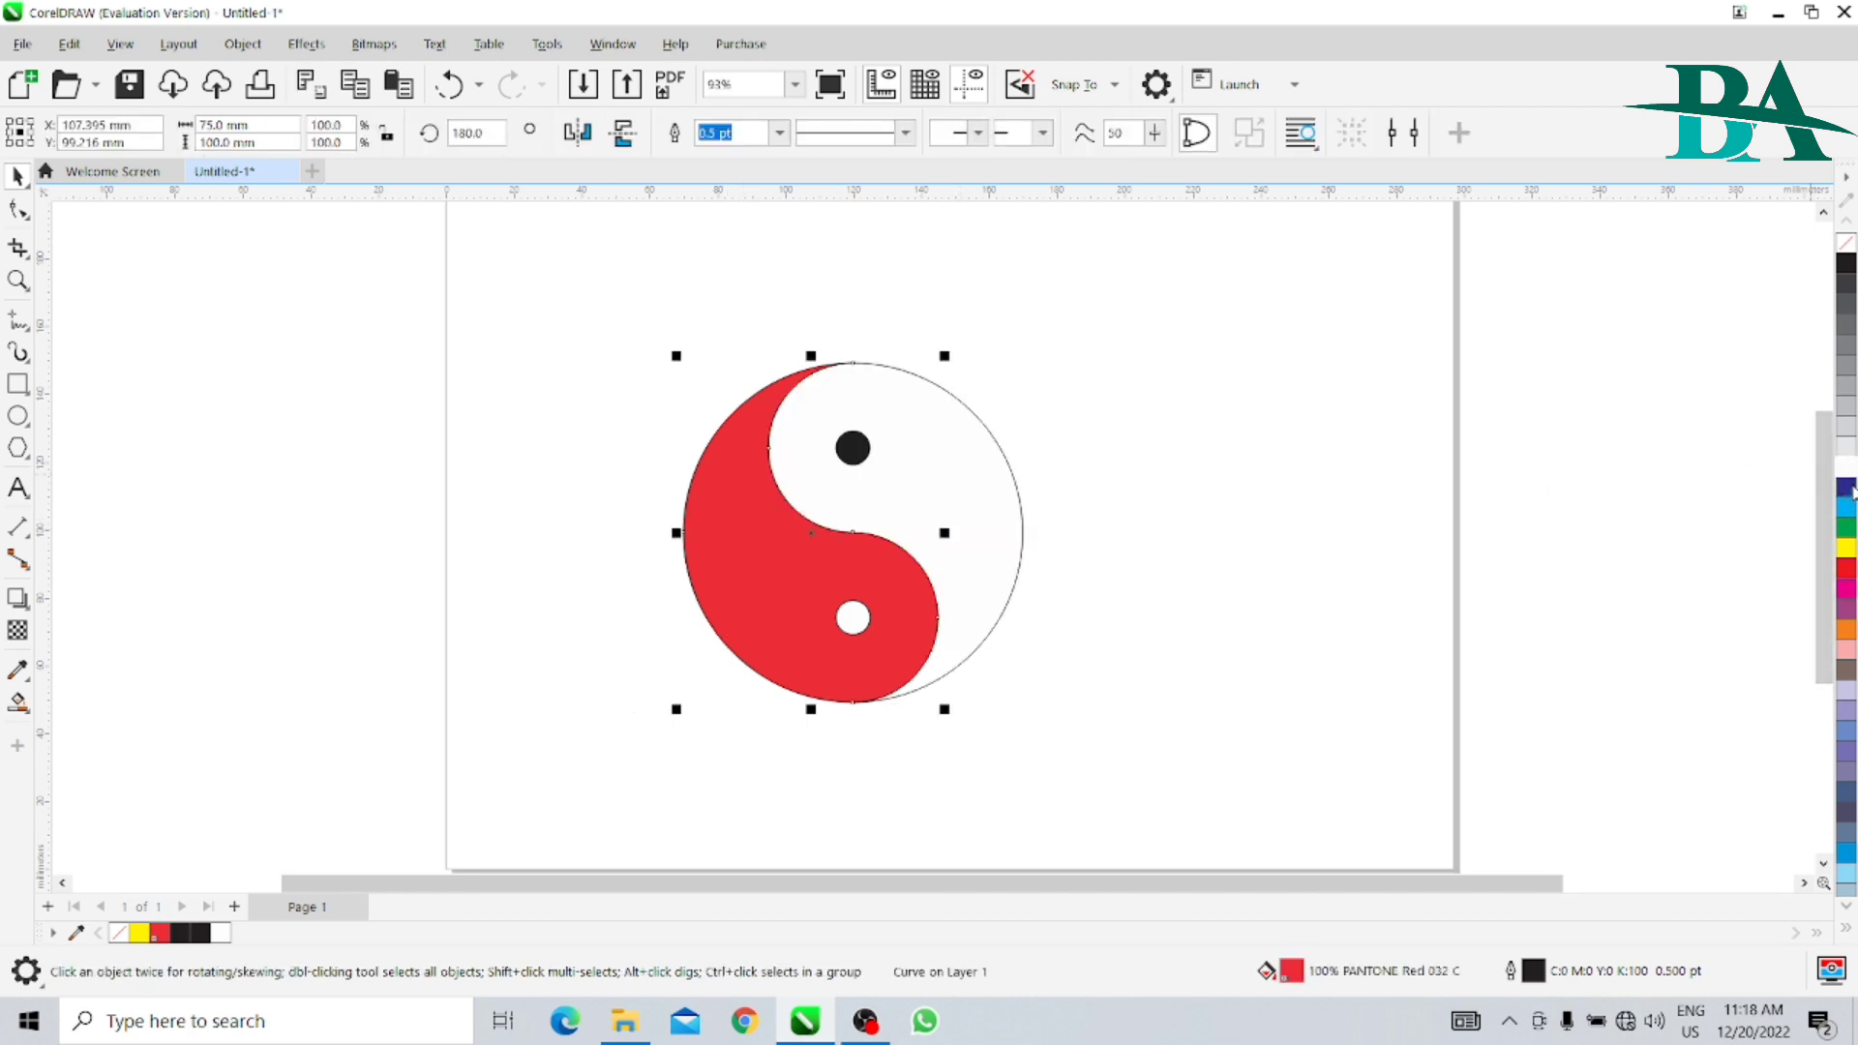
left_click(1845, 263)
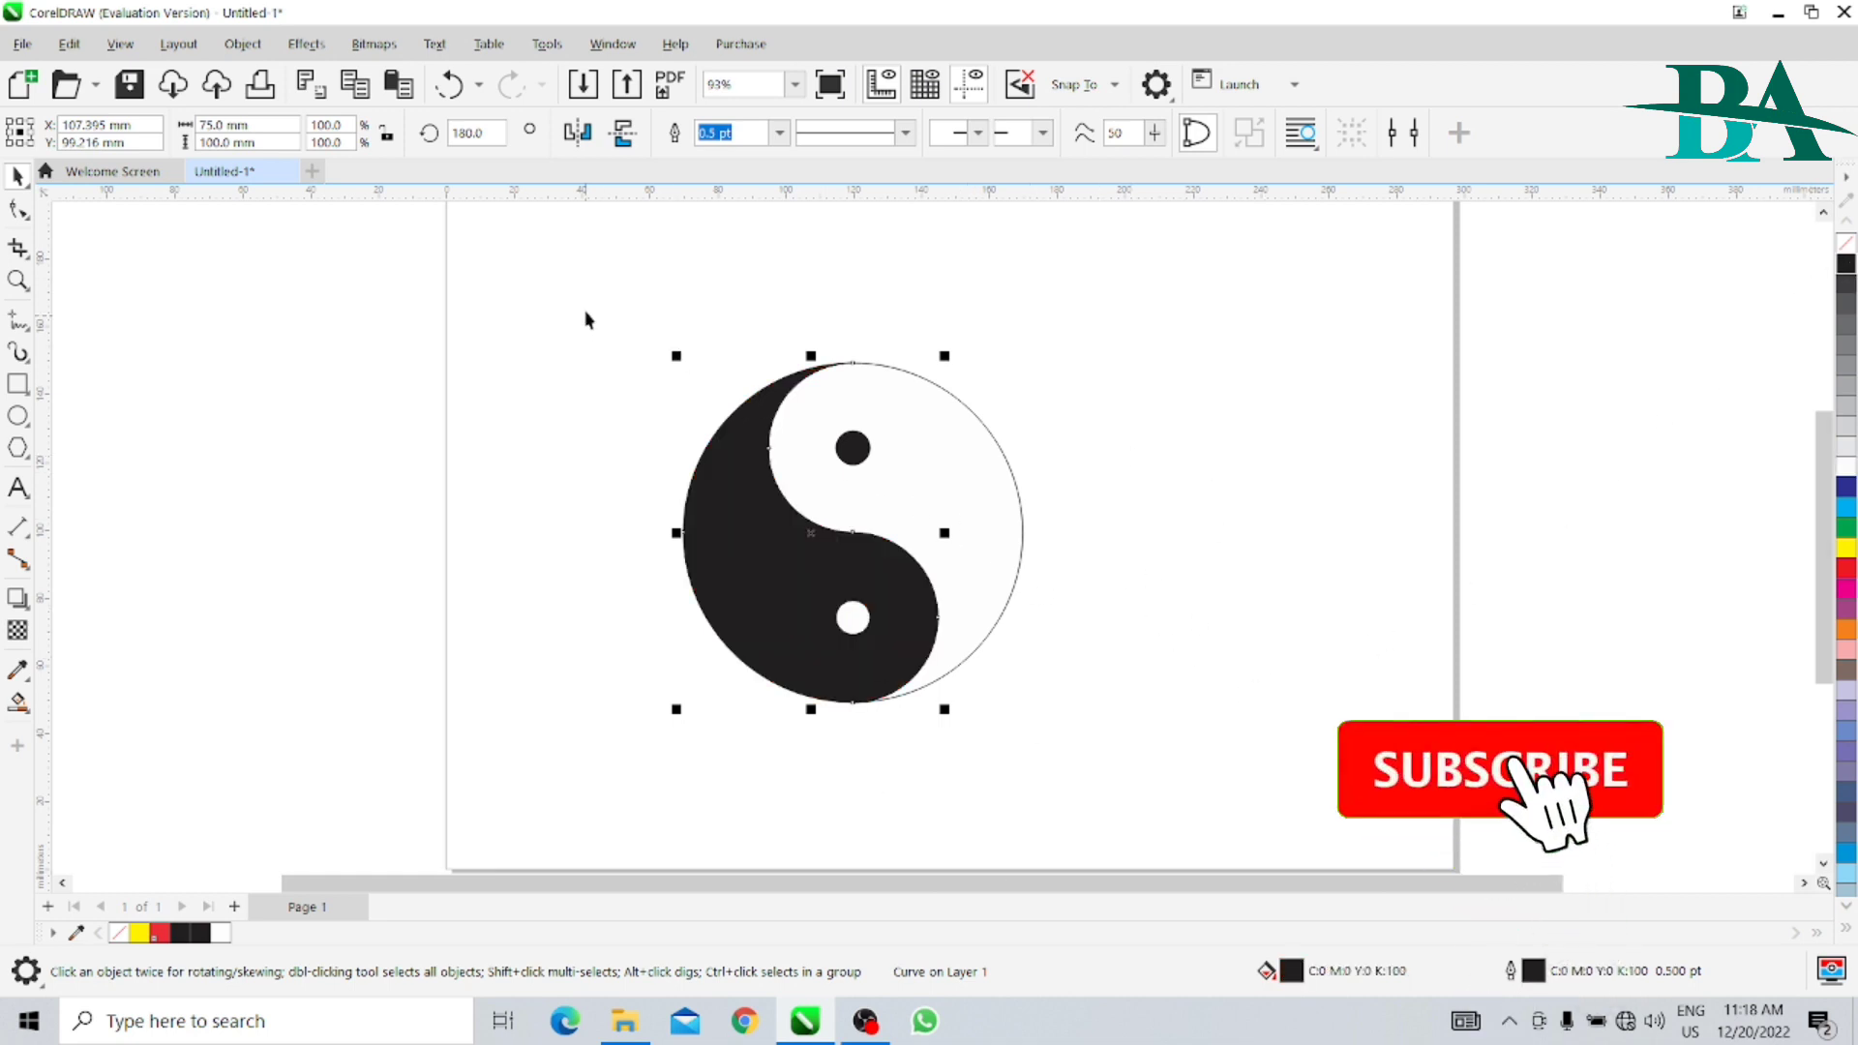
- Set the outline width of all four yin-yang objects to 2.0 pt and mirror them horizontally
left_click_drag(585, 306, 1199, 735)
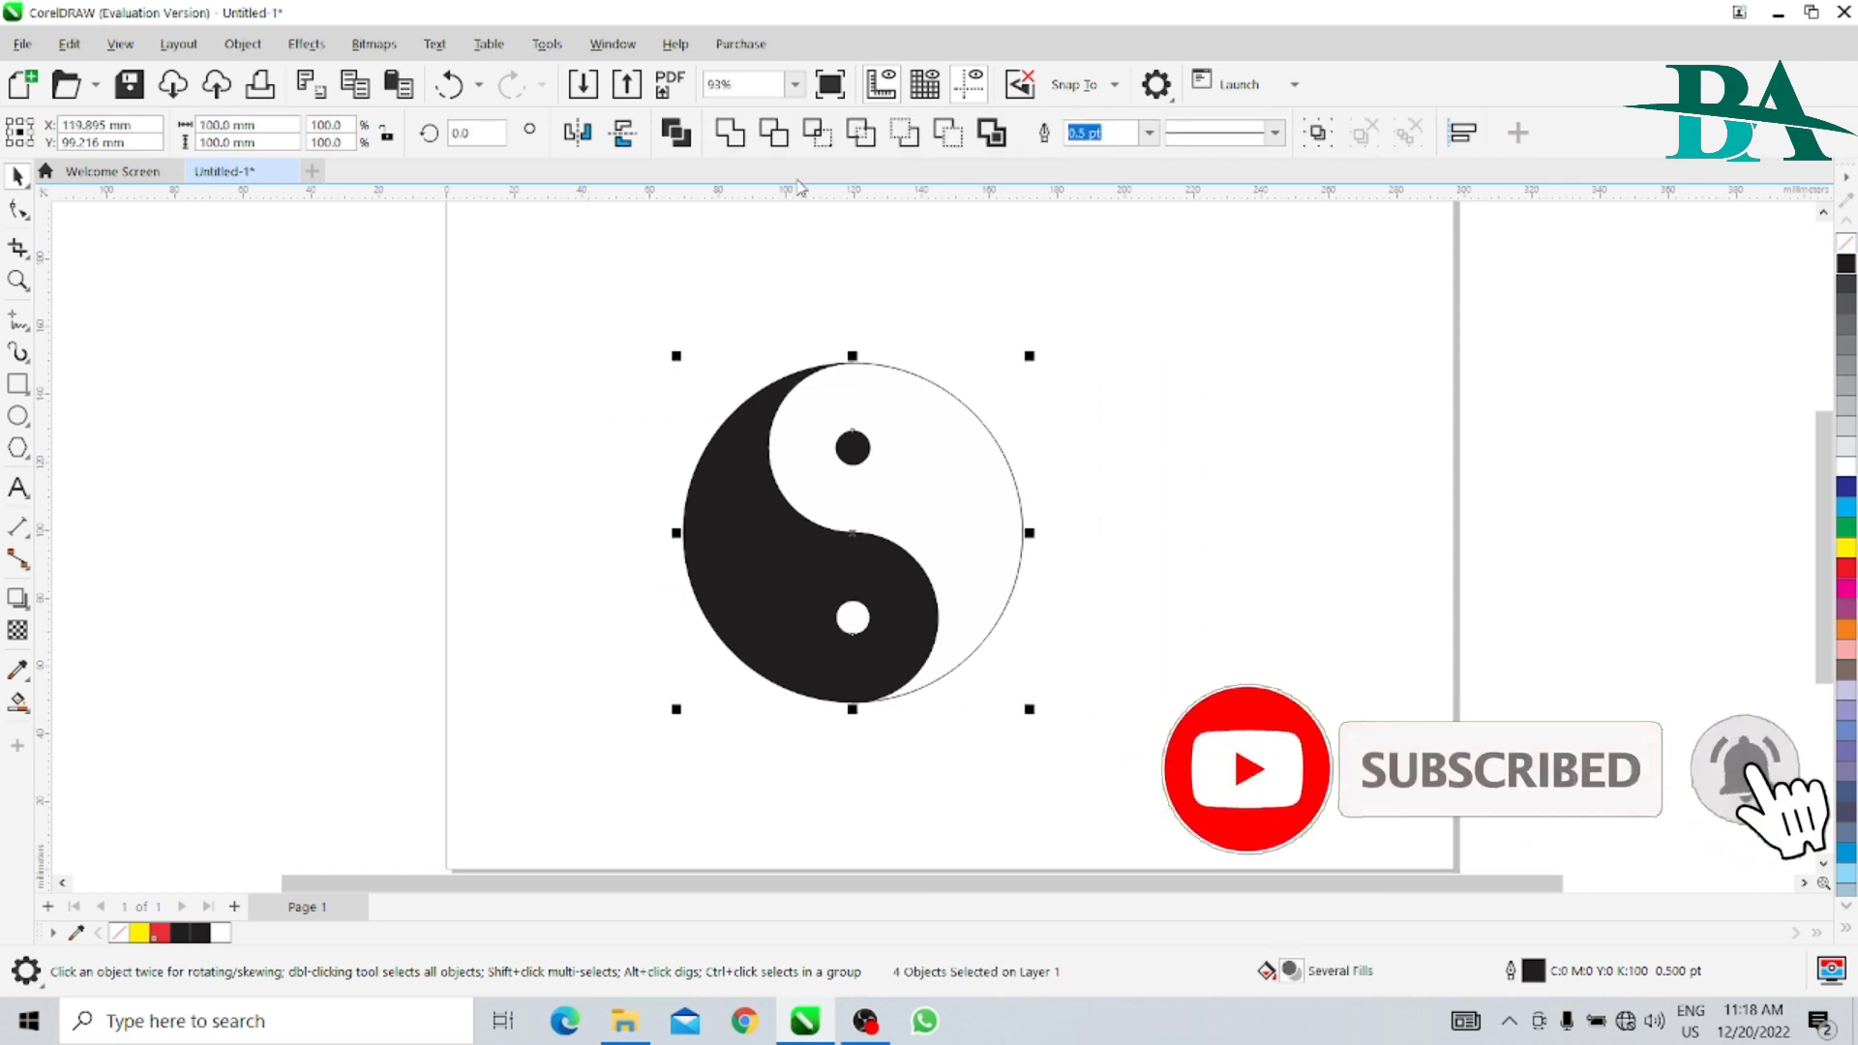
left_click(1149, 134)
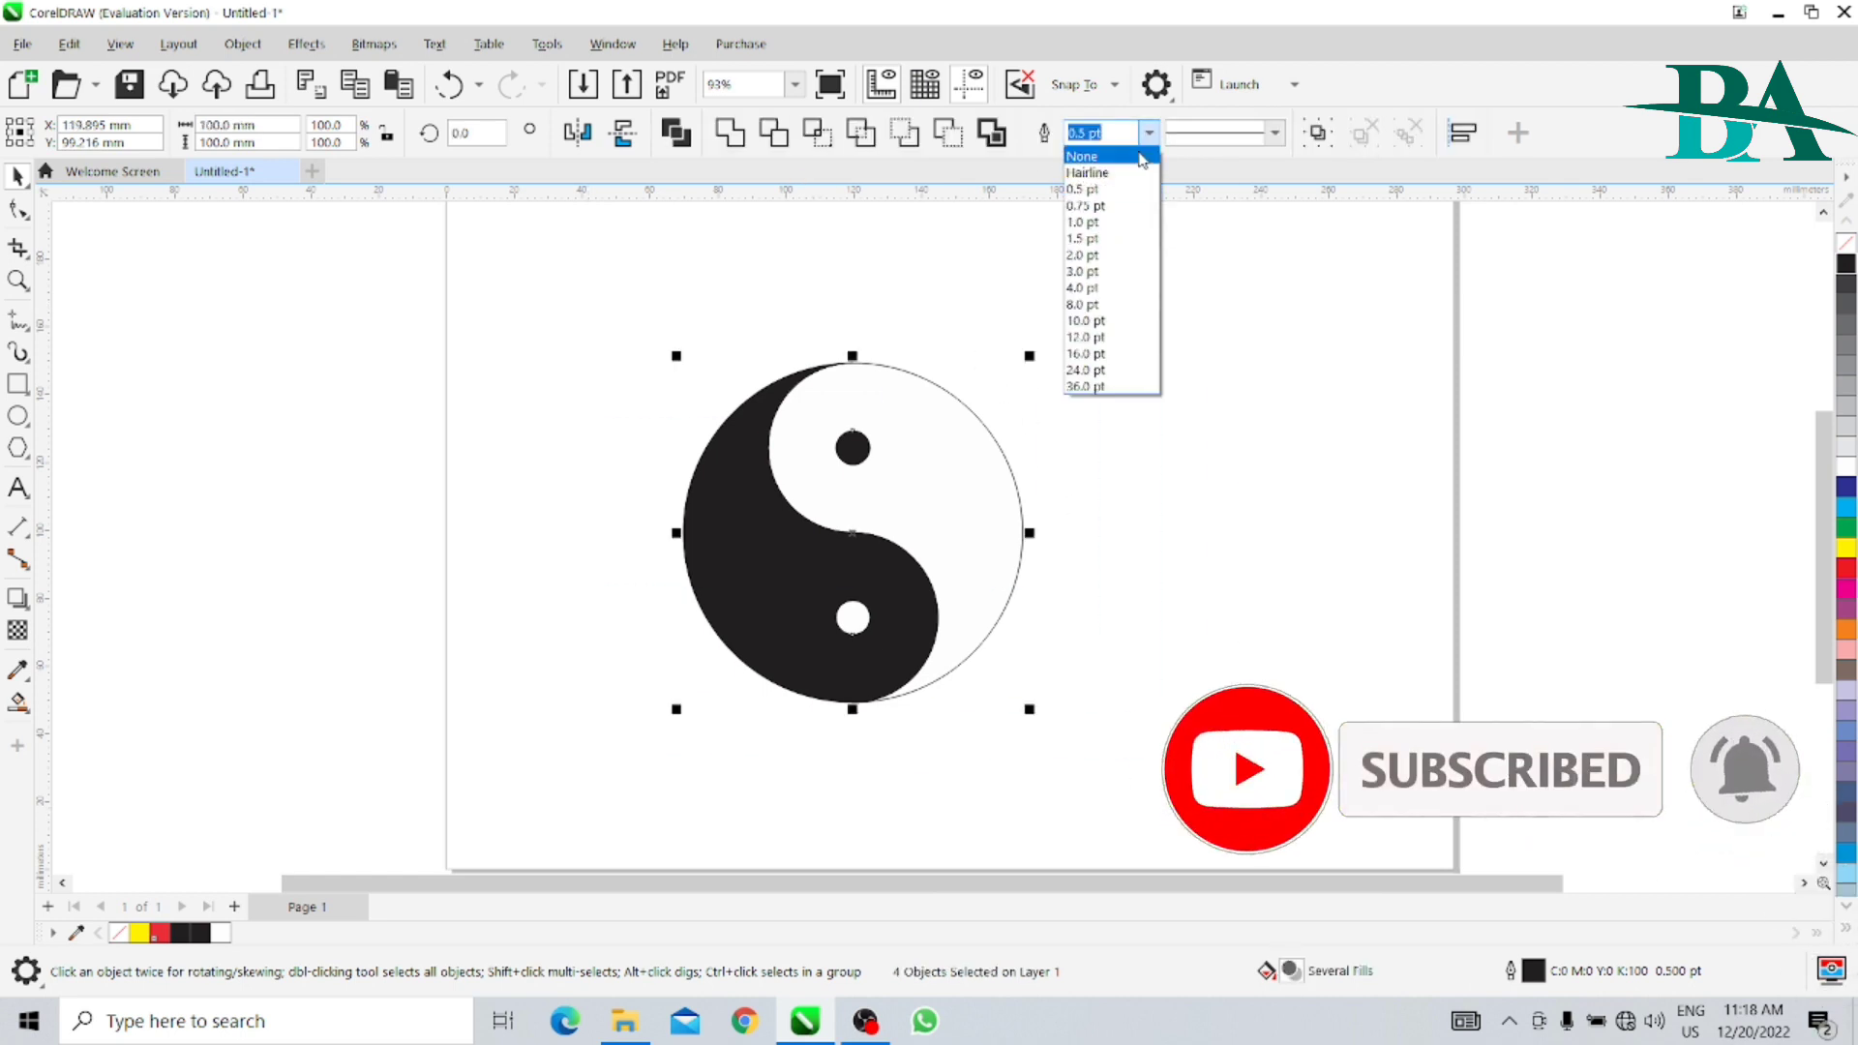
left_click(1090, 259)
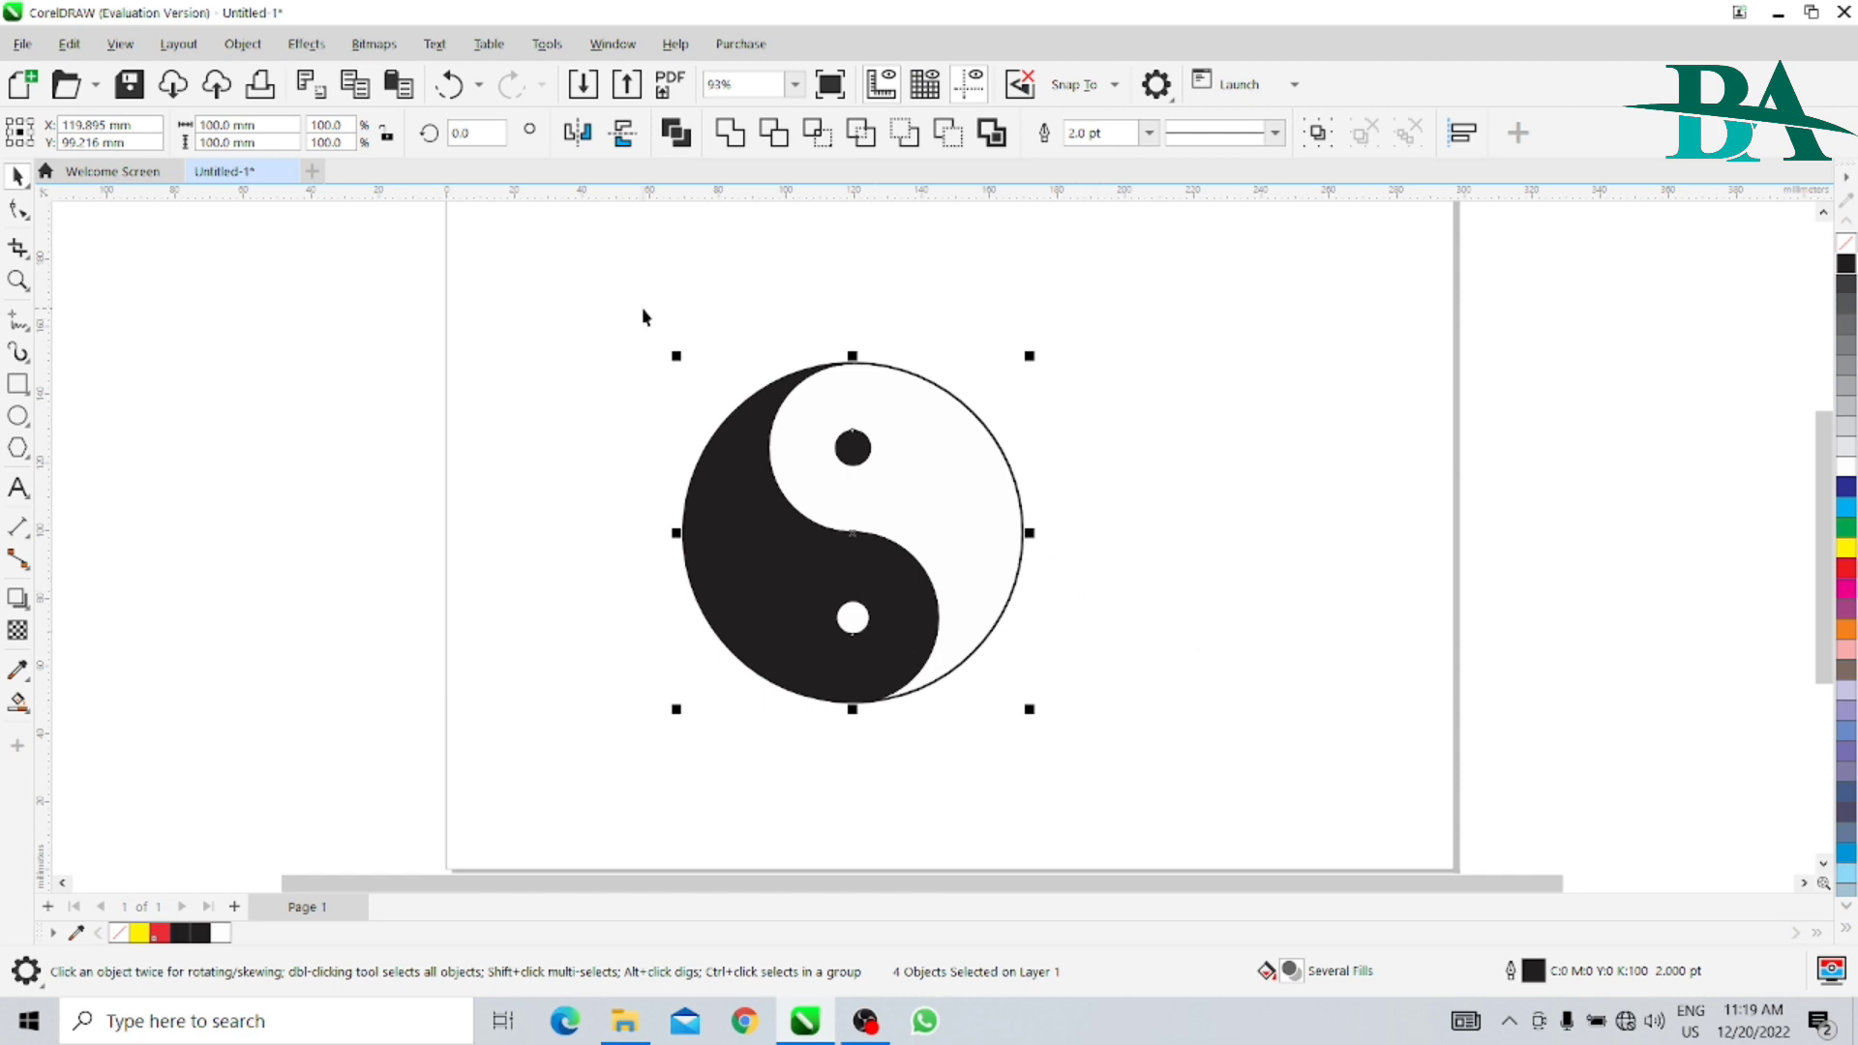
left_click(578, 134)
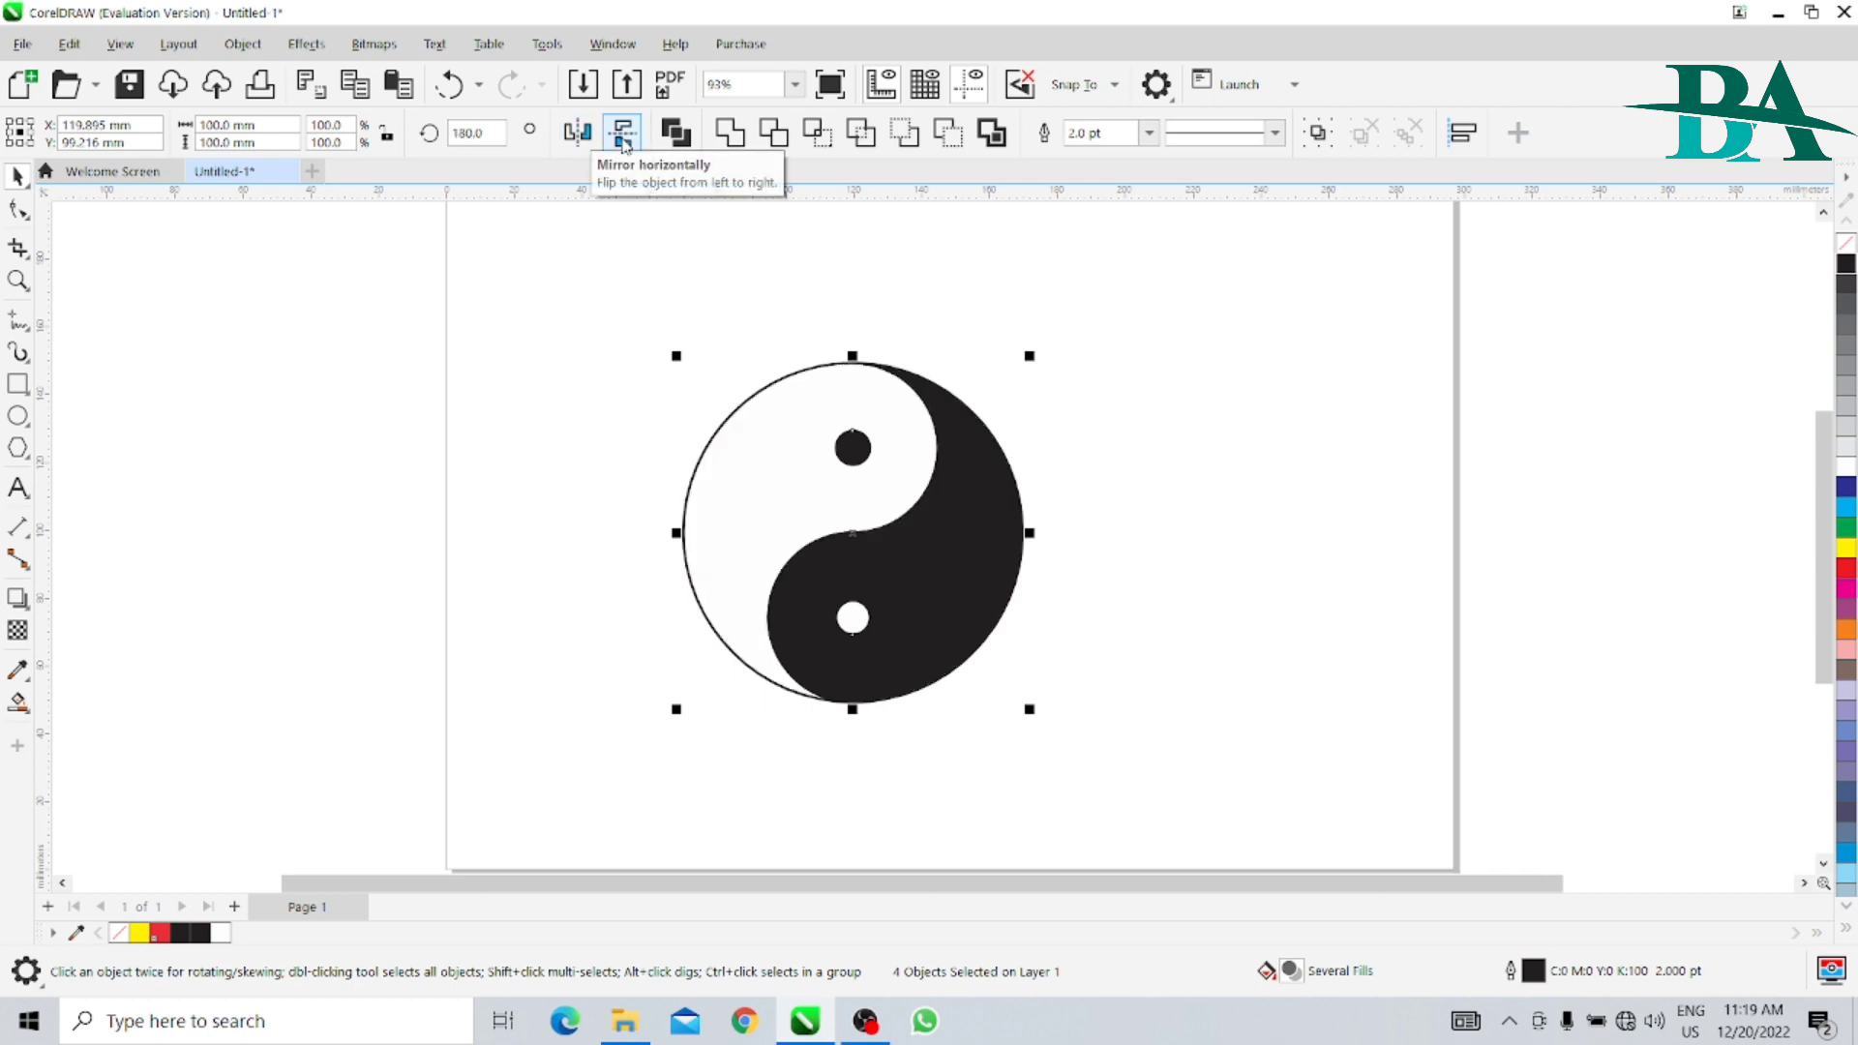